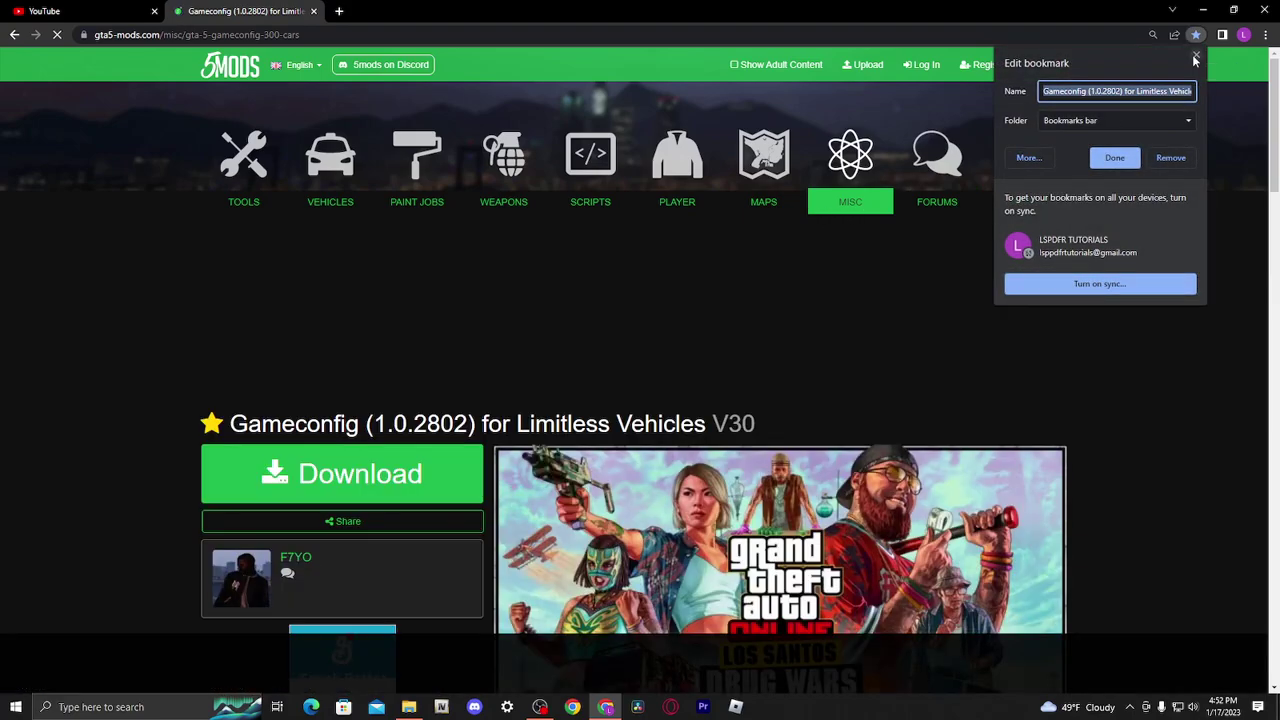
Close the bookmark editor and scroll through the Gameconfig description and All Versions list.
click(1195, 58)
scroll(907, 358, down, 5)
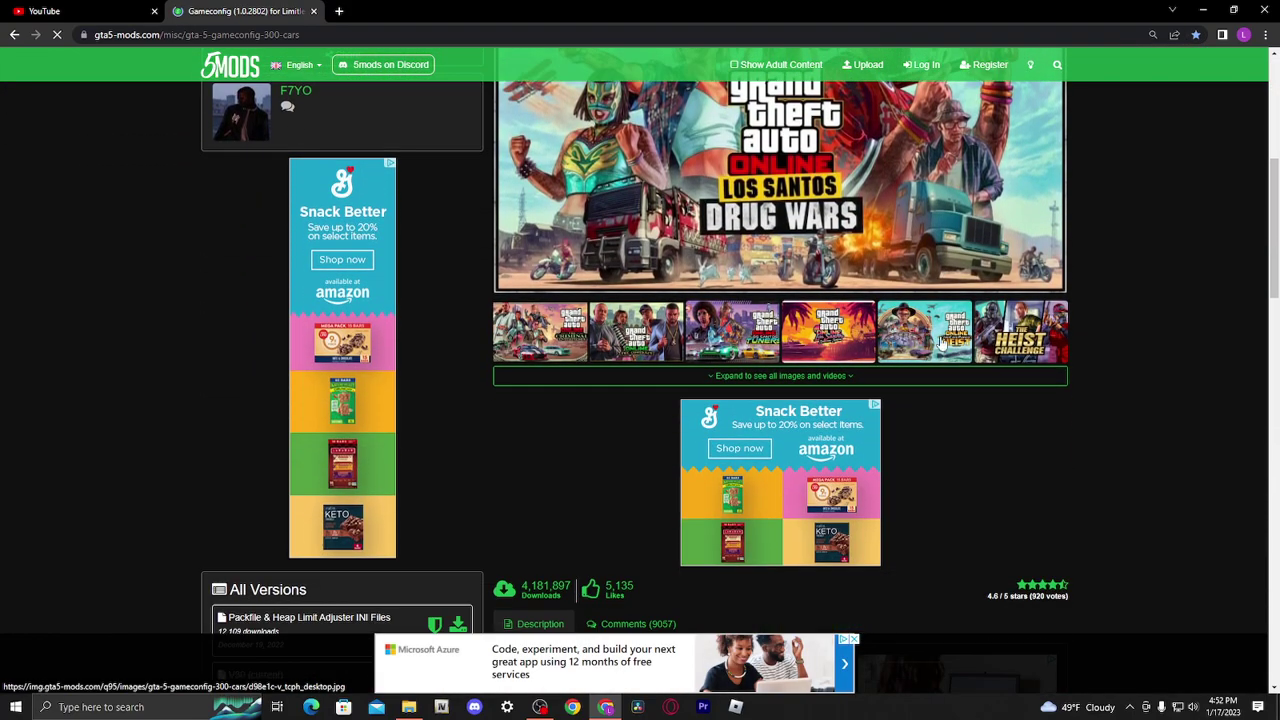
scroll(940, 348, down, 2)
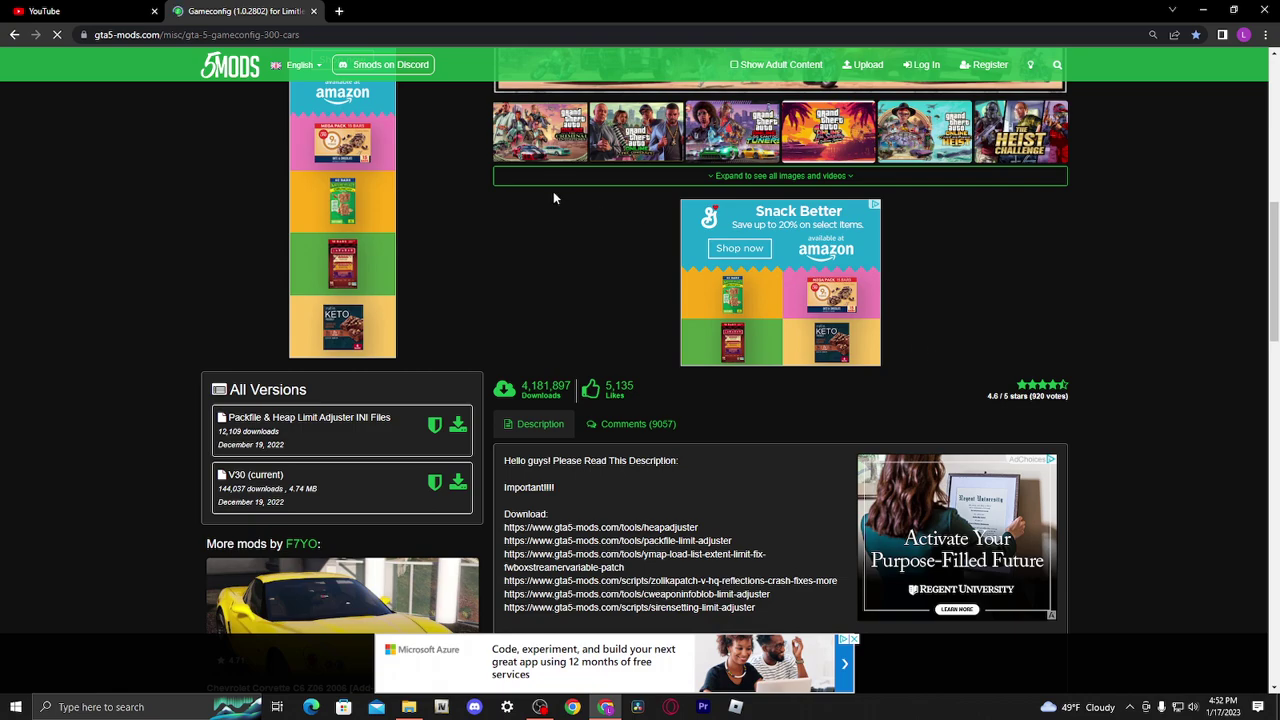
Switch to the YouTube tab and go to the account's own channel page.
key(ctrl+shift+Tab)
click(1239, 98)
click(1105, 200)
Browse the channel's About and Videos pages, then return to the Gameconfig mod tab.
click(753, 383)
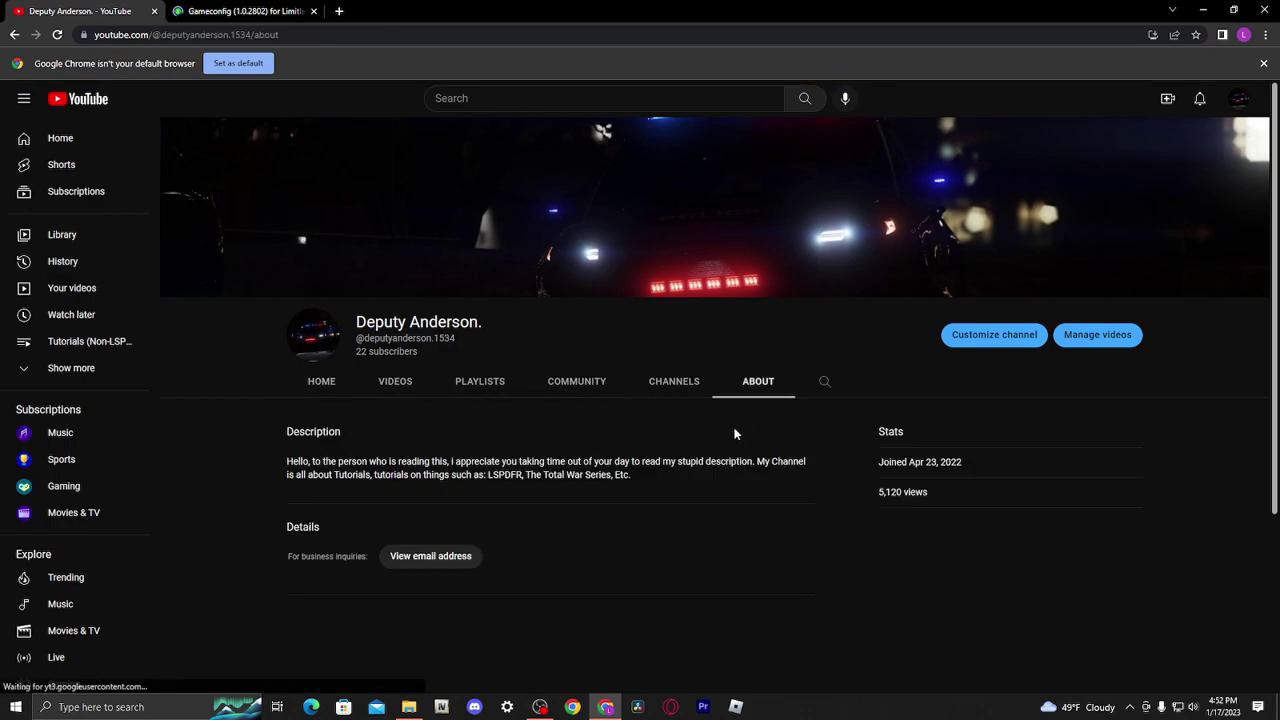
click(390, 383)
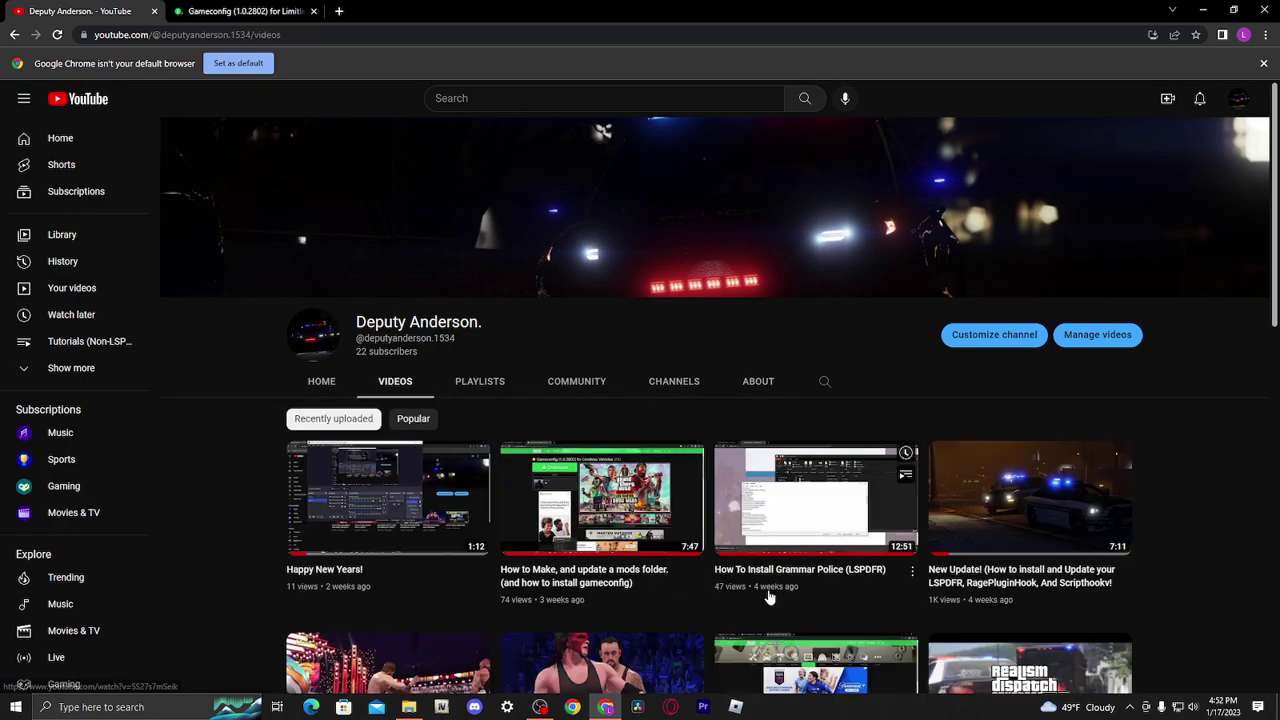
scroll(524, 578, down, 3)
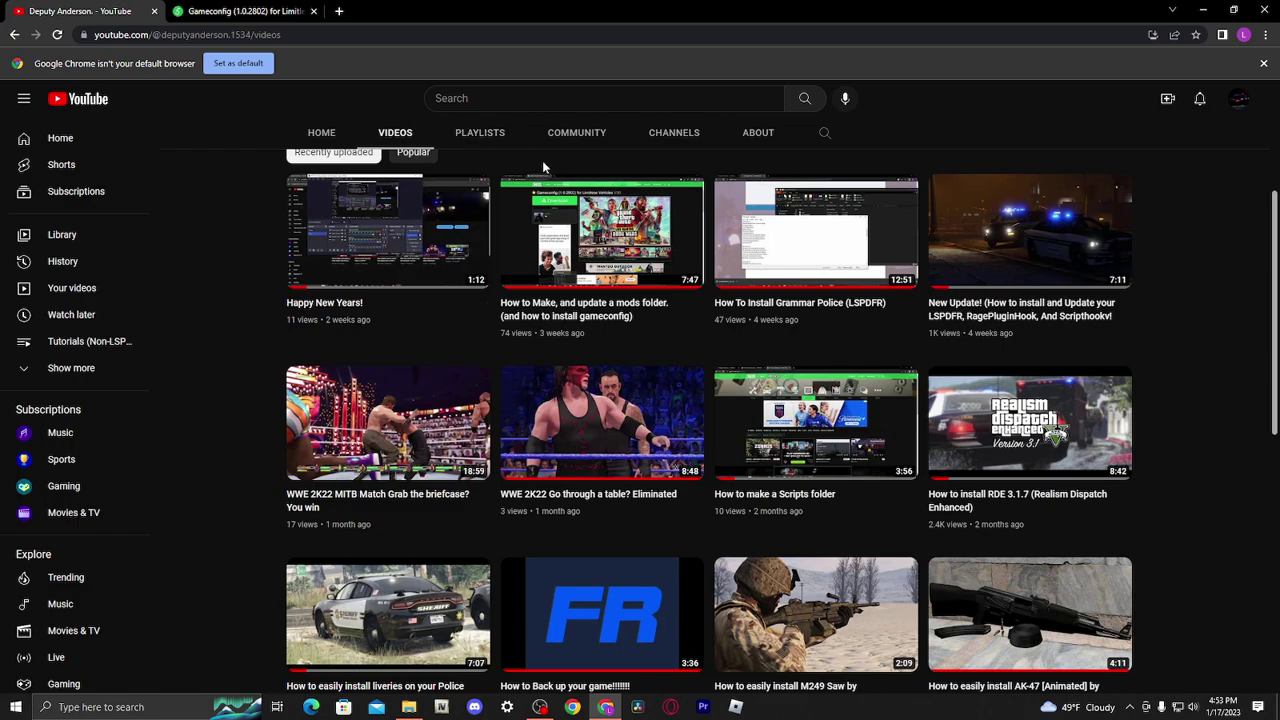
click(203, 7)
Bring the Gameconfig (1.0.2802) for Limitless Vehicles V30 title back into view and start its download.
scroll(220, 232, up, 6)
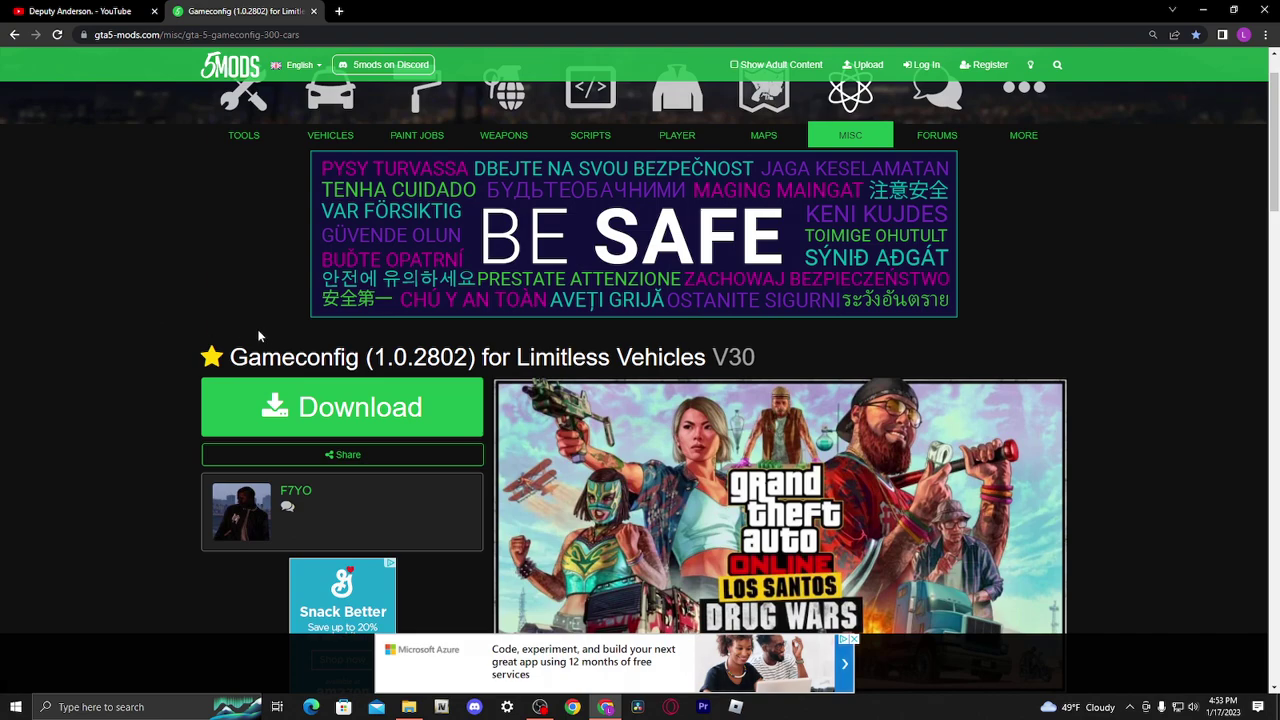
drag(229, 357, 360, 357)
click(260, 309)
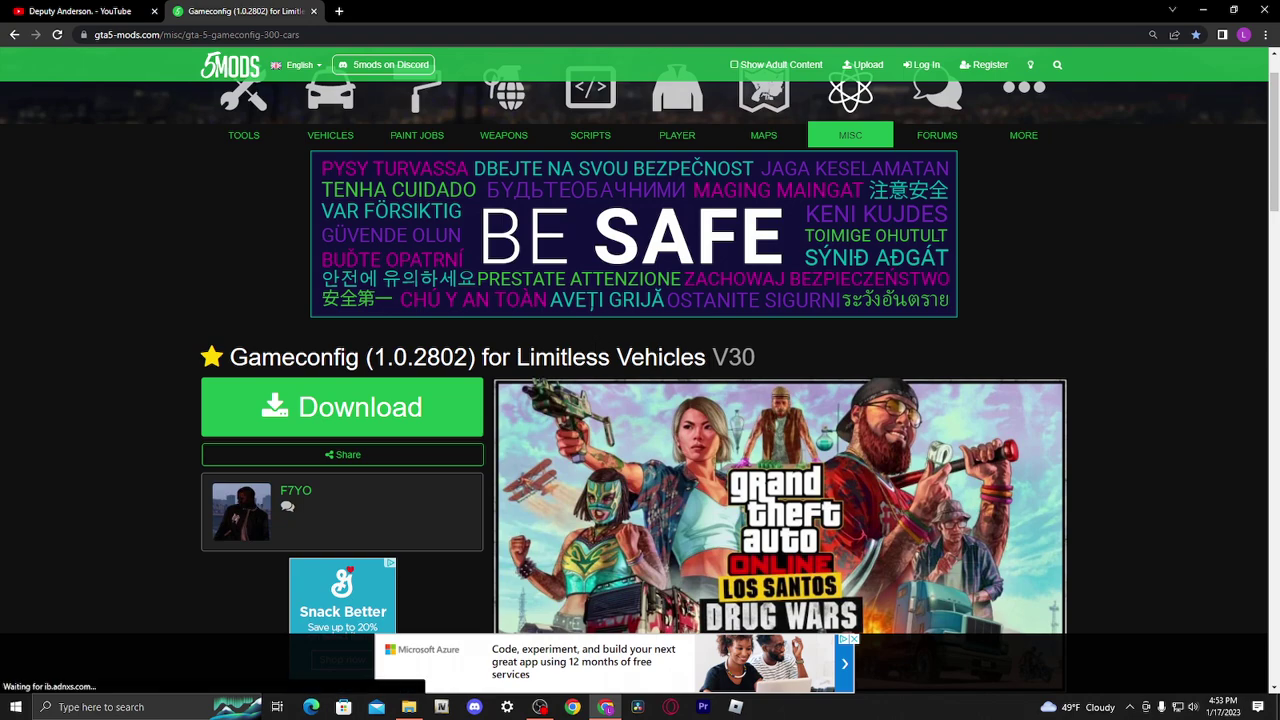
scroll(500, 335, down, 3)
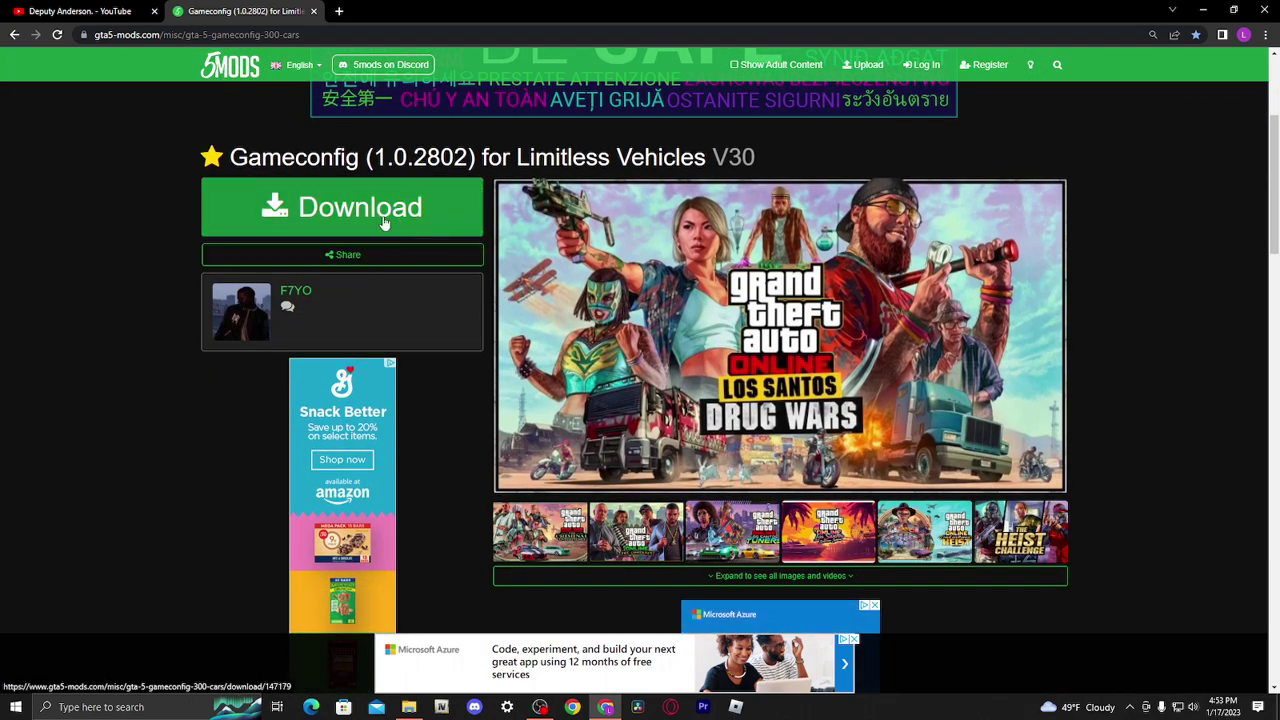
drag(229, 157, 359, 157)
drag(263, 139, 227, 124)
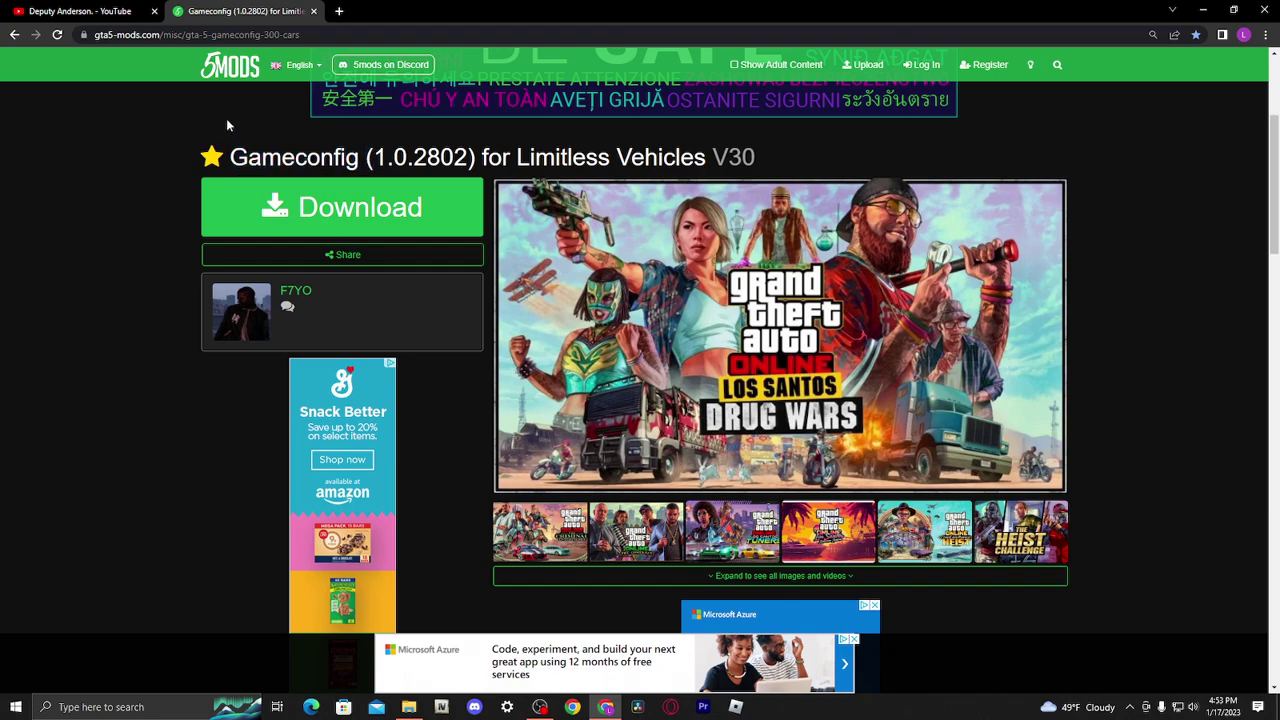
click(382, 222)
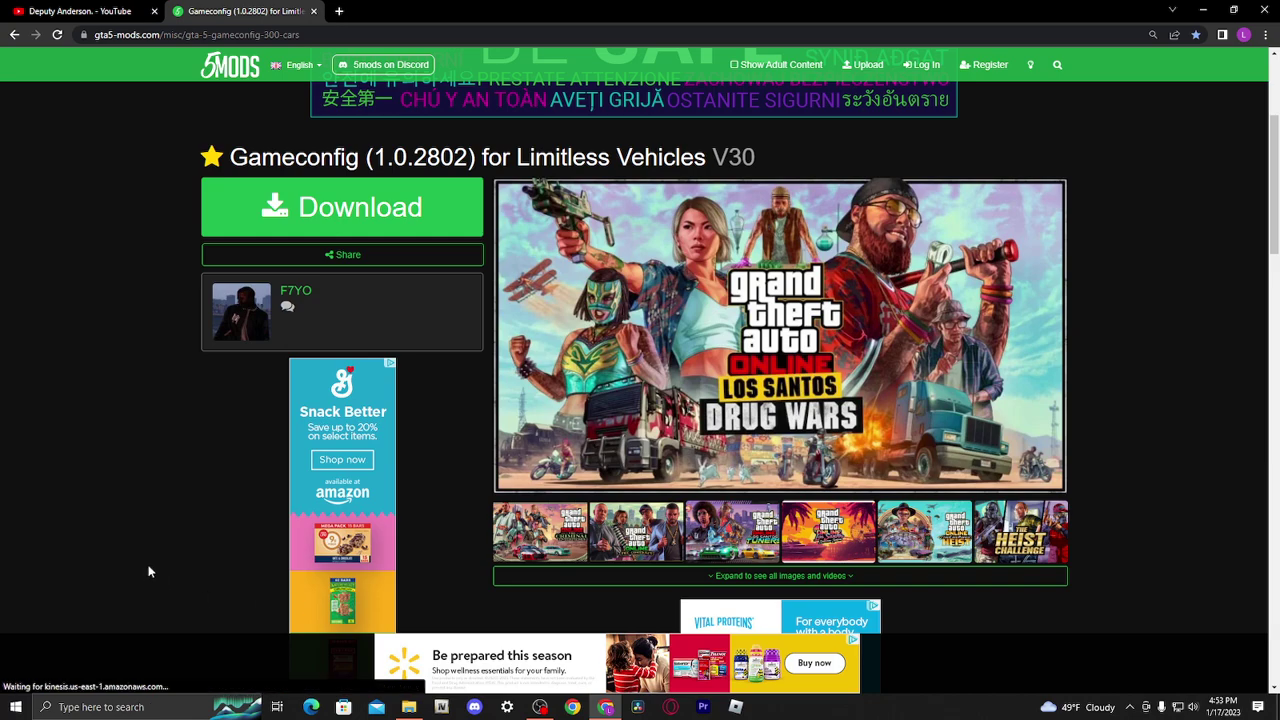
In a new tab, Google 'packfile limit adjuster' and open its GTA5-Mods result.
click(339, 11)
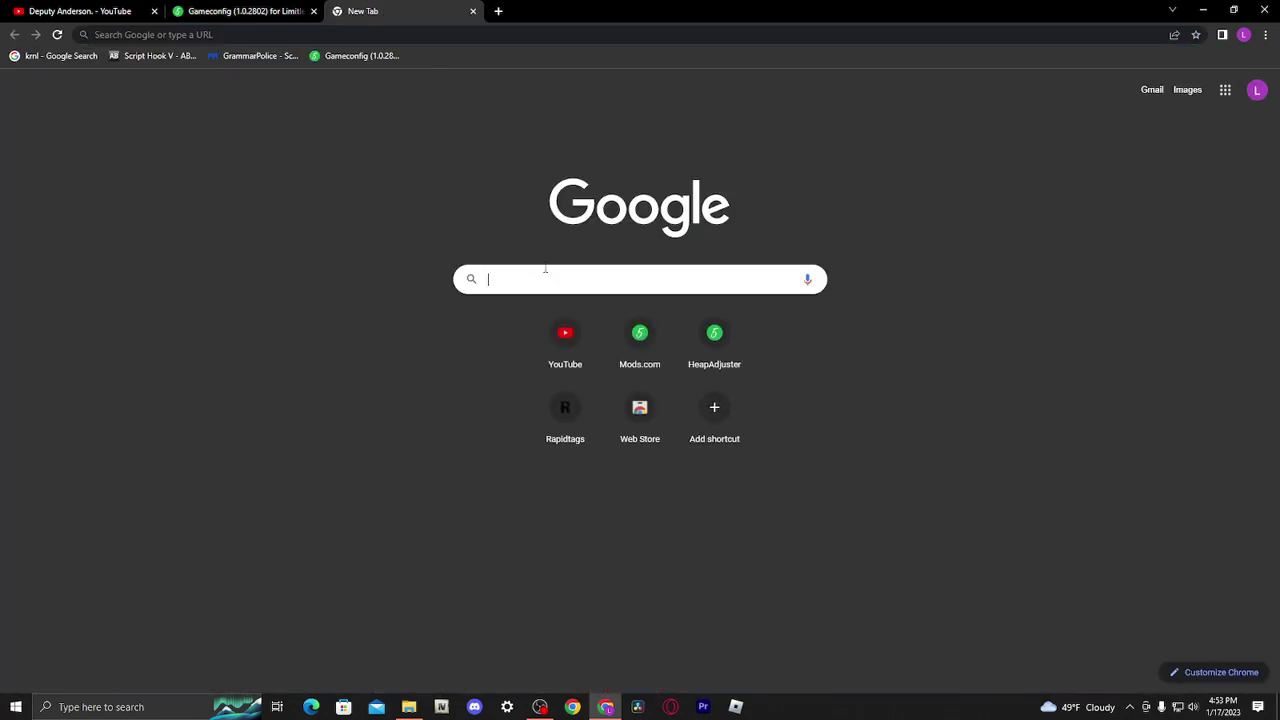
click(545, 268)
text(packfi)
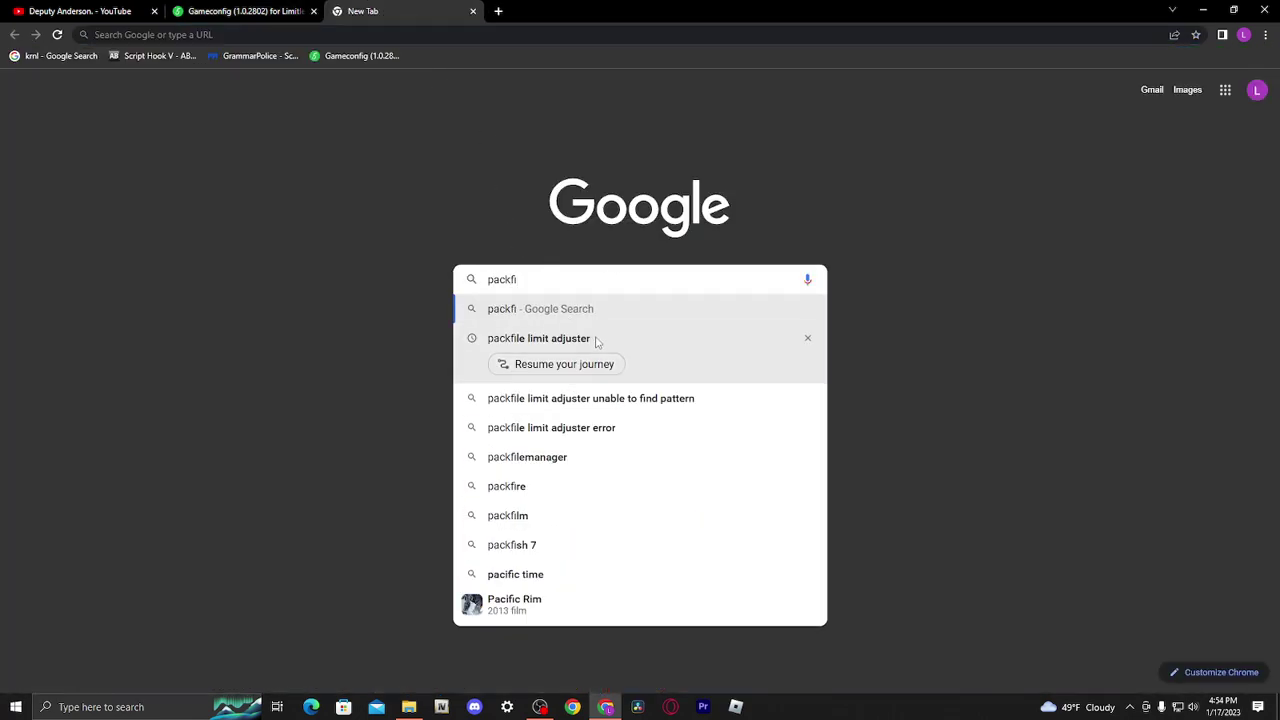
key(Down)
key(Return)
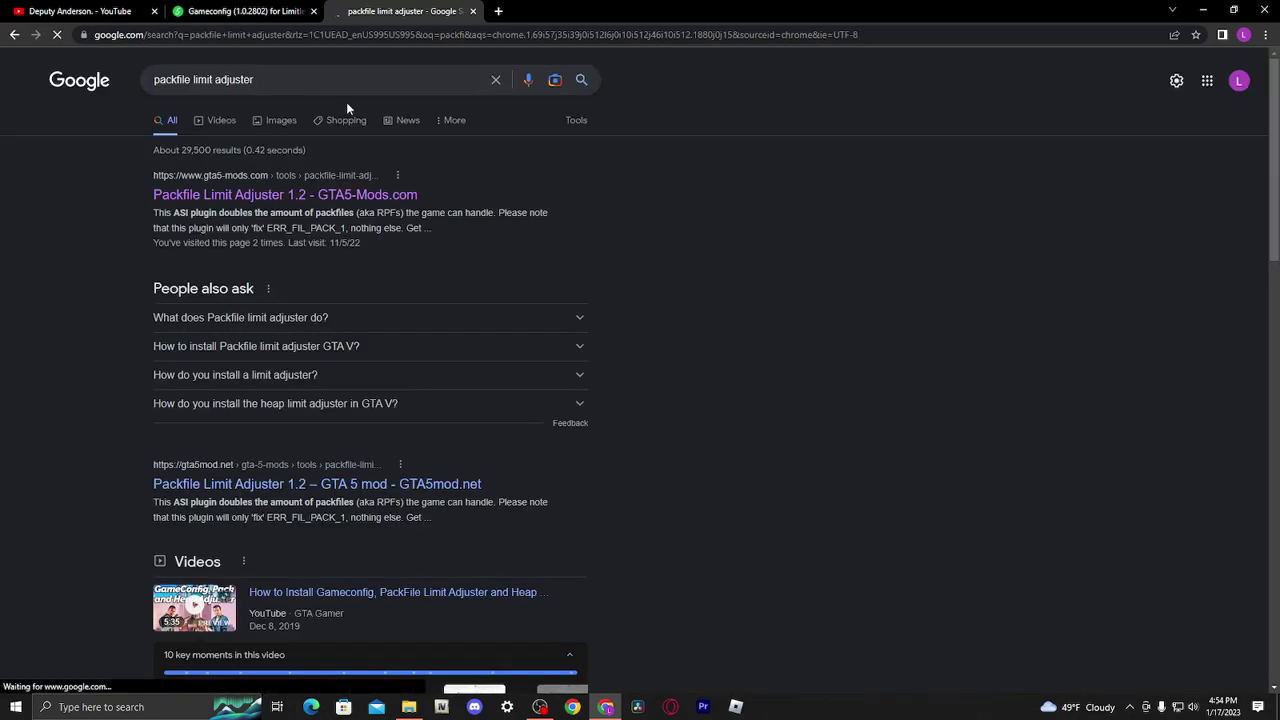
click(258, 11)
click(398, 11)
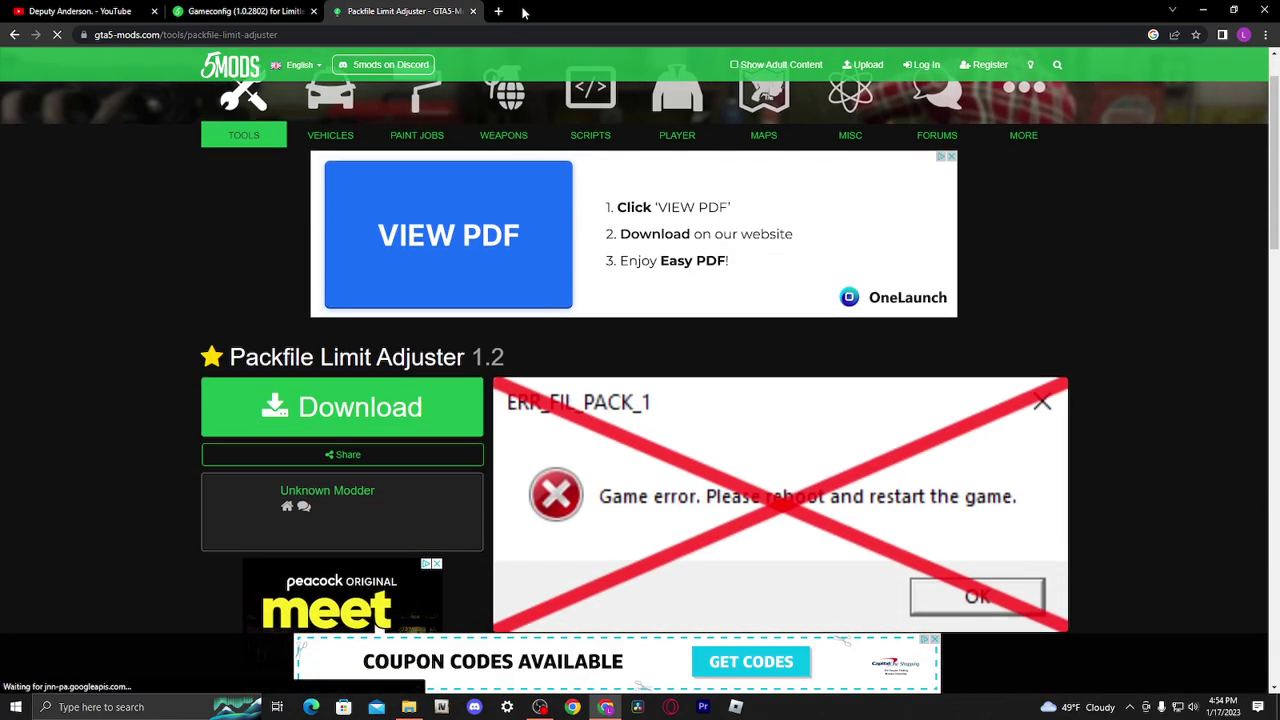
In another tab, search 'heap adjuster', open HeapAdjuster 1.0, then return to the Gameconfig tab.
key(ctrl+t)
click(557, 285)
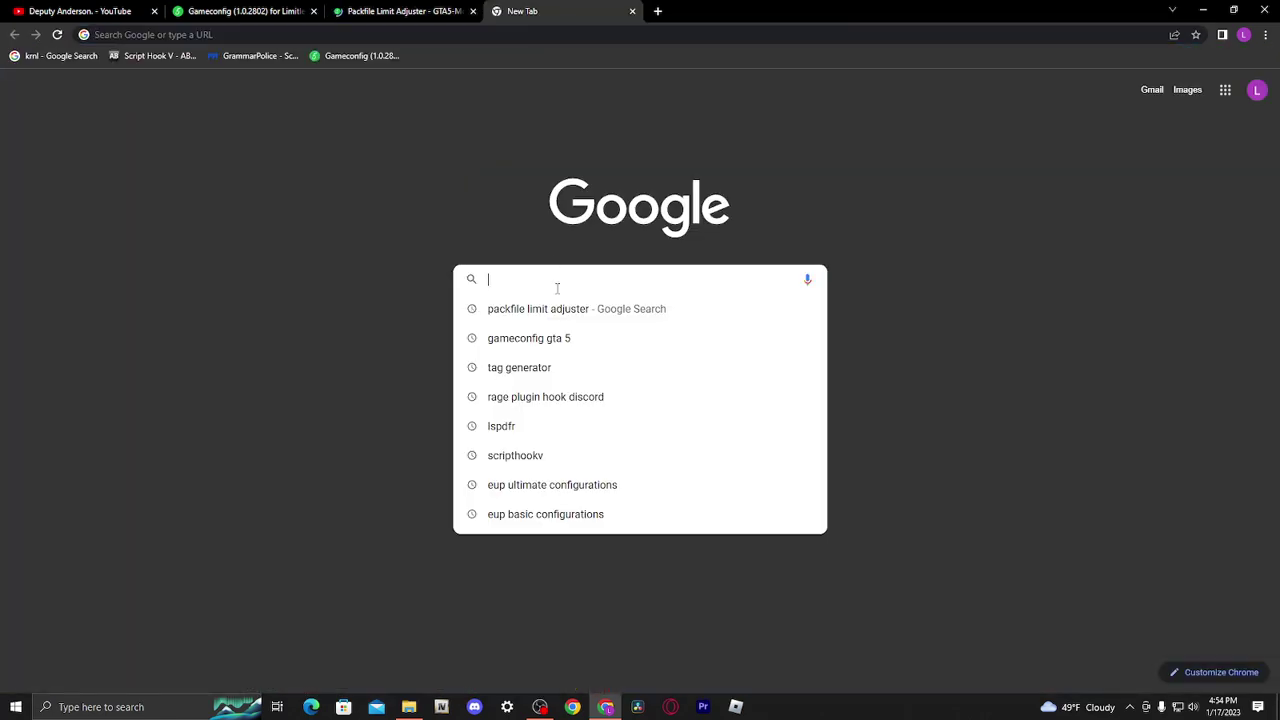
text(heap adjuster)
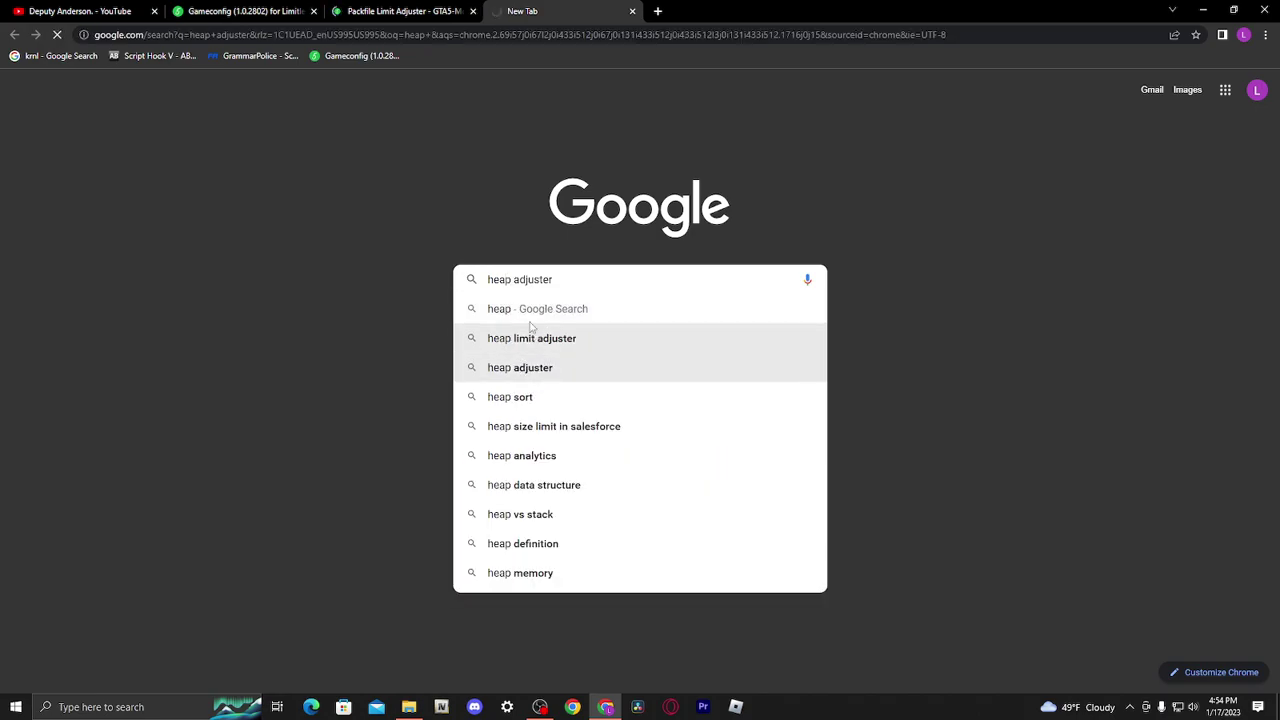
click(545, 367)
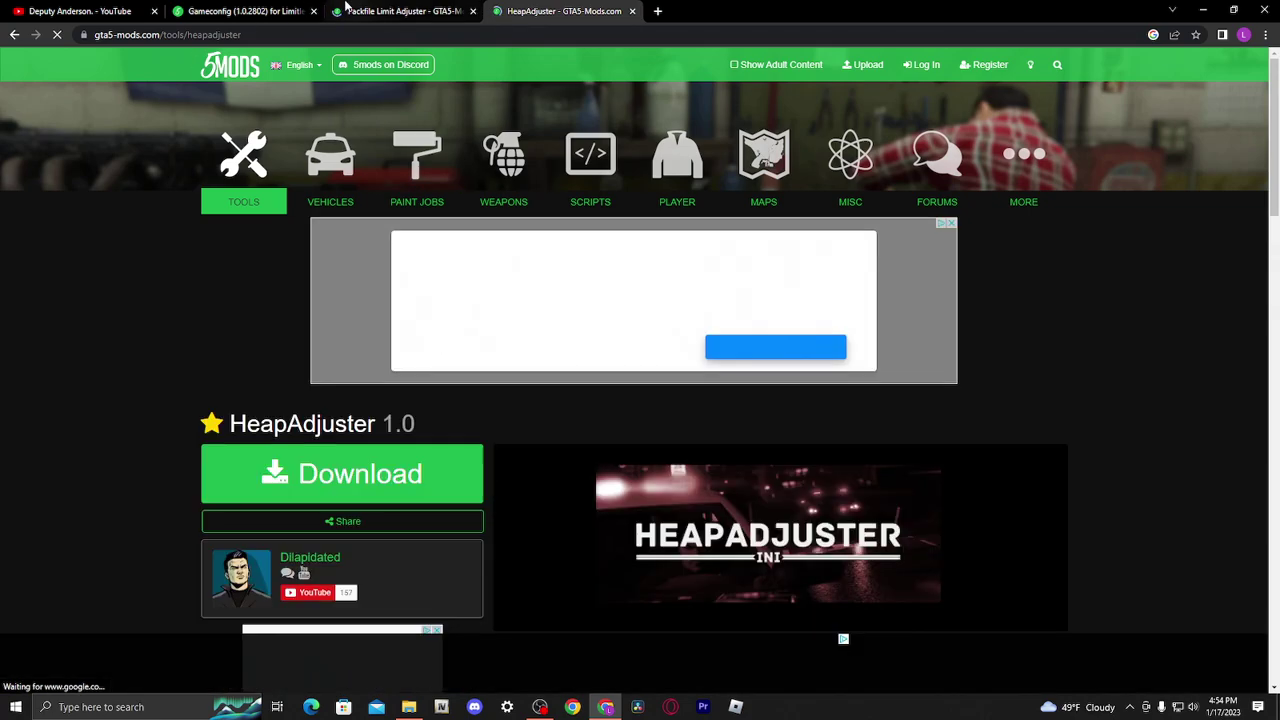
click(242, 11)
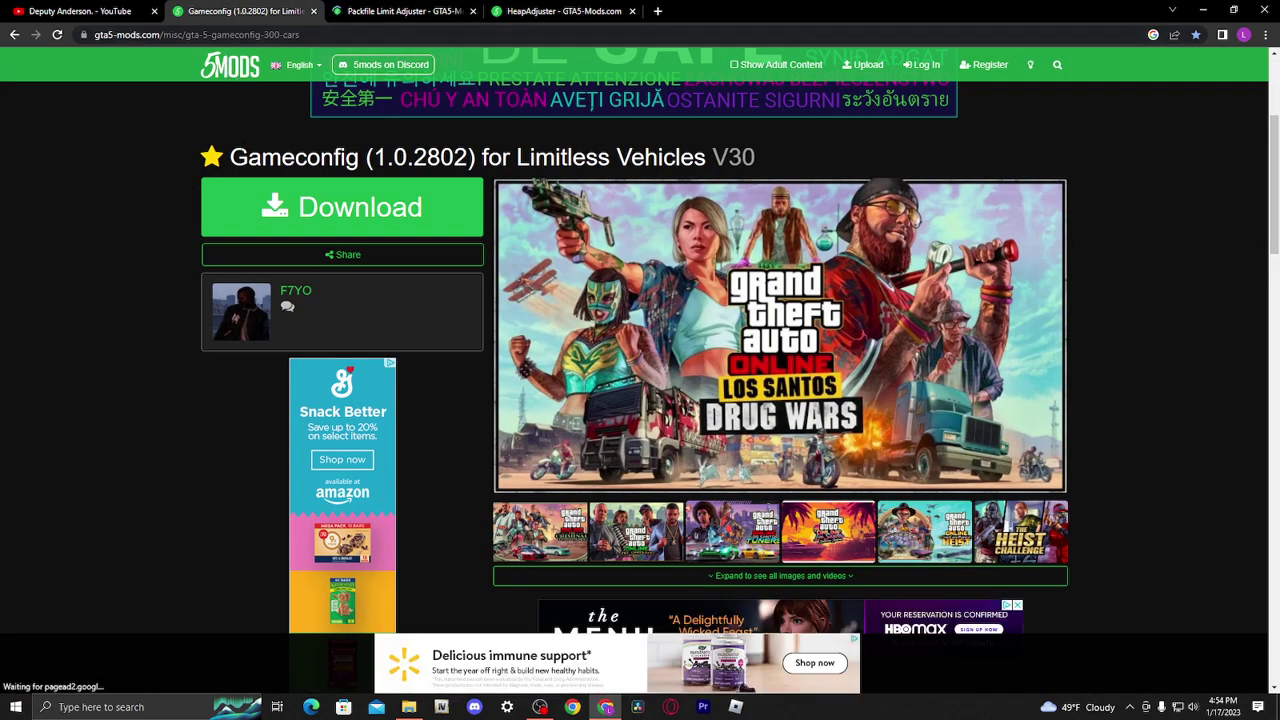
click(405, 11)
click(617, 8)
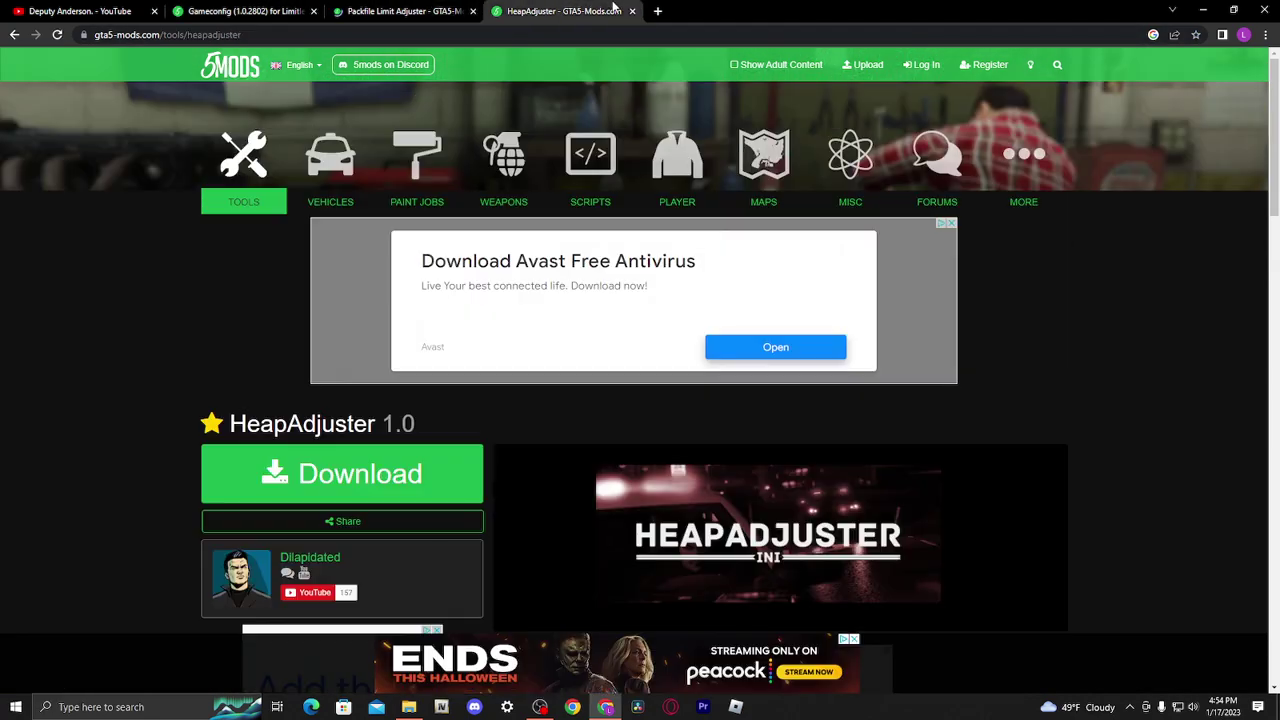
click(242, 11)
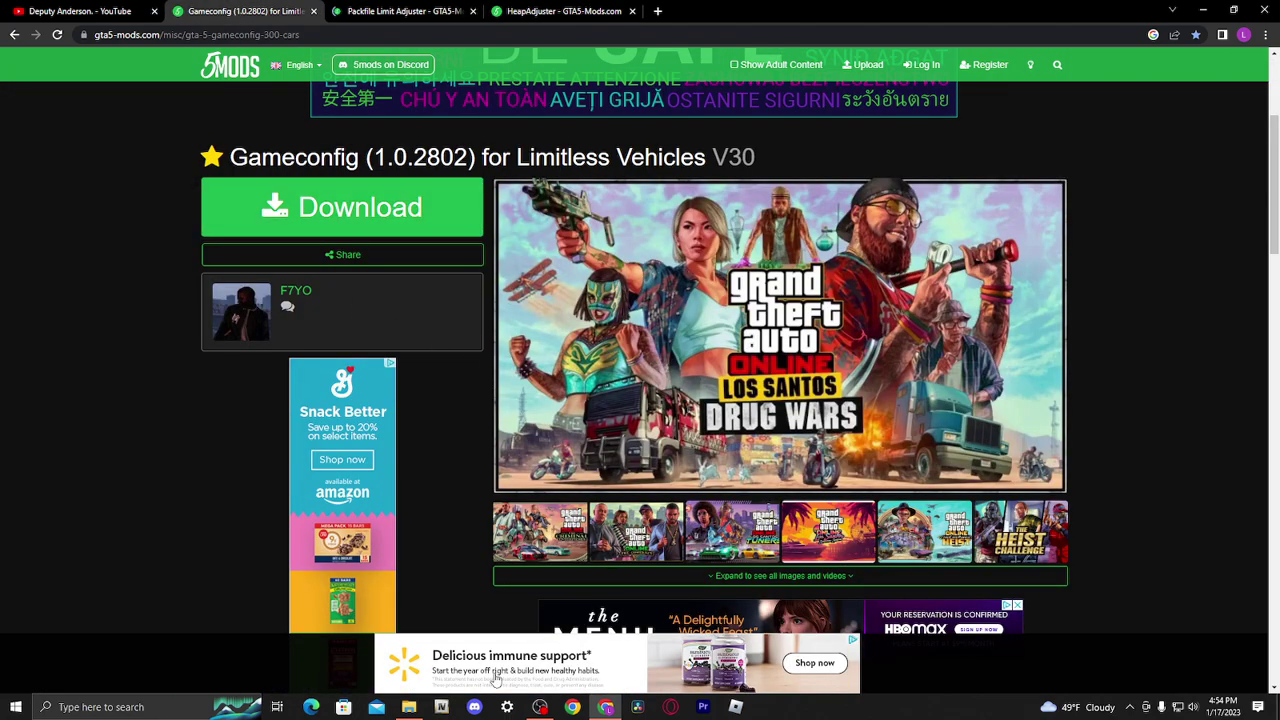
Download Gameconfig, Packfile Limit Adjuster and HeapAdjuster from their mod pages.
click(398, 208)
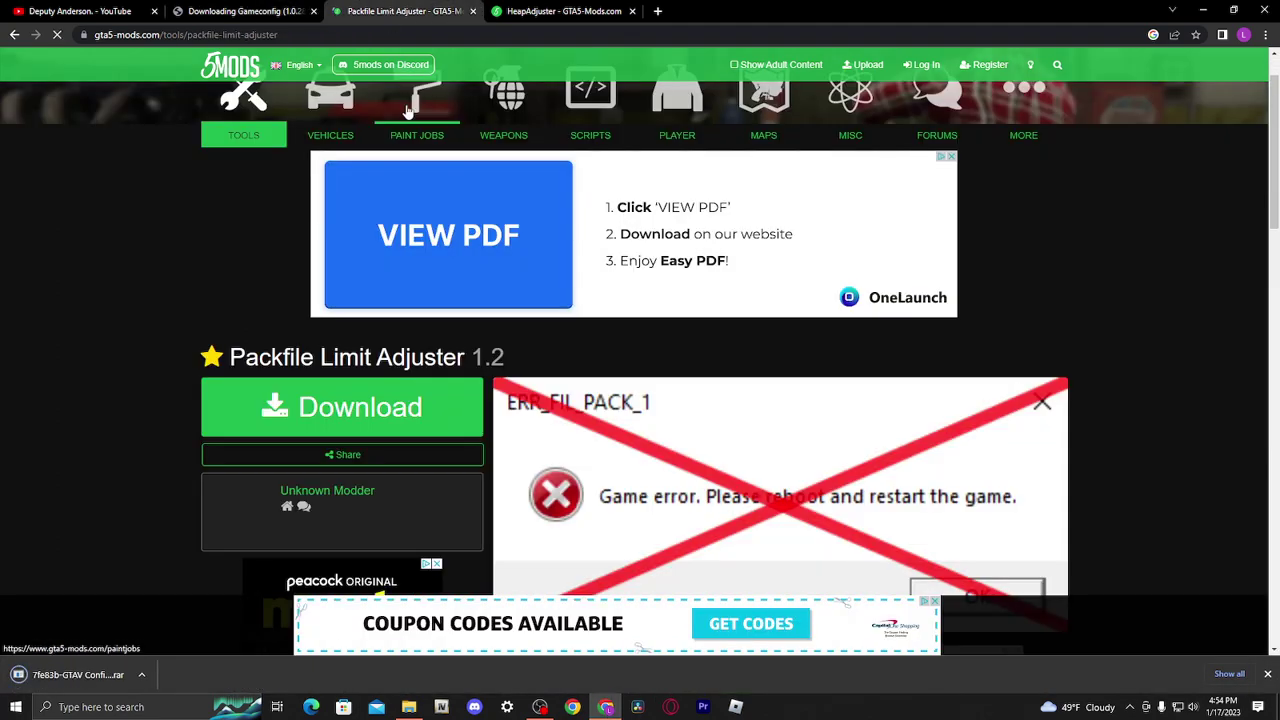
key(ctrl+Tab)
click(410, 410)
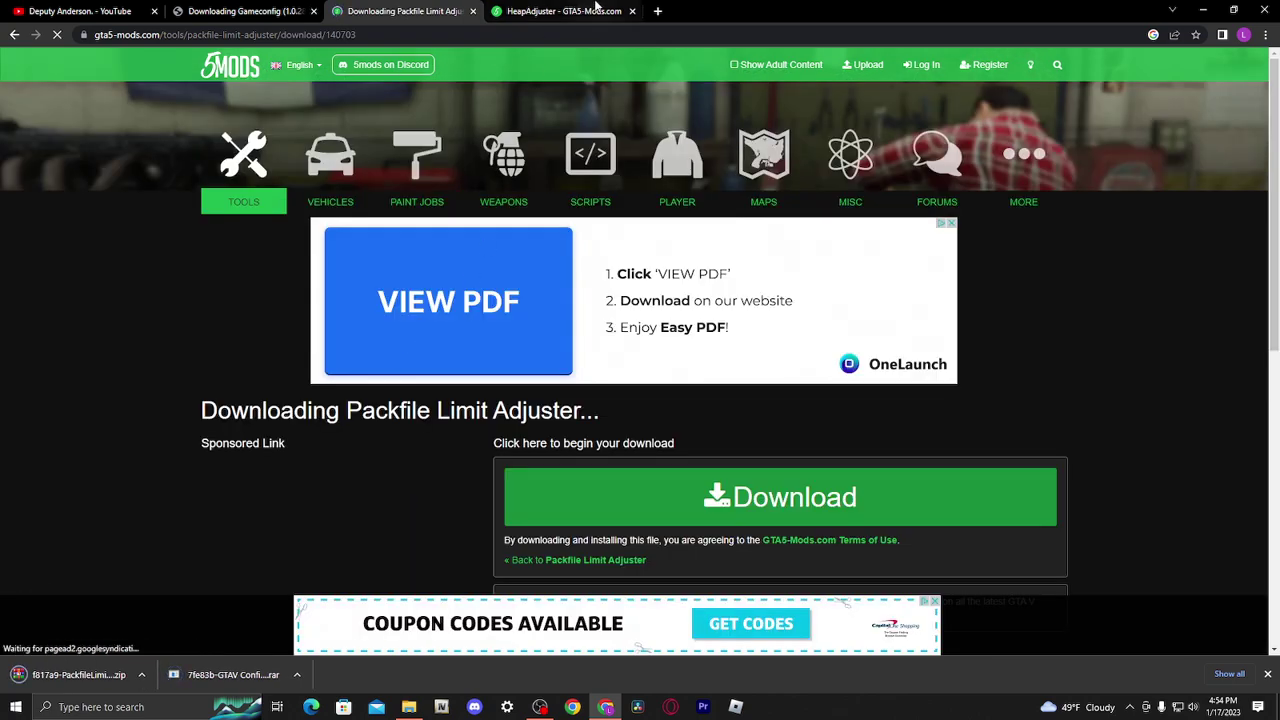
click(598, 8)
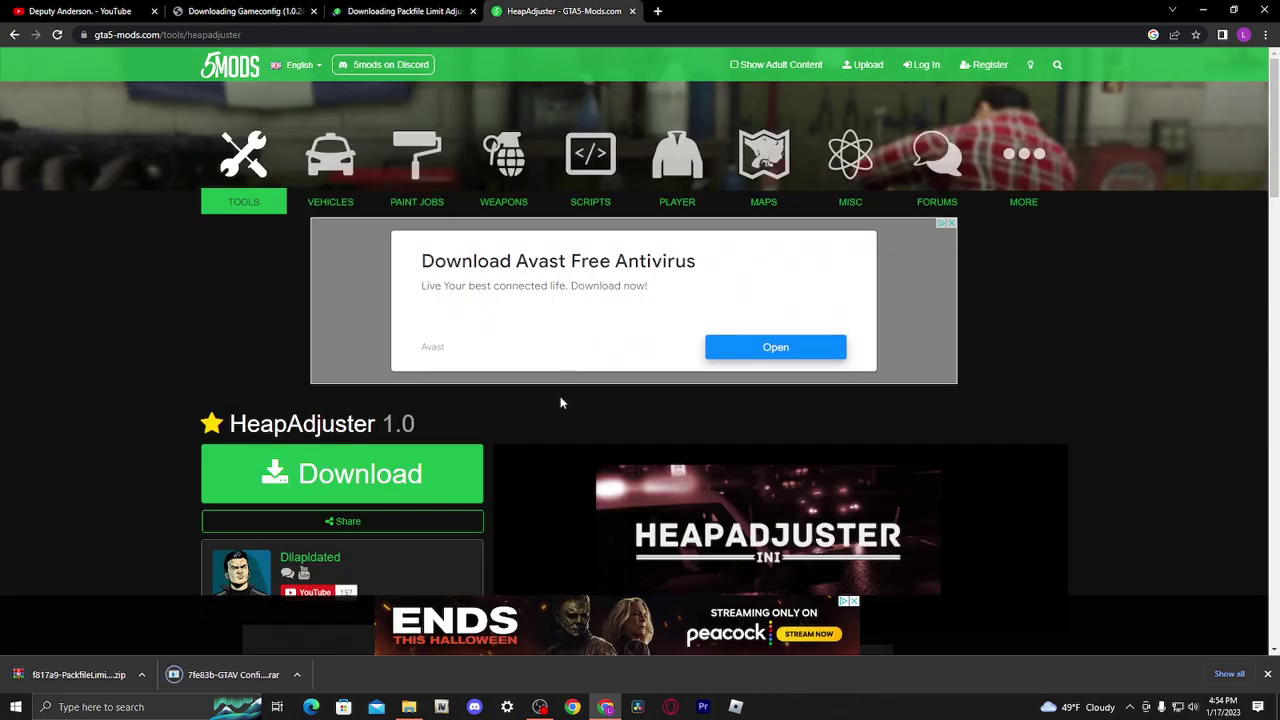
click(414, 471)
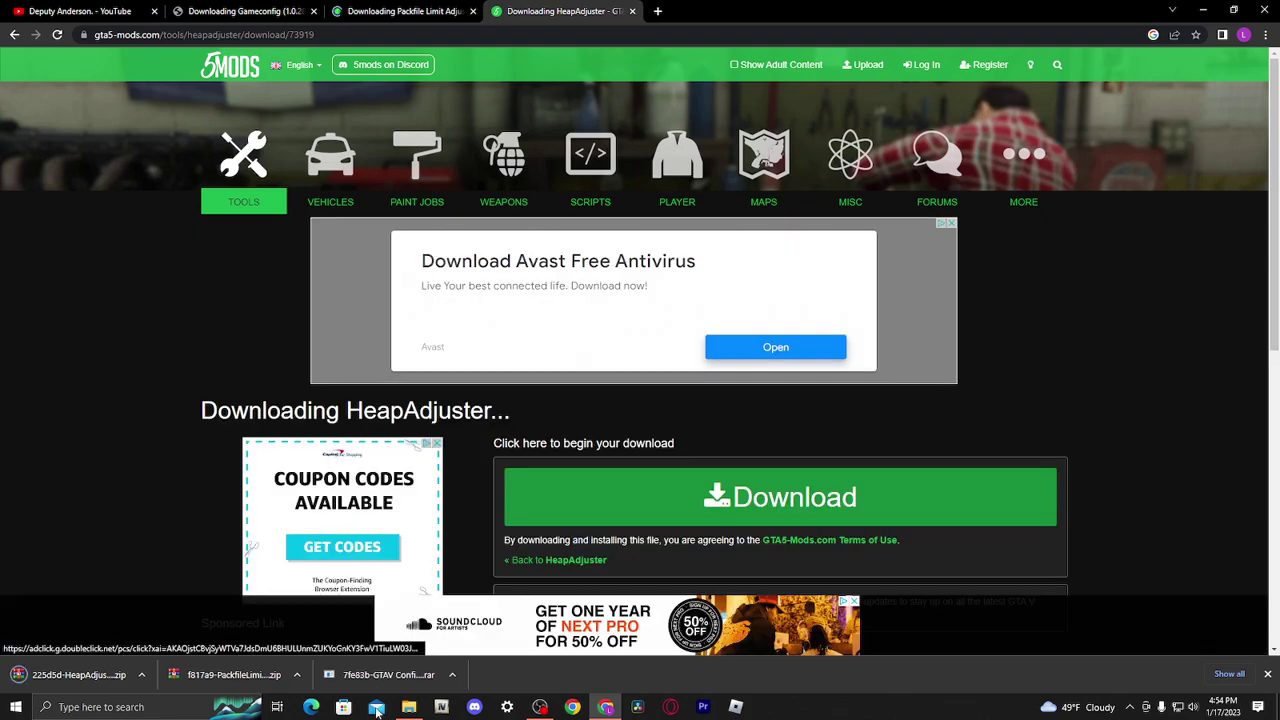
Close the Packfile Limit Adjuster, HeapAdjuster and Gameconfig tabs, leaving YouTube open.
click(380, 12)
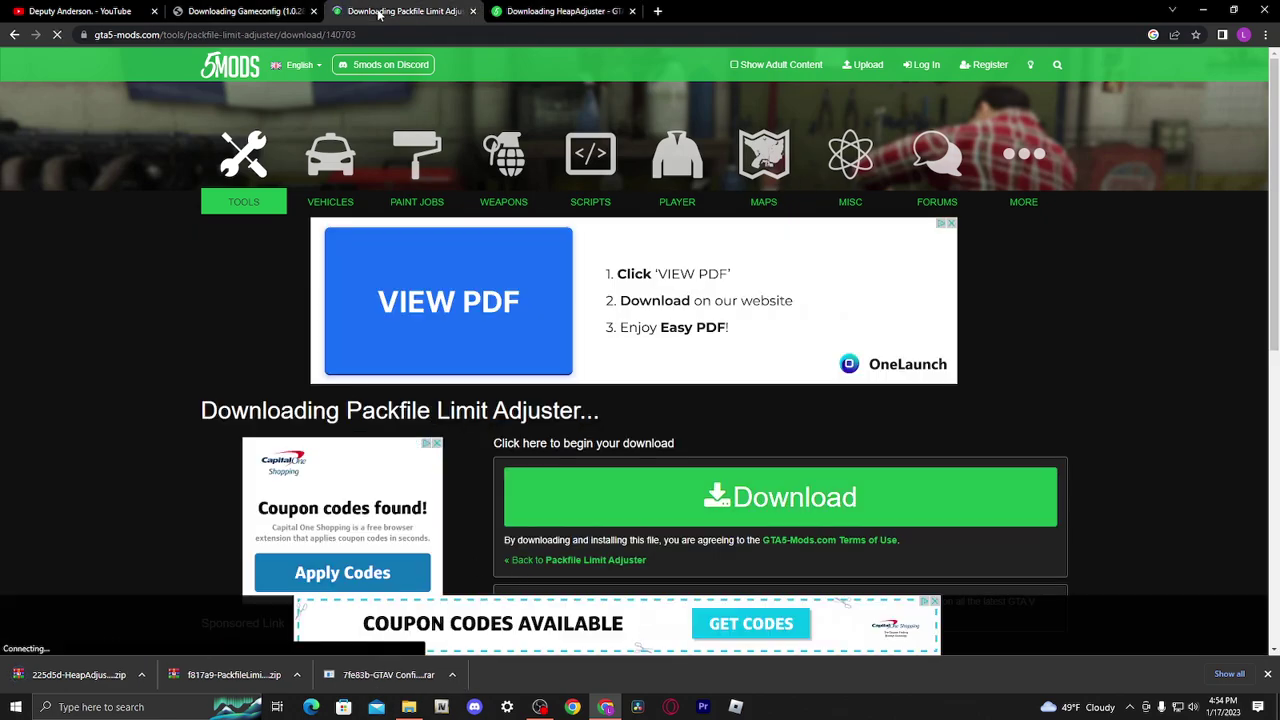
click(472, 11)
click(472, 11)
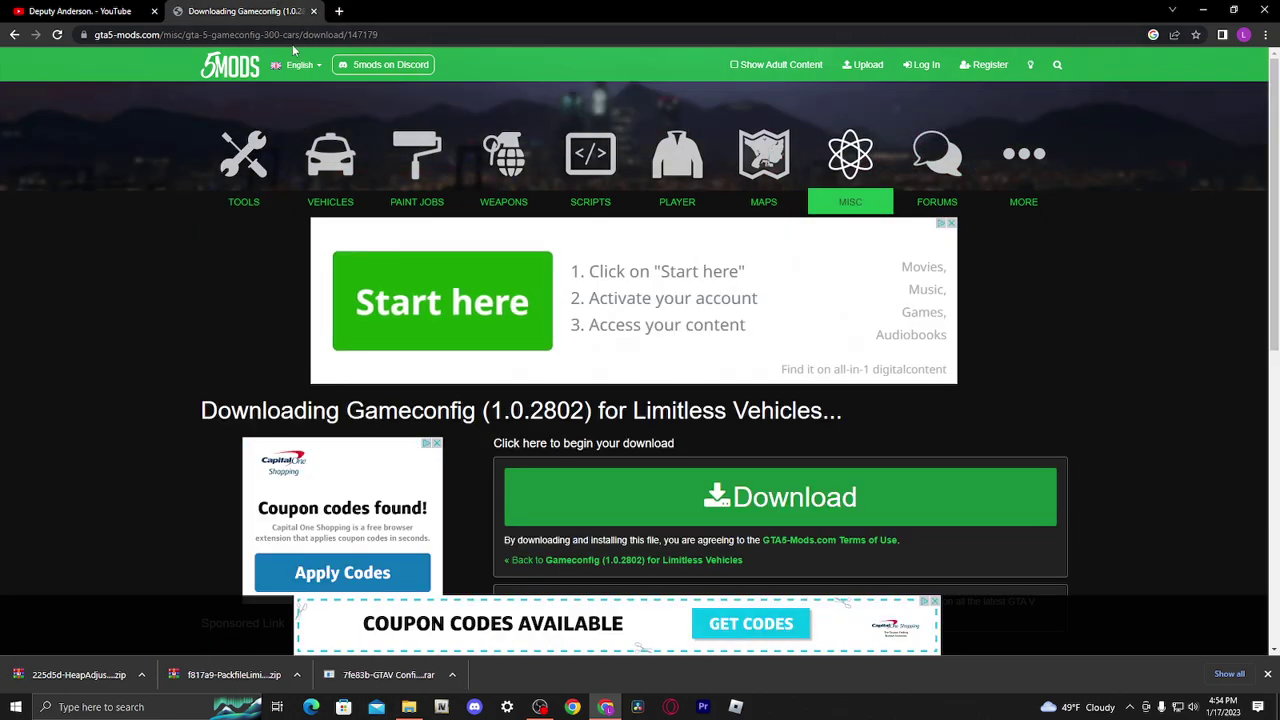
click(313, 11)
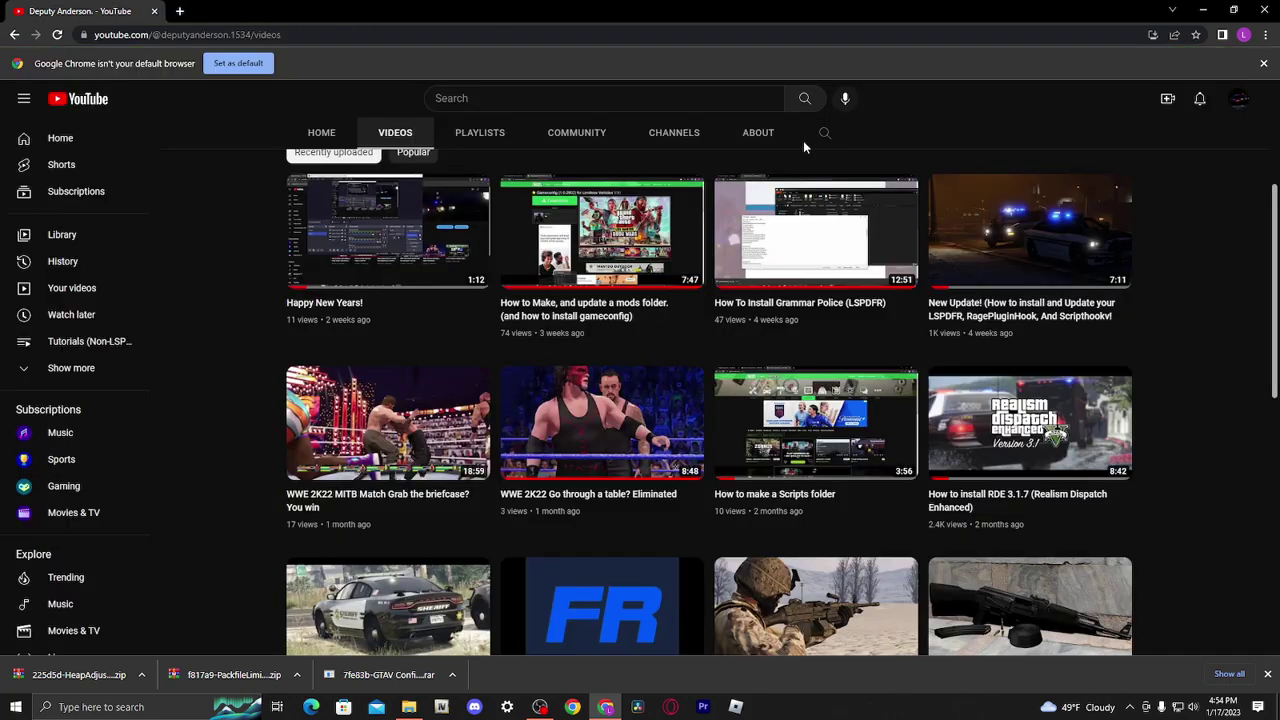
Move the three newest archives from the Downloads folder onto the desktop.
click(1207, 8)
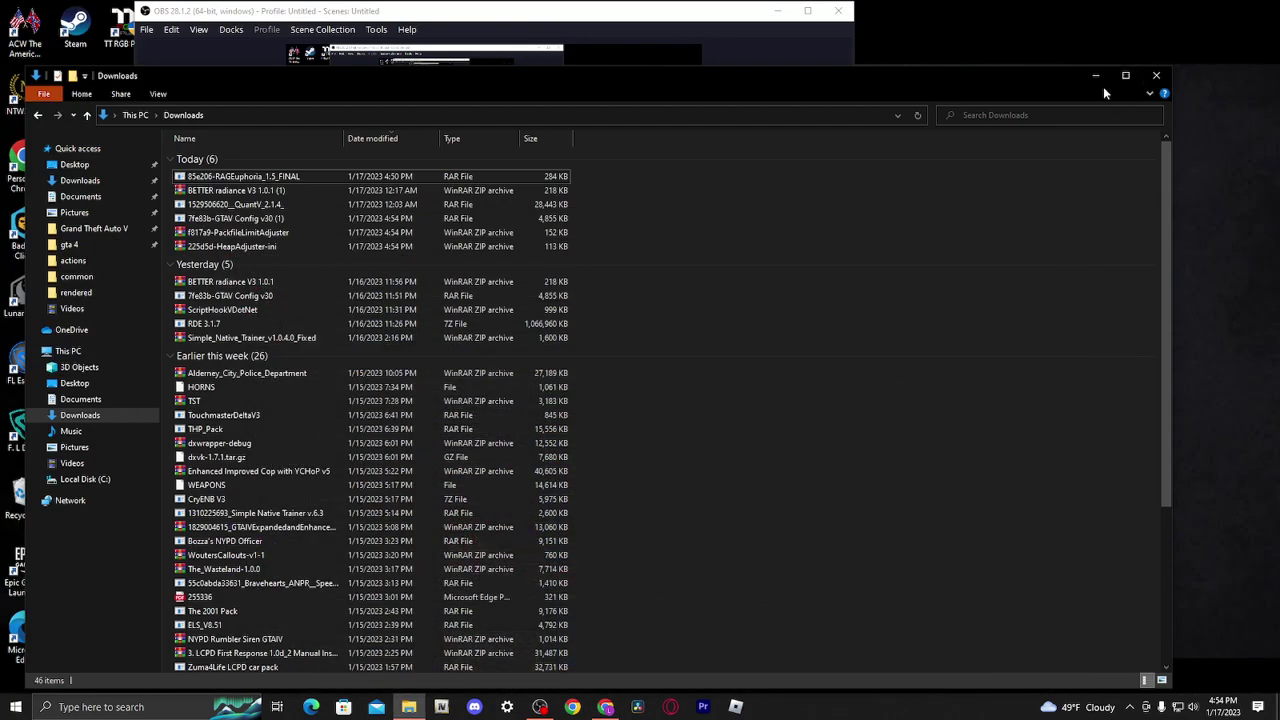
click(1082, 10)
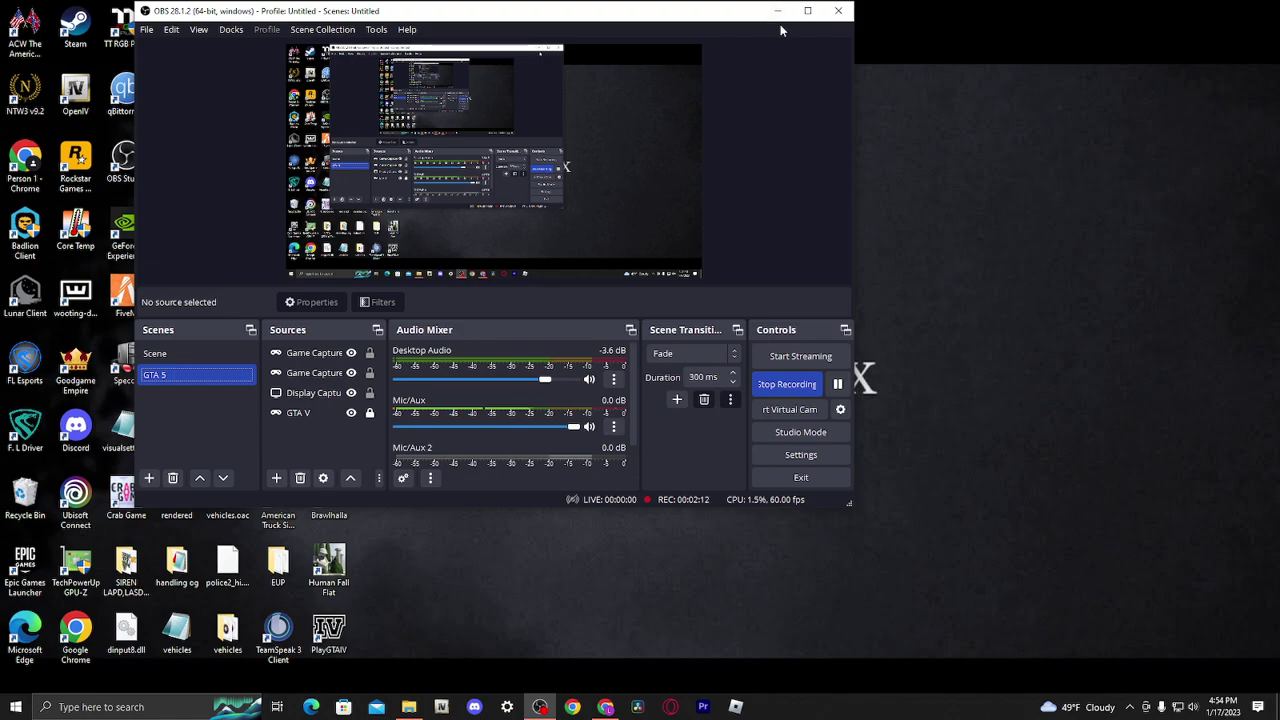
click(779, 11)
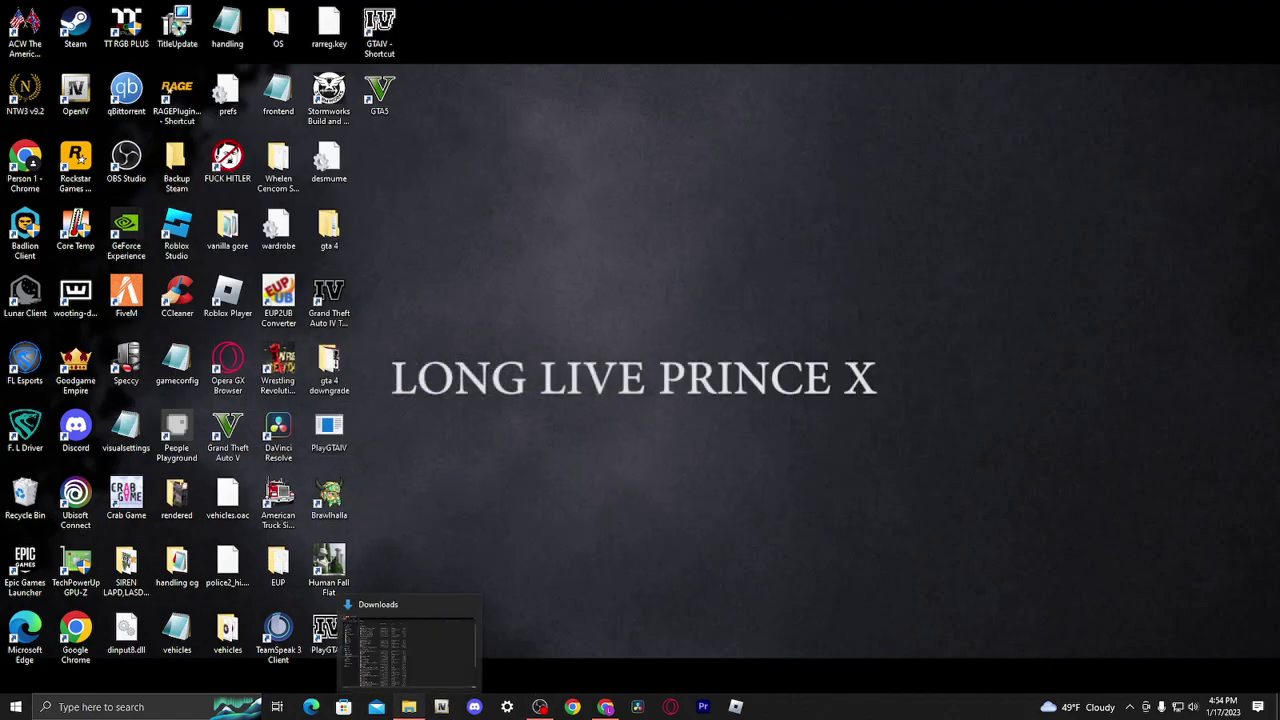
click(409, 707)
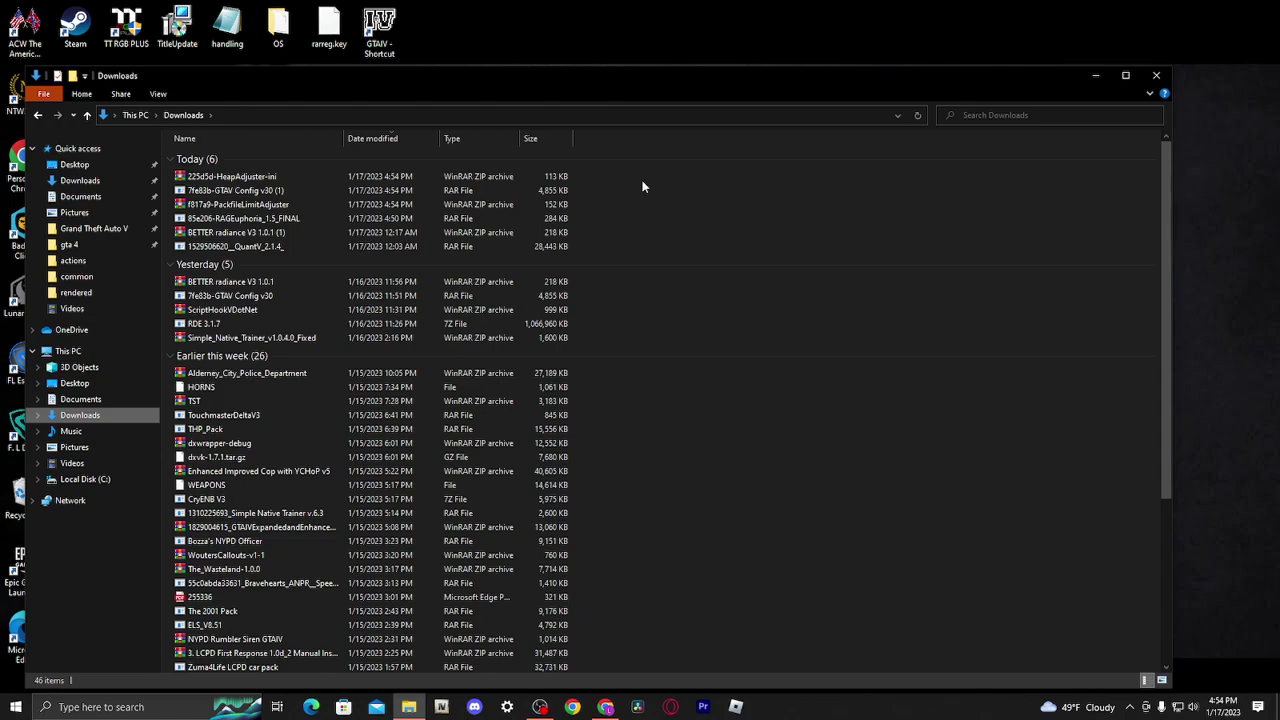
drag(605, 180, 801, 64)
click(1095, 75)
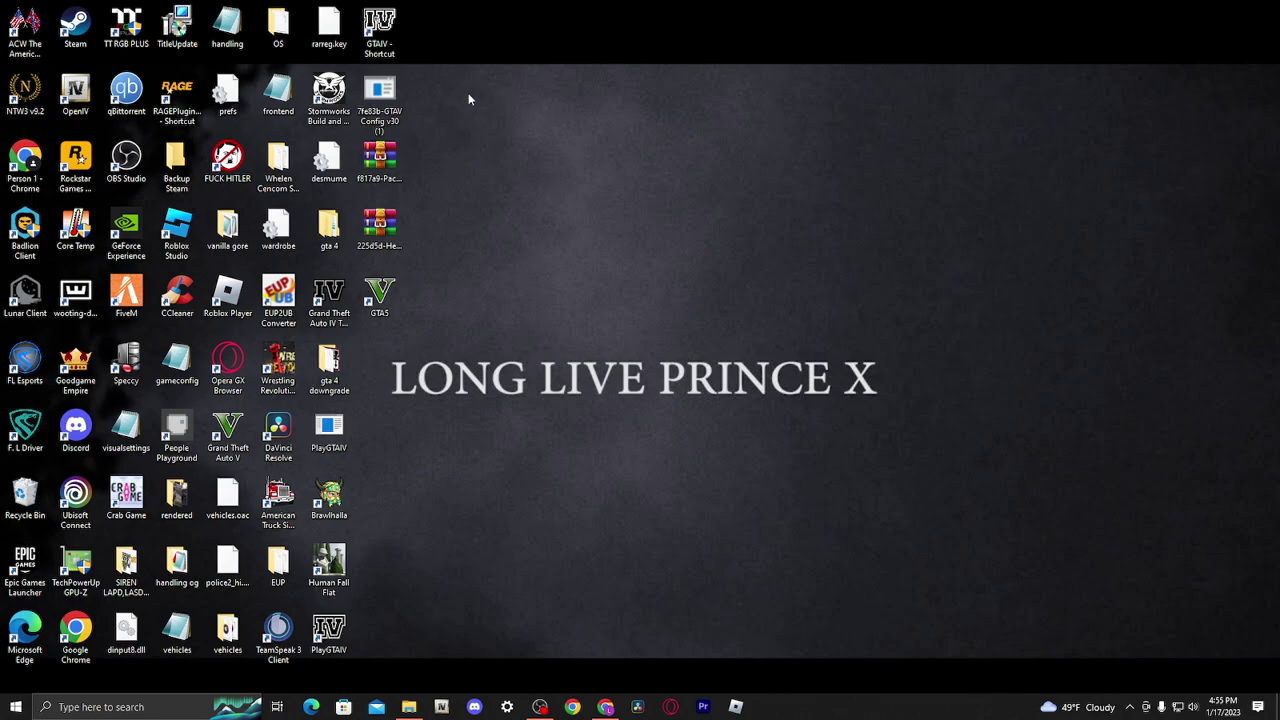
Select the GTAV Config v30 archive on the desktop and bring up its context menu.
drag(464, 72, 450, 198)
click(380, 112)
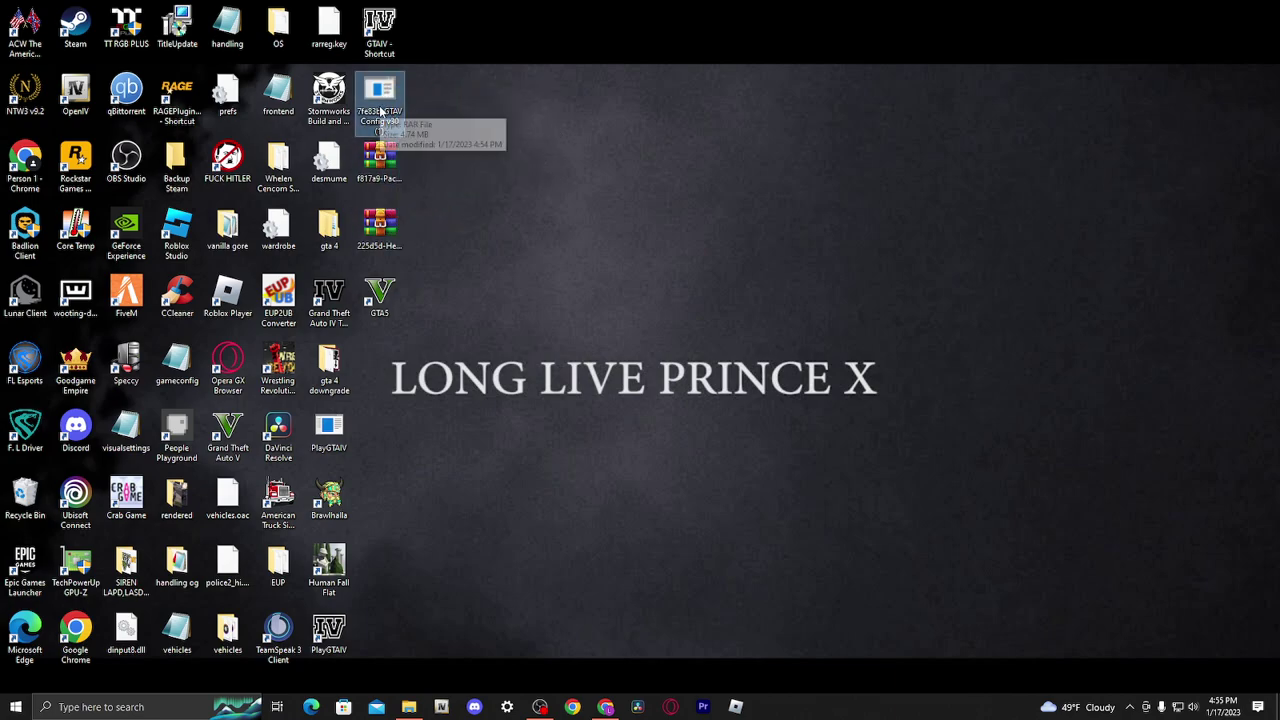
right_click(390, 115)
click(387, 92)
right_click(390, 105)
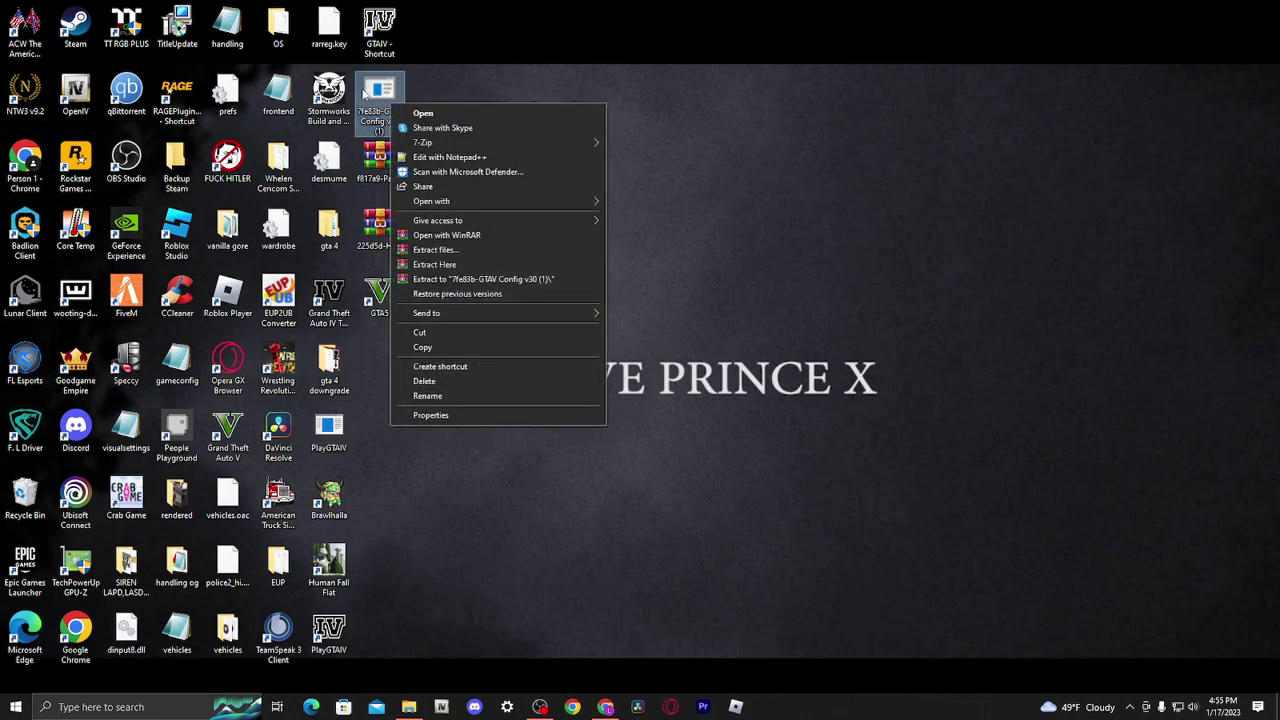
click(364, 92)
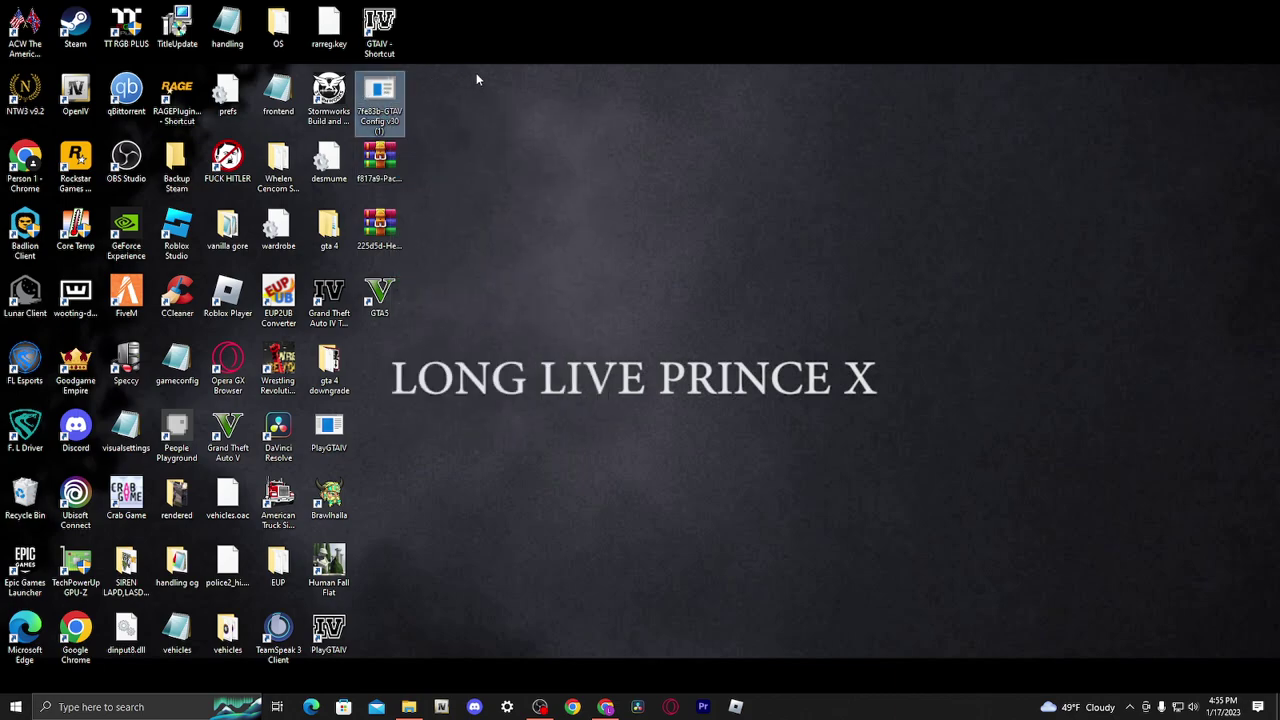
right_click(379, 118)
Open the GTAV Config v30 archive in WinRAR and browse its Old Versions folder.
click(423, 246)
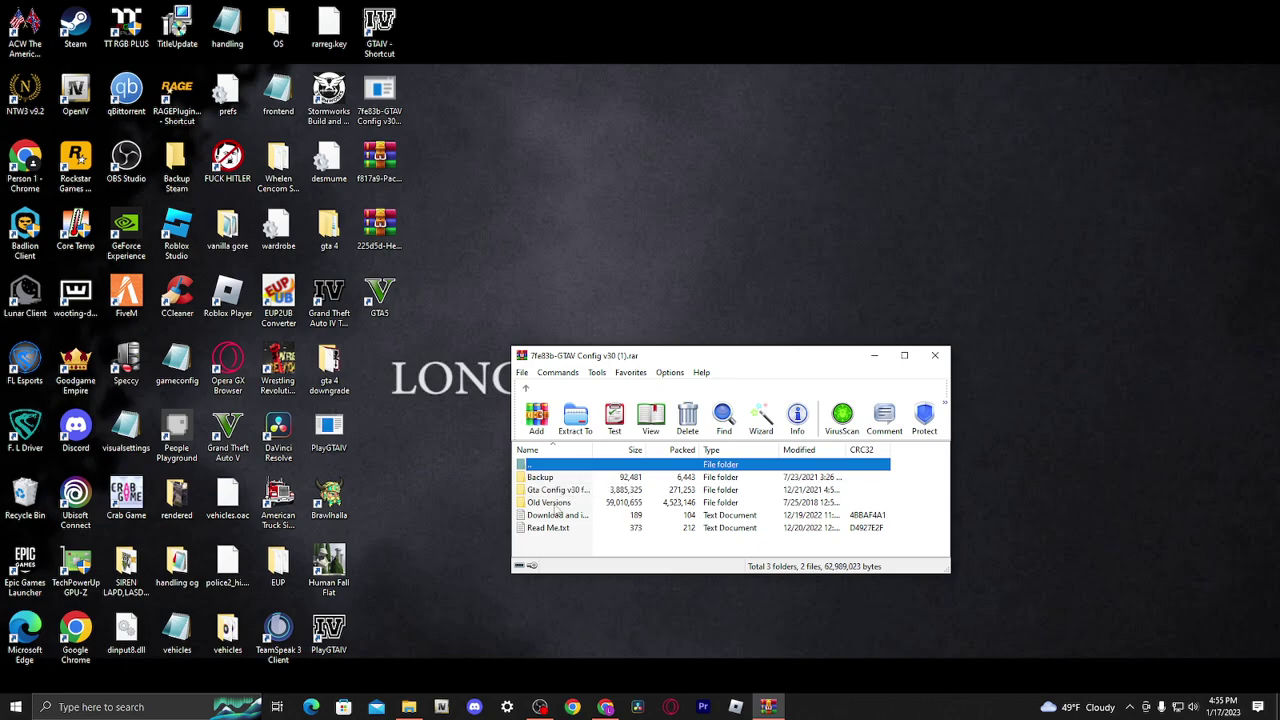
double_click(553, 503)
scroll(558, 500, down, 5)
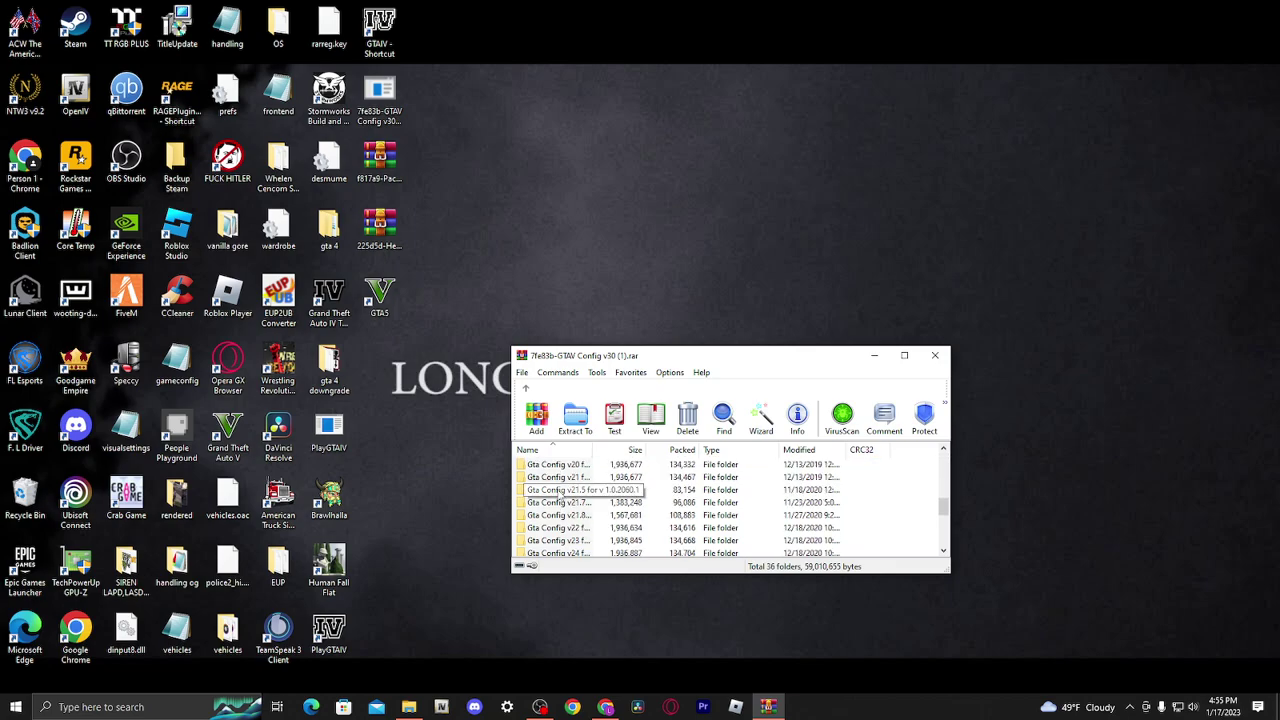
scroll(566, 535, down, 4)
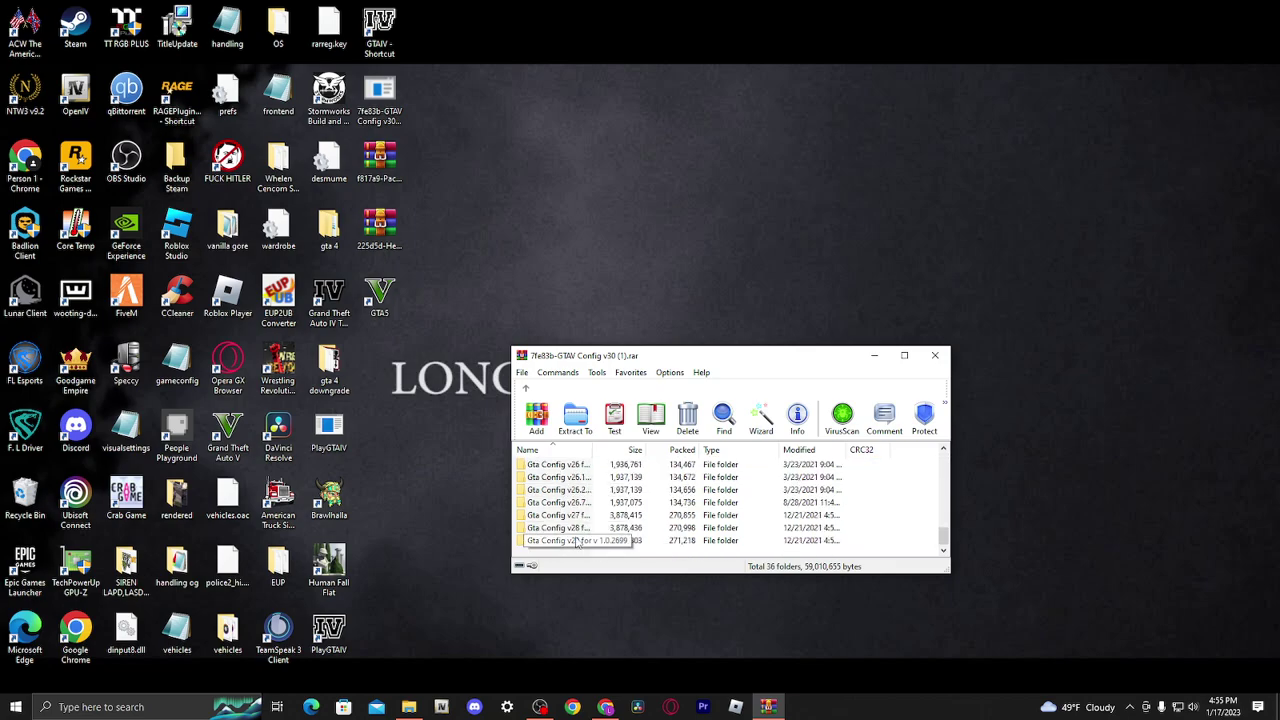
scroll(575, 542, up, 10)
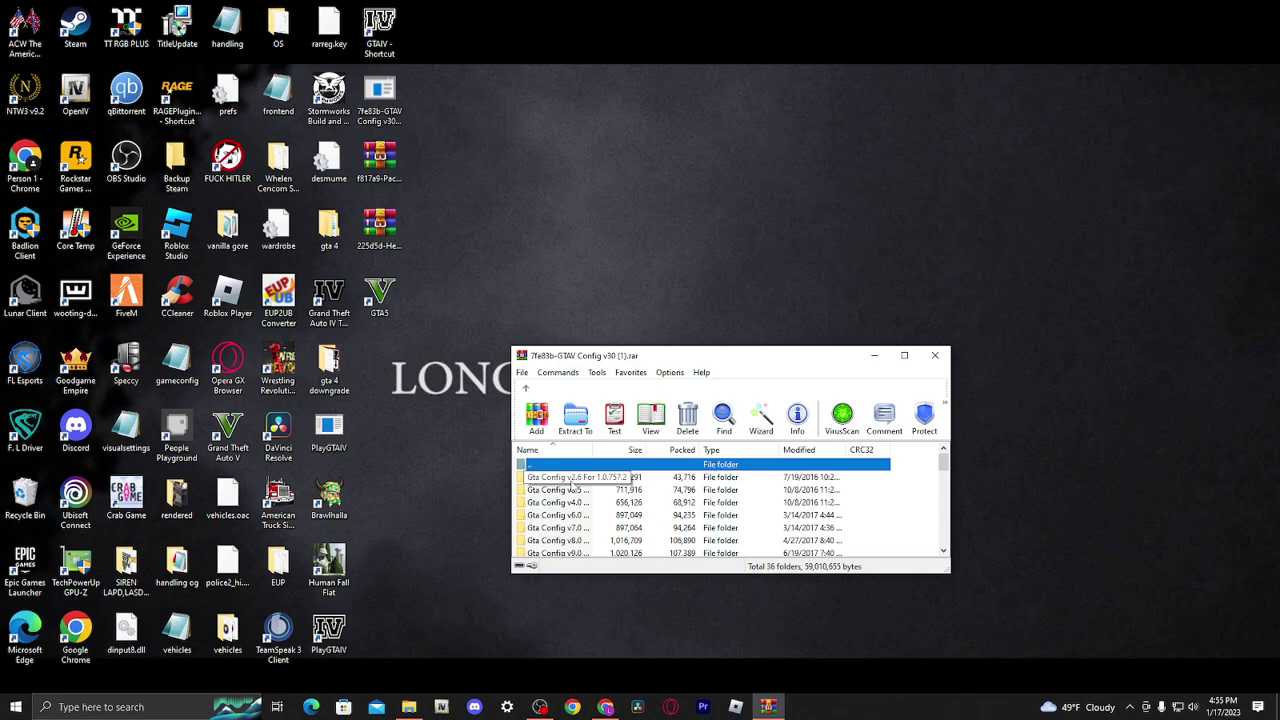
click(526, 390)
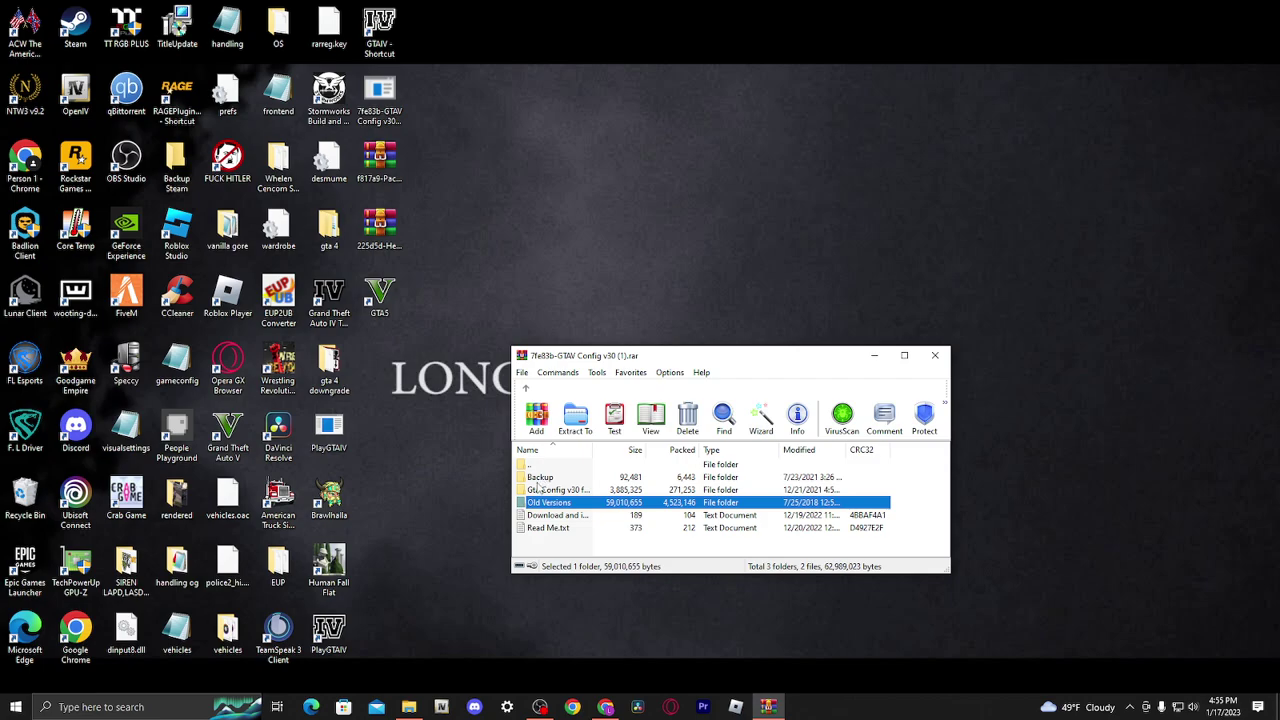
View the Backup folder's gameconfig.xml in Notepad, then return to the archive's top level.
double_click(537, 479)
click(536, 480)
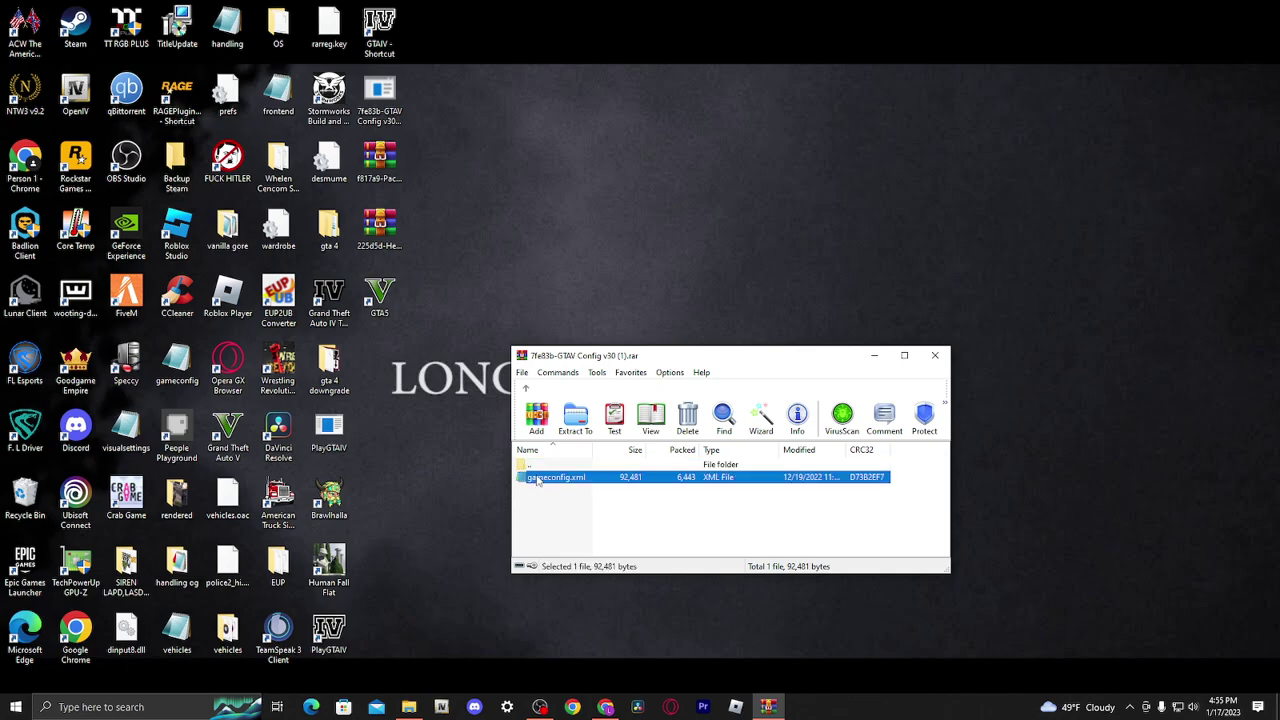
double_click(540, 477)
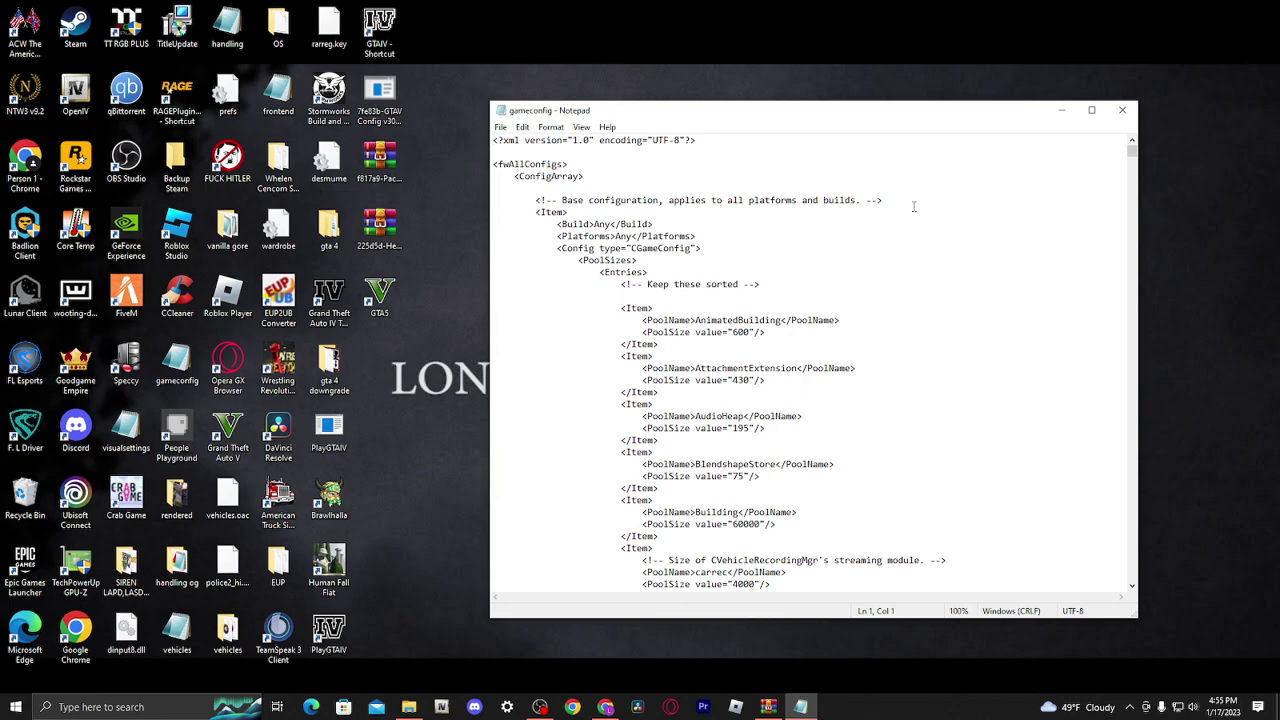
click(1122, 110)
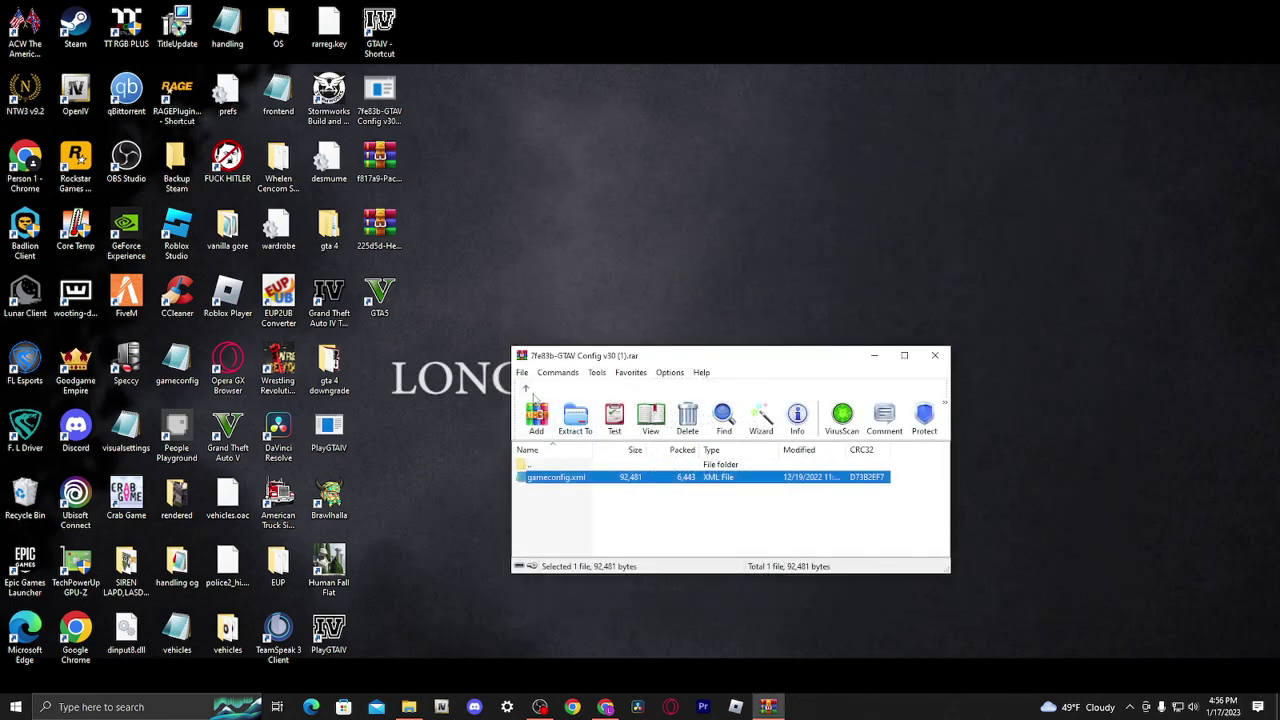
click(526, 389)
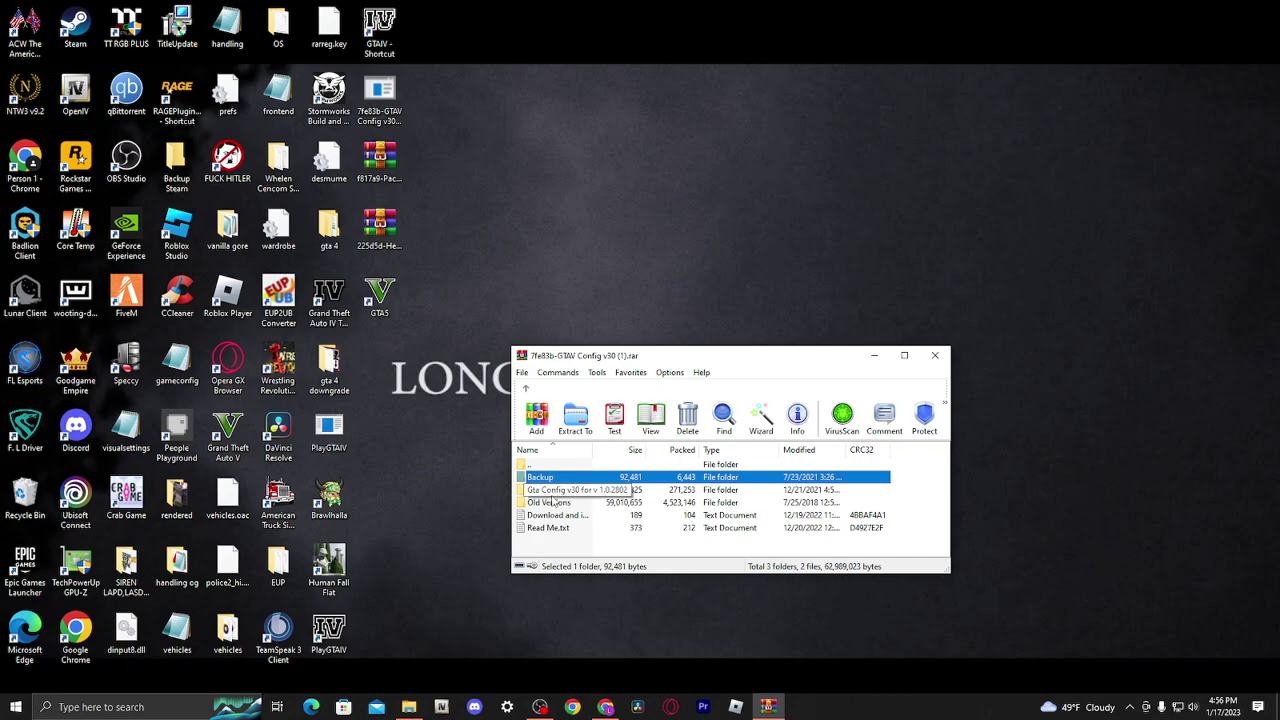
Open Gta Config v30 > For More Mods and look inside the 5x traffic 5x peds folder.
click(553, 493)
double_click(553, 493)
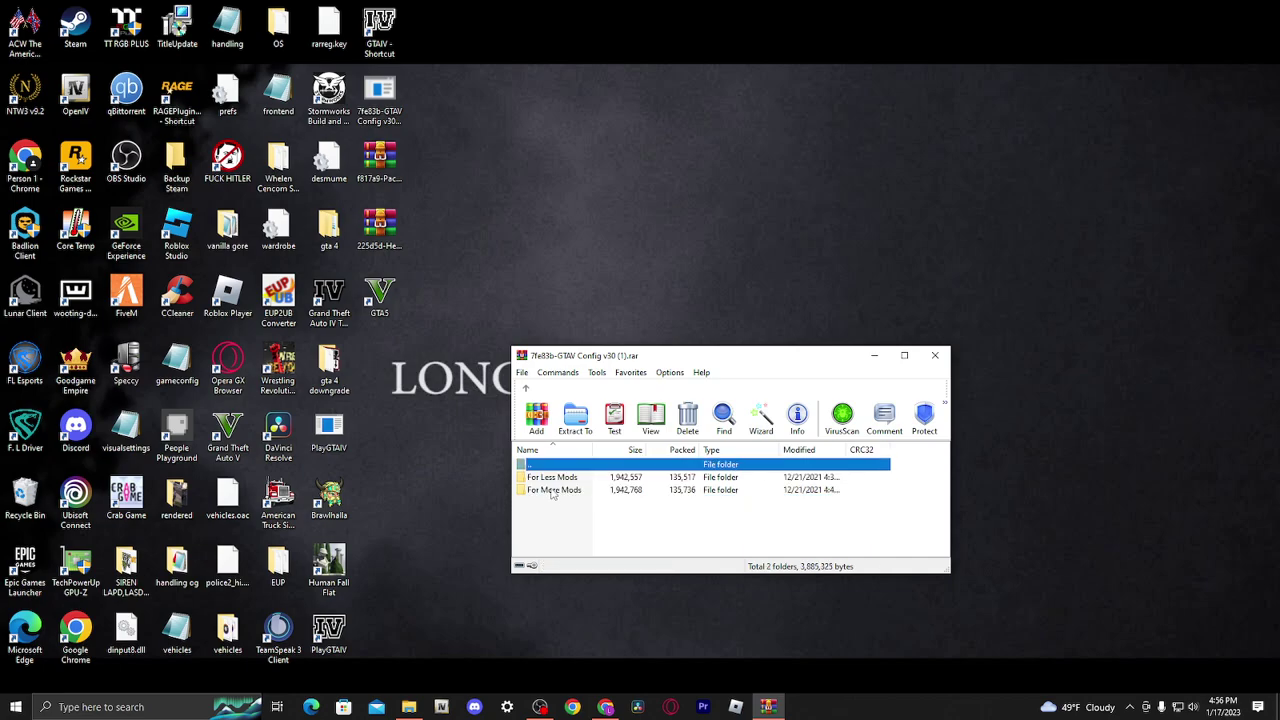
double_click(545, 491)
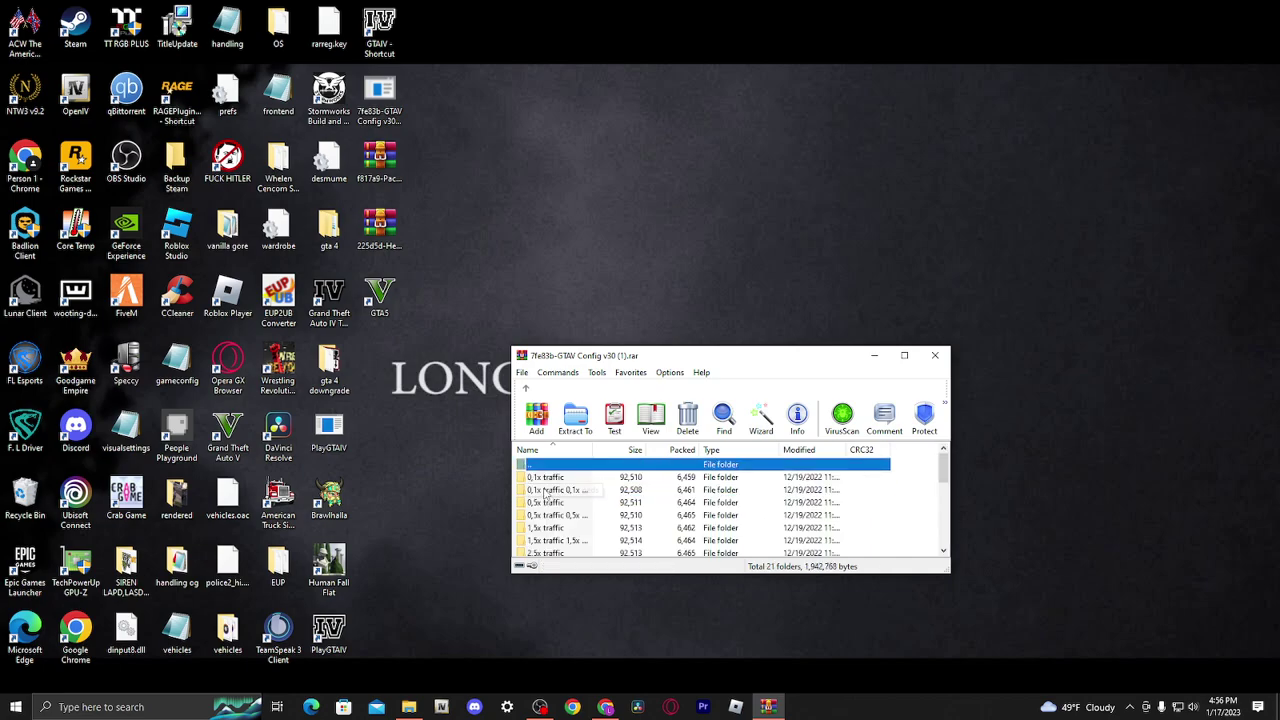
click(546, 478)
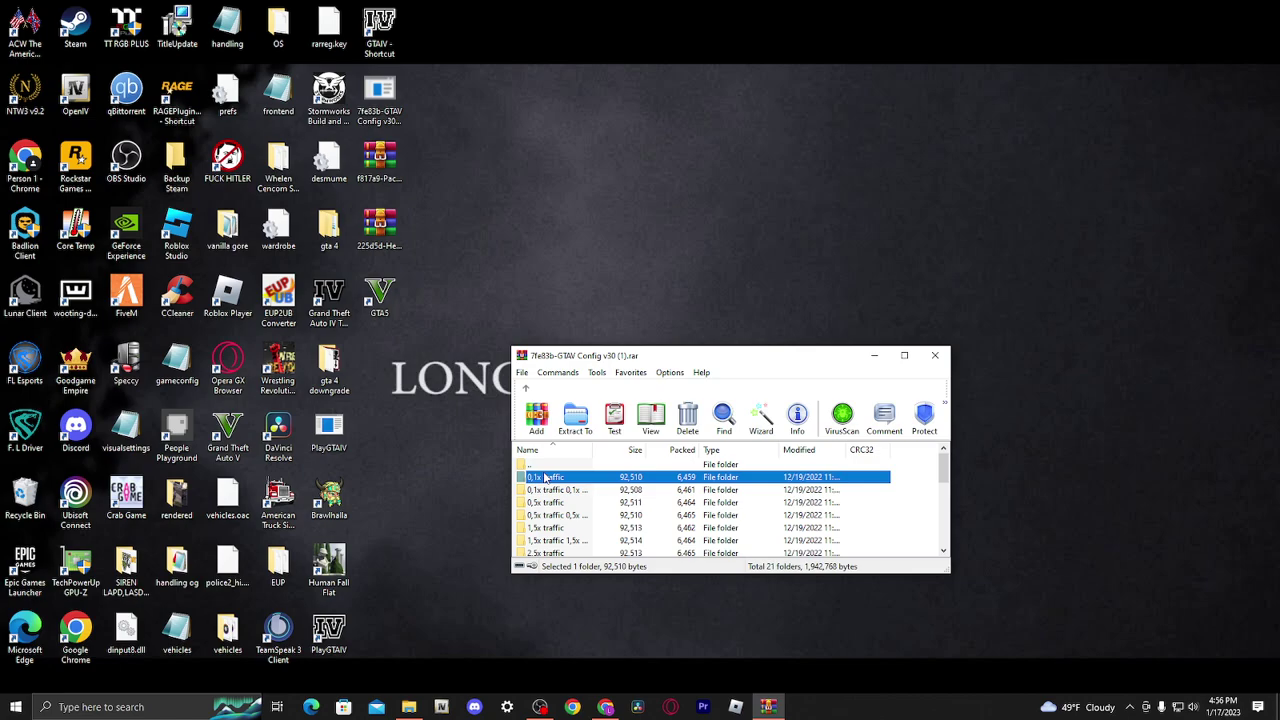
scroll(540, 530, down, 5)
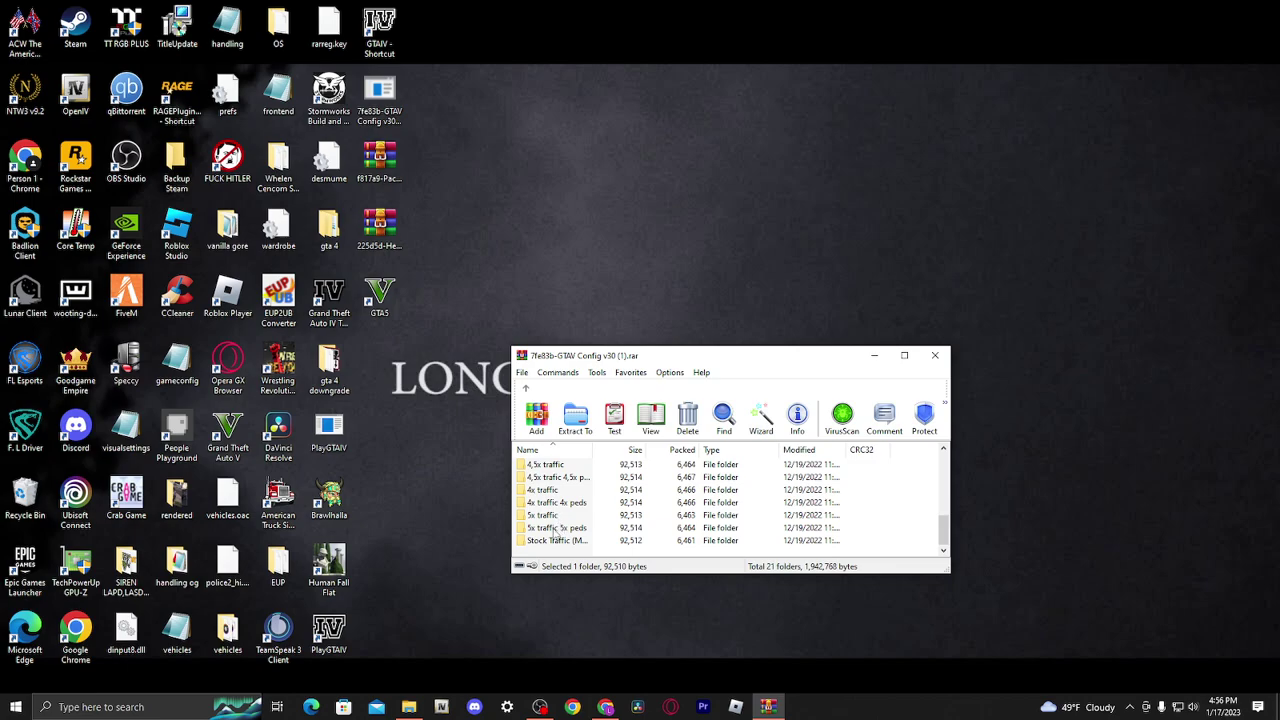
double_click(555, 529)
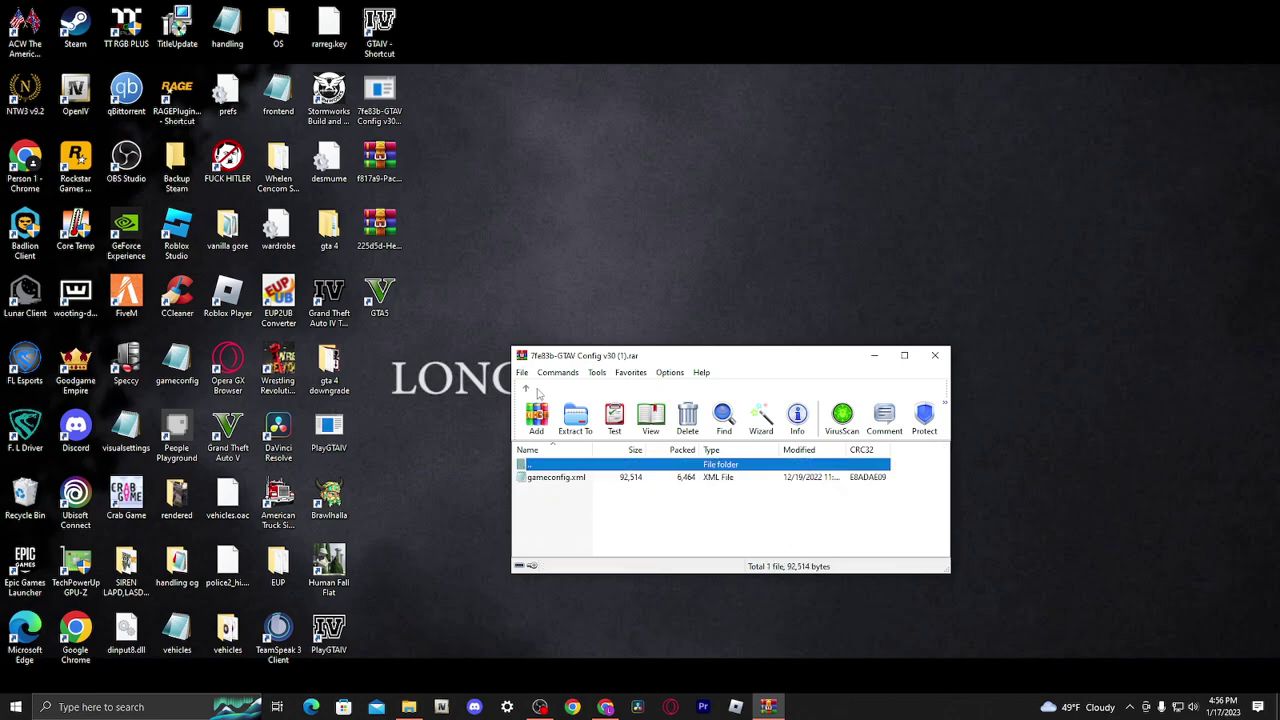
click(527, 389)
scroll(567, 545, up, 5)
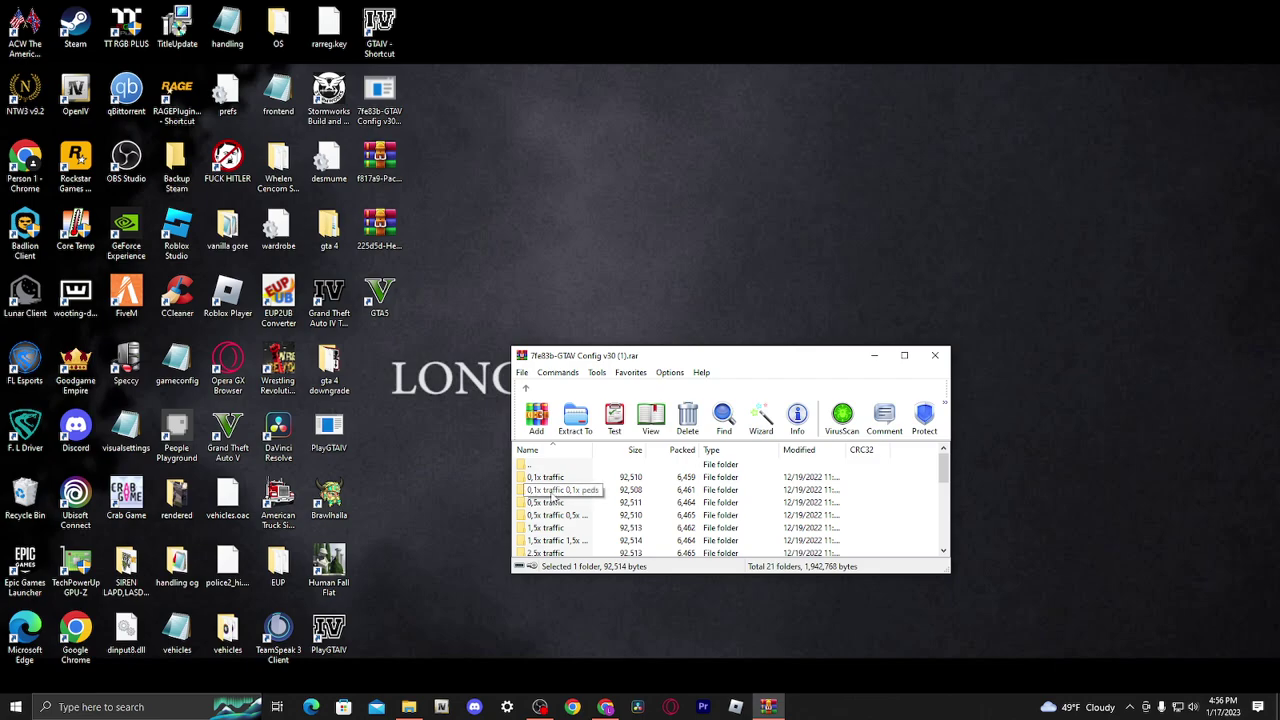
Open the 0,1x traffic 0,1x peds folder to reach its gameconfig.xml.
click(545, 490)
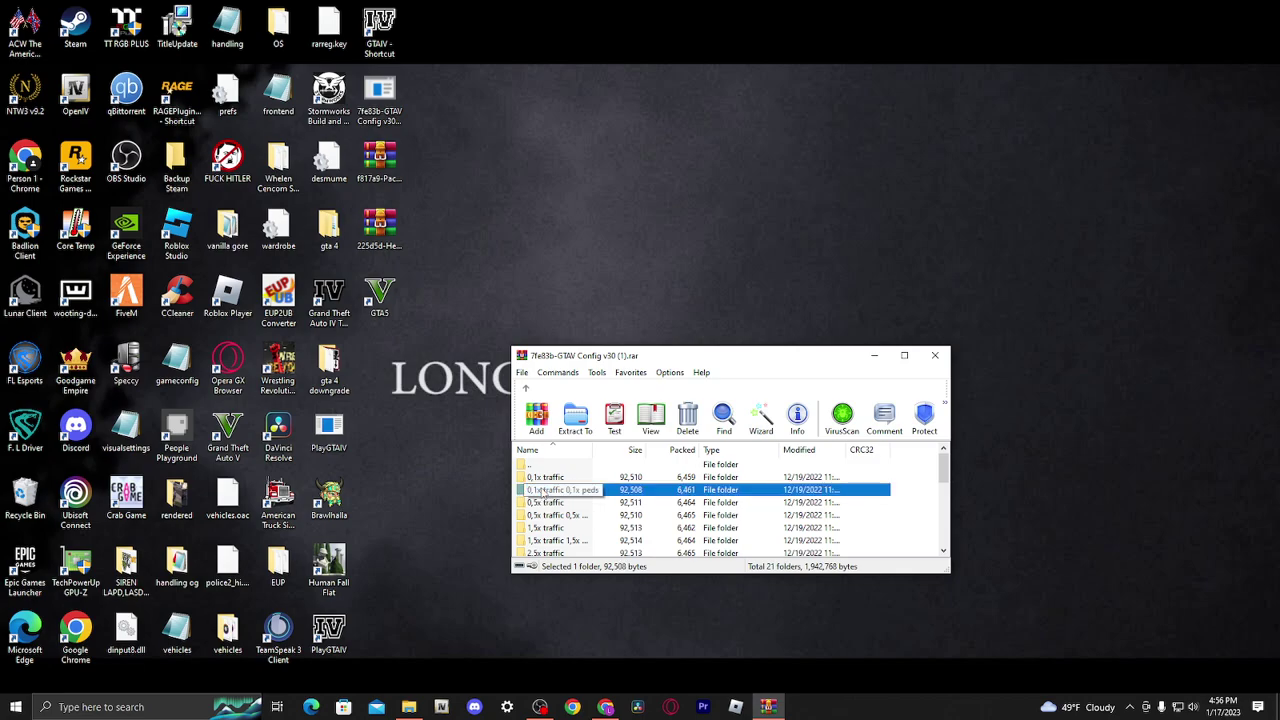
scroll(545, 520, down, 5)
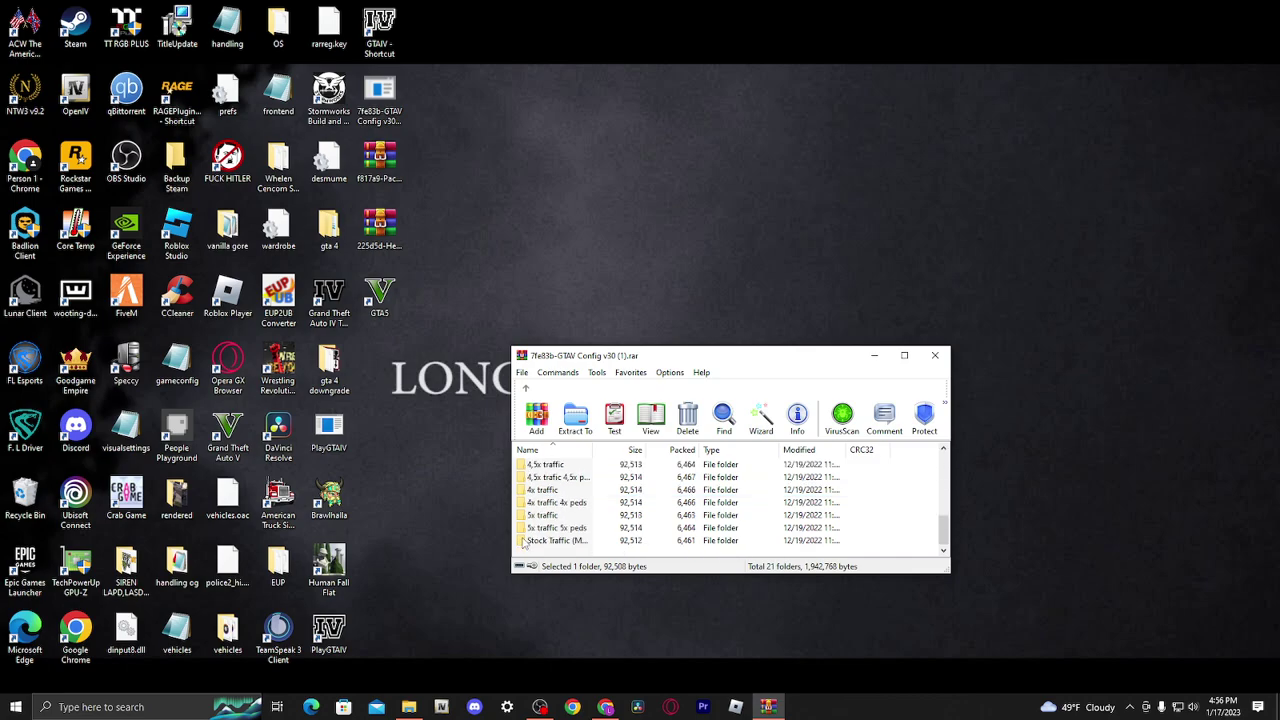
scroll(545, 530, up, 5)
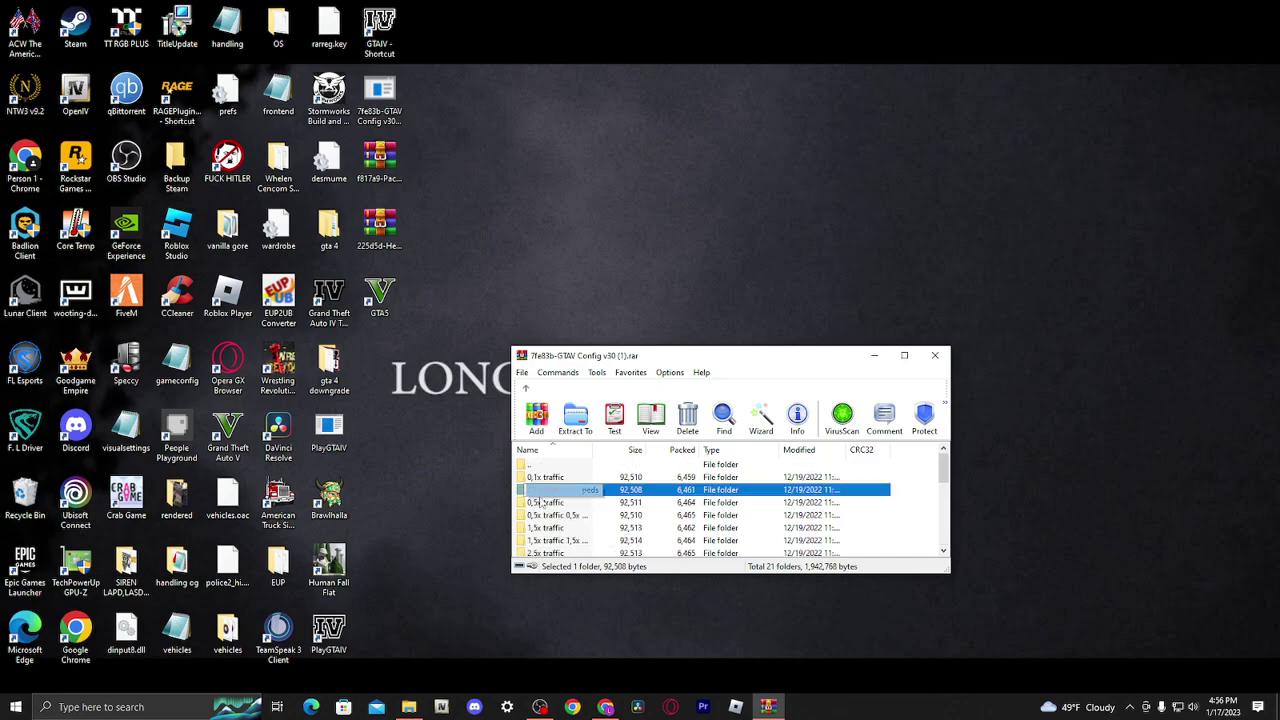
double_click(545, 491)
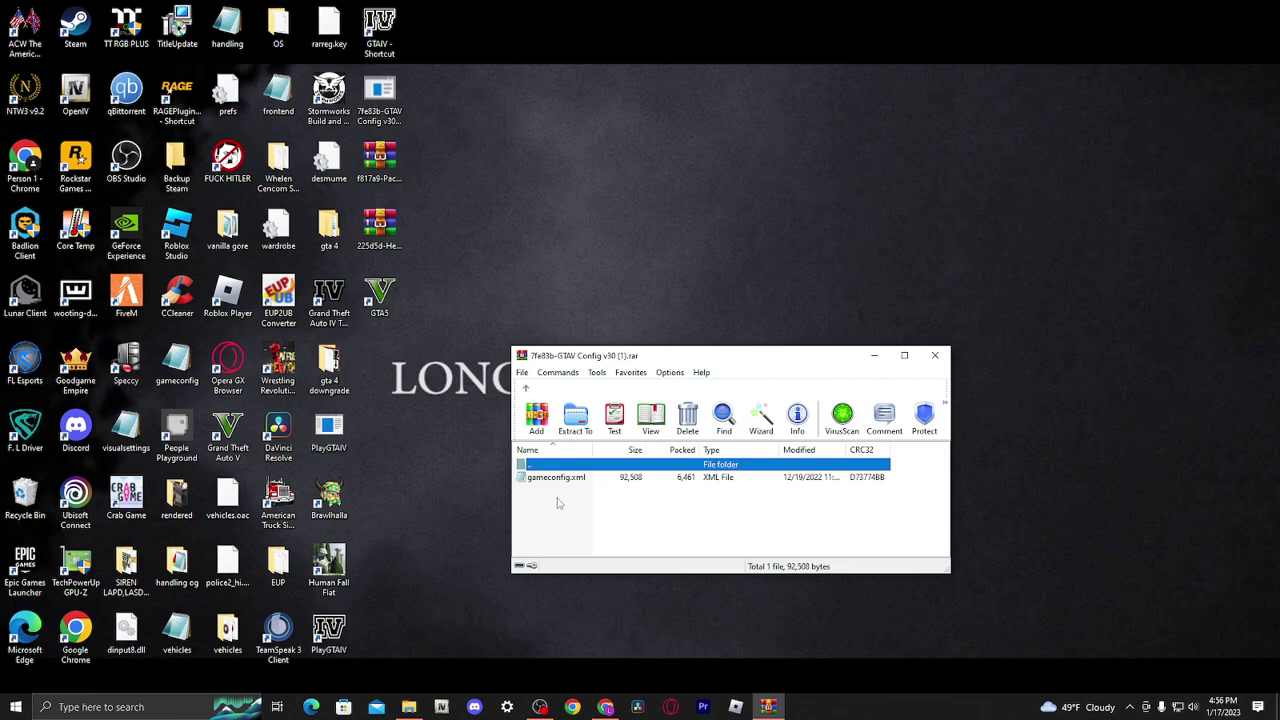
Select the variant's gameconfig.xml, then launch OpenIV for Grand Theft Auto V on Windows.
click(577, 481)
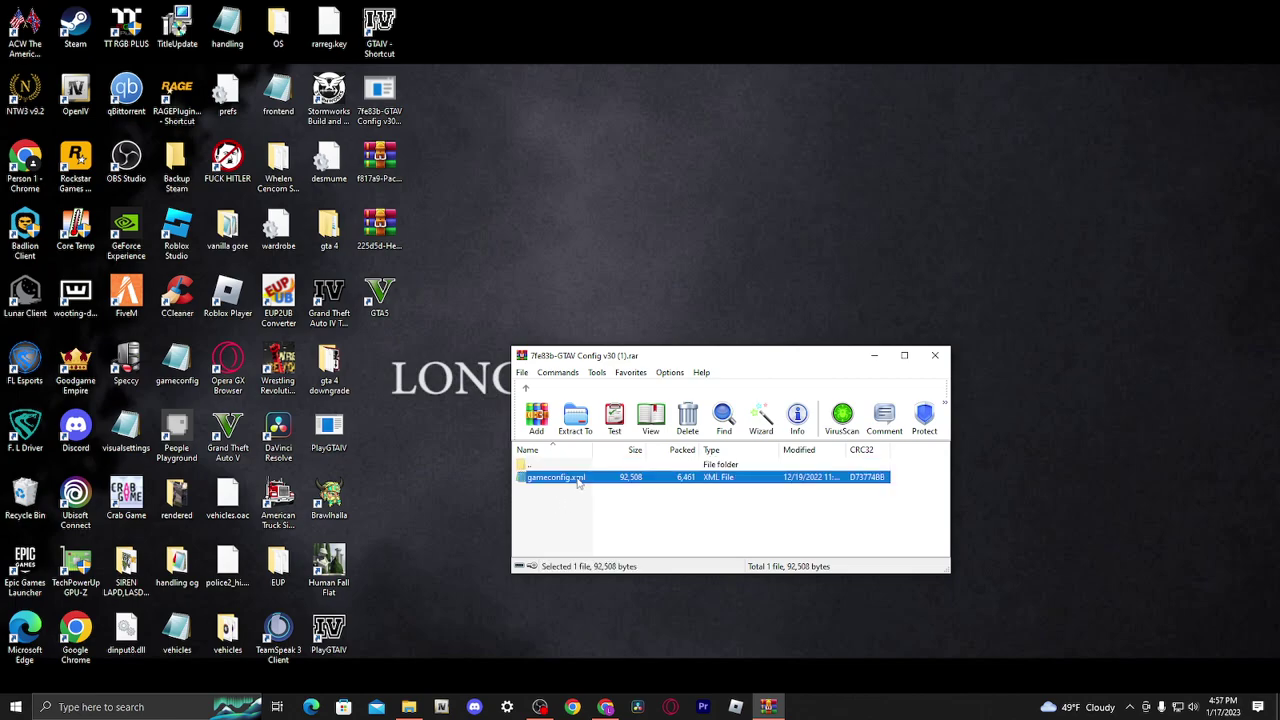
click(457, 706)
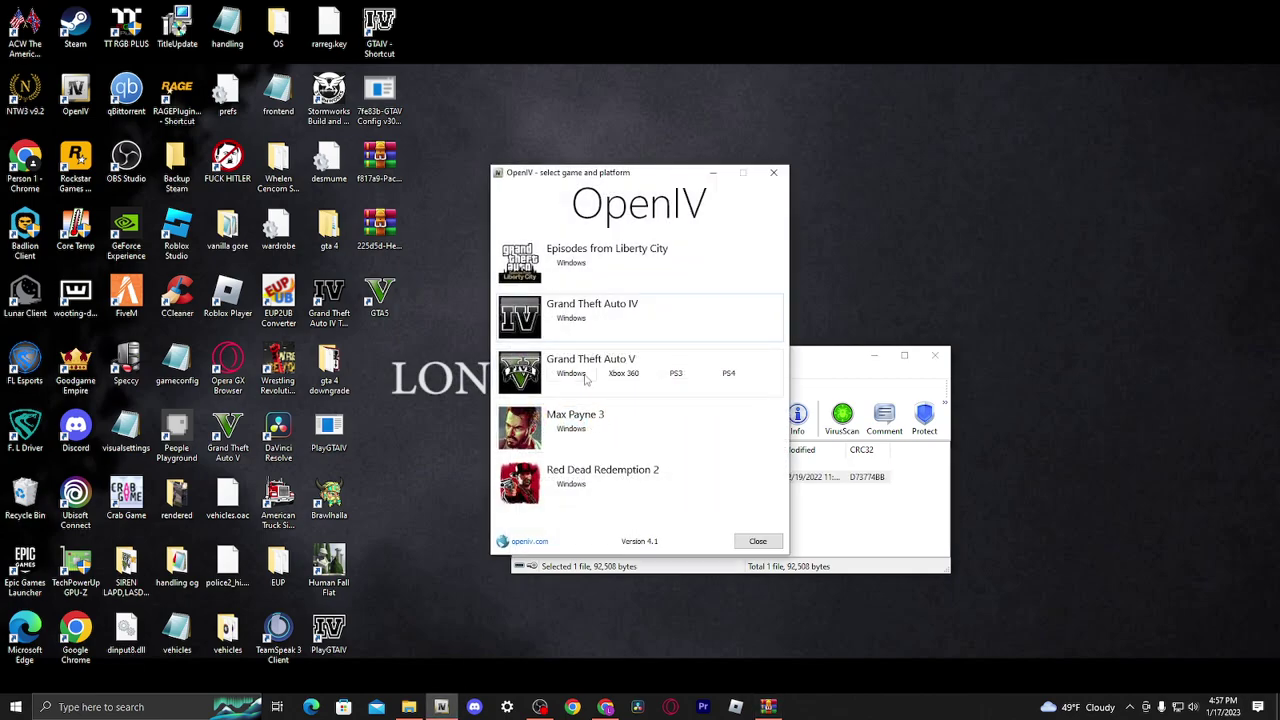
click(564, 377)
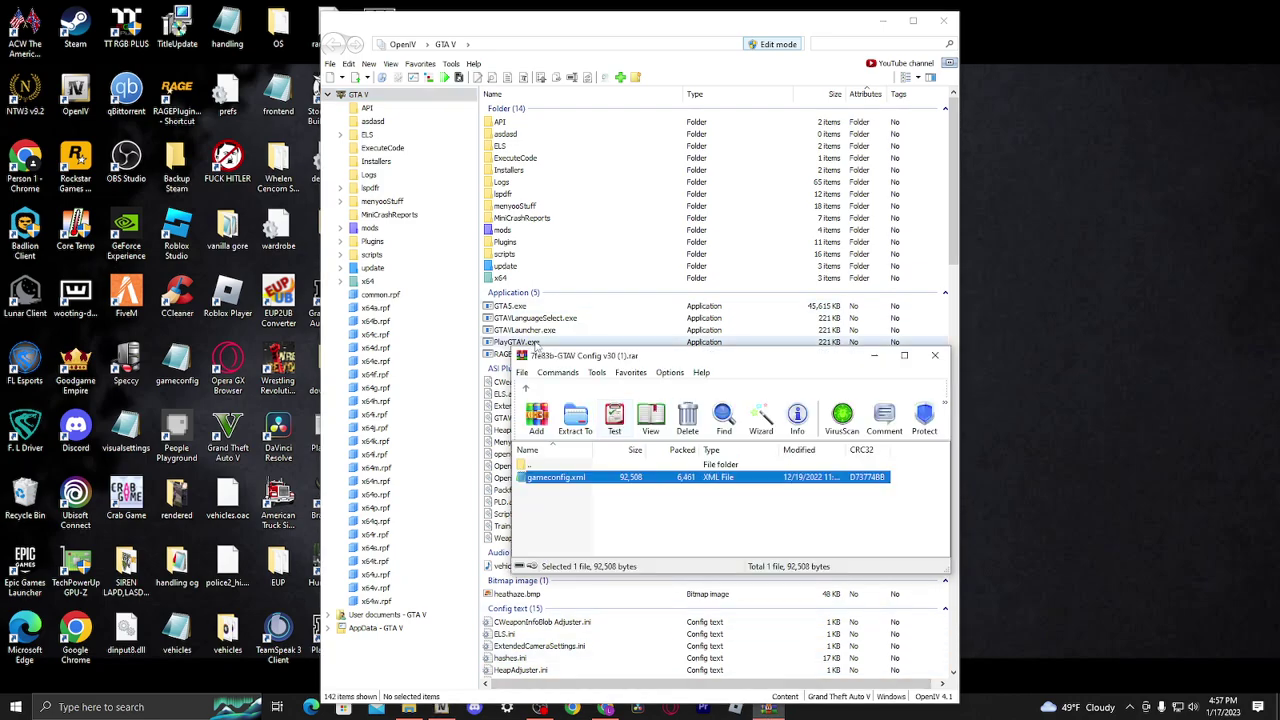
Navigate OpenIV to mods\update\update.rpf\common\data.
click(505, 43)
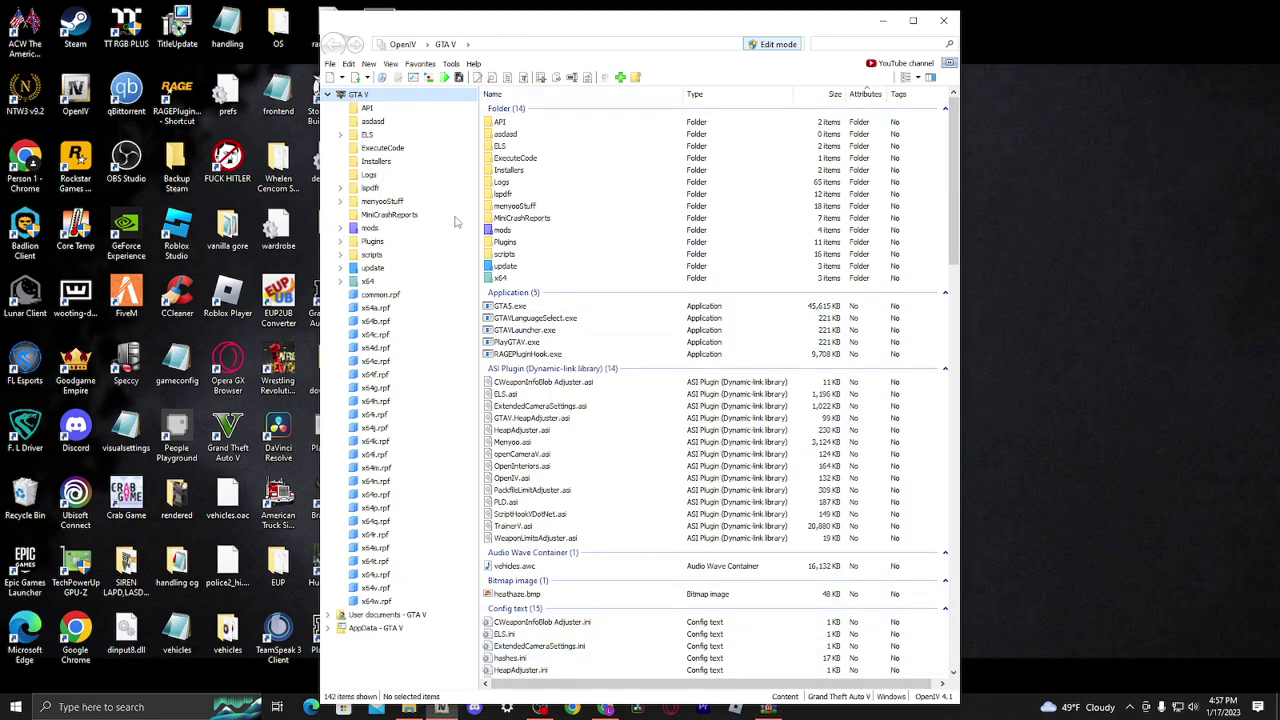
double_click(505, 232)
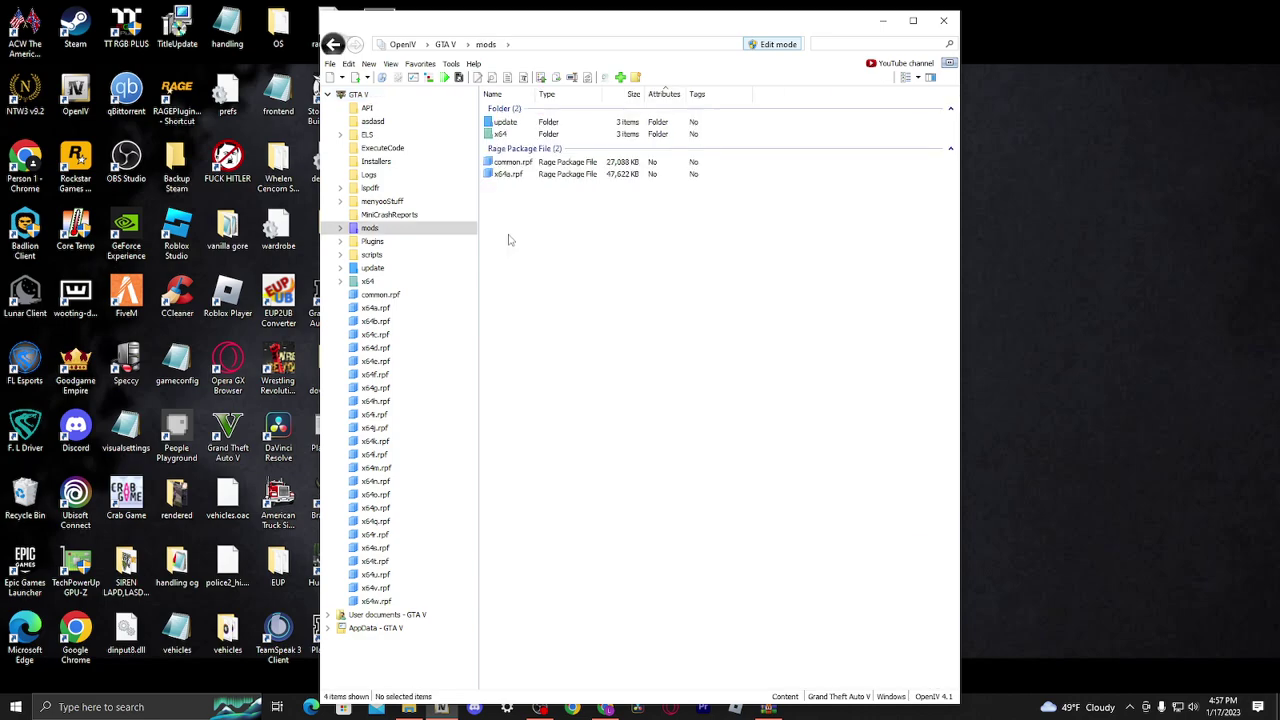
double_click(508, 123)
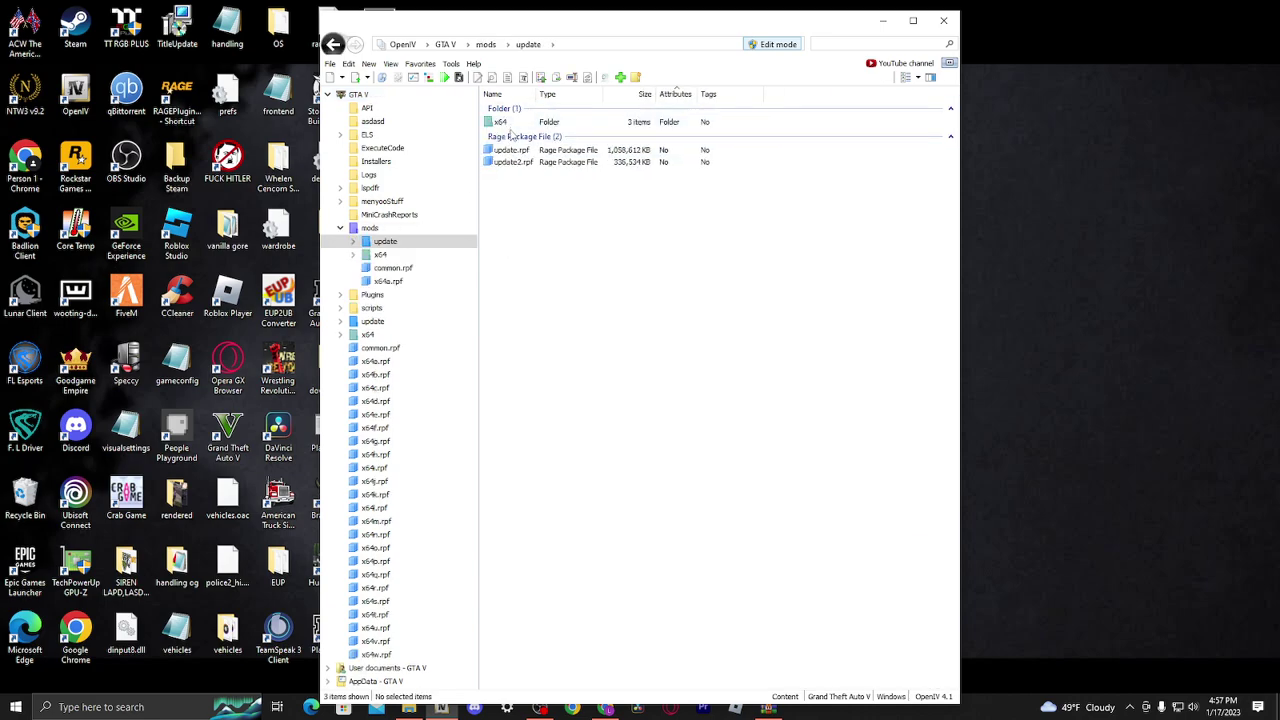
double_click(511, 150)
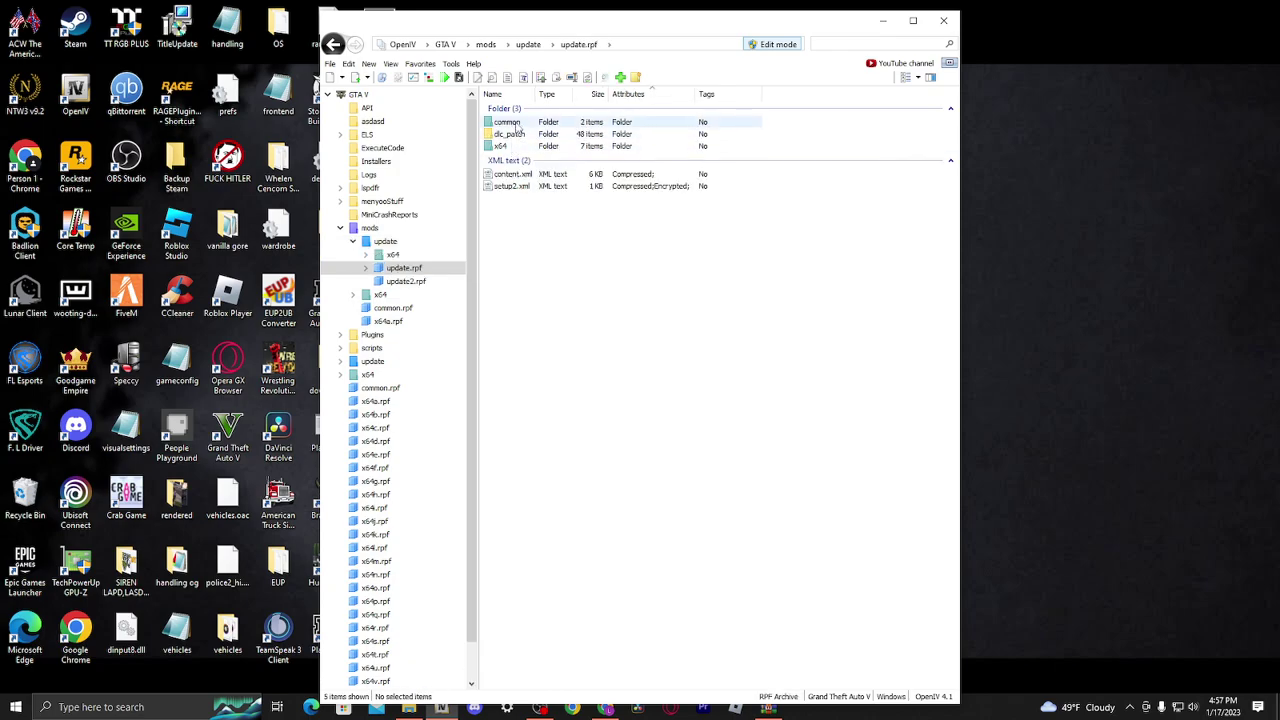
double_click(517, 125)
double_click(517, 124)
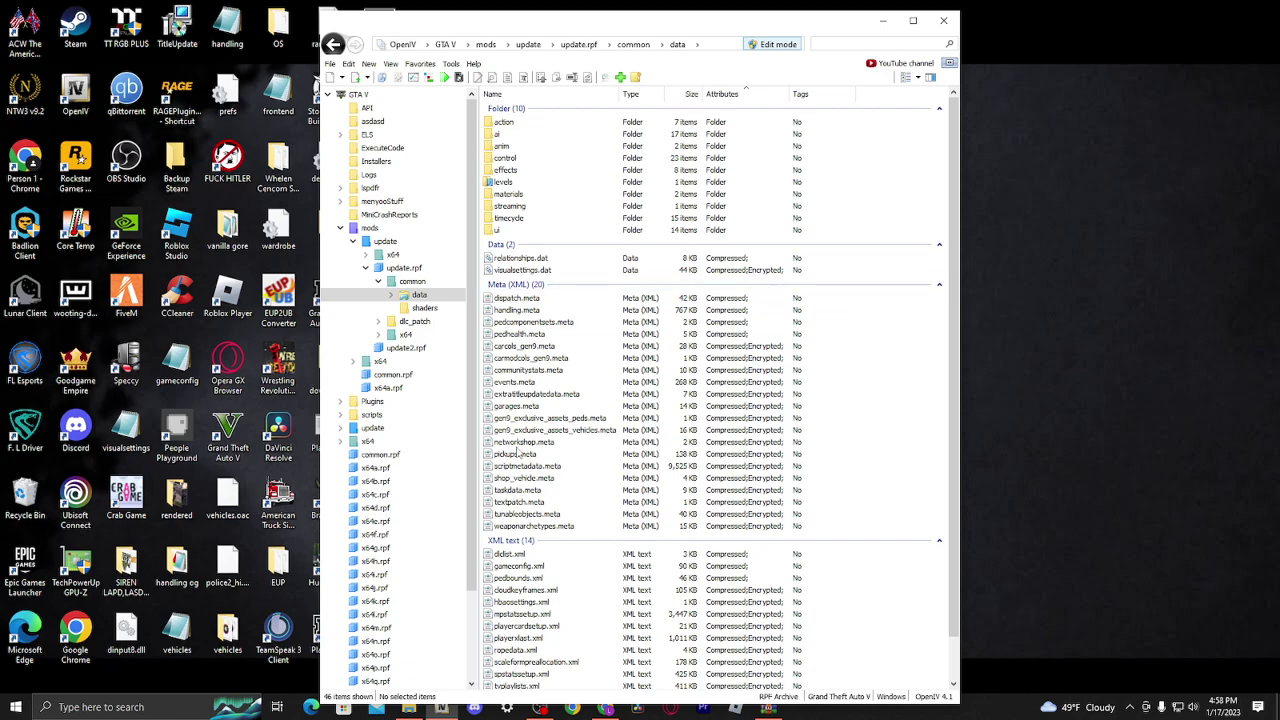
Select gameconfig.xml in OpenIV's data folder and bring the GTAV Config v30 archive window alongside it.
click(520, 566)
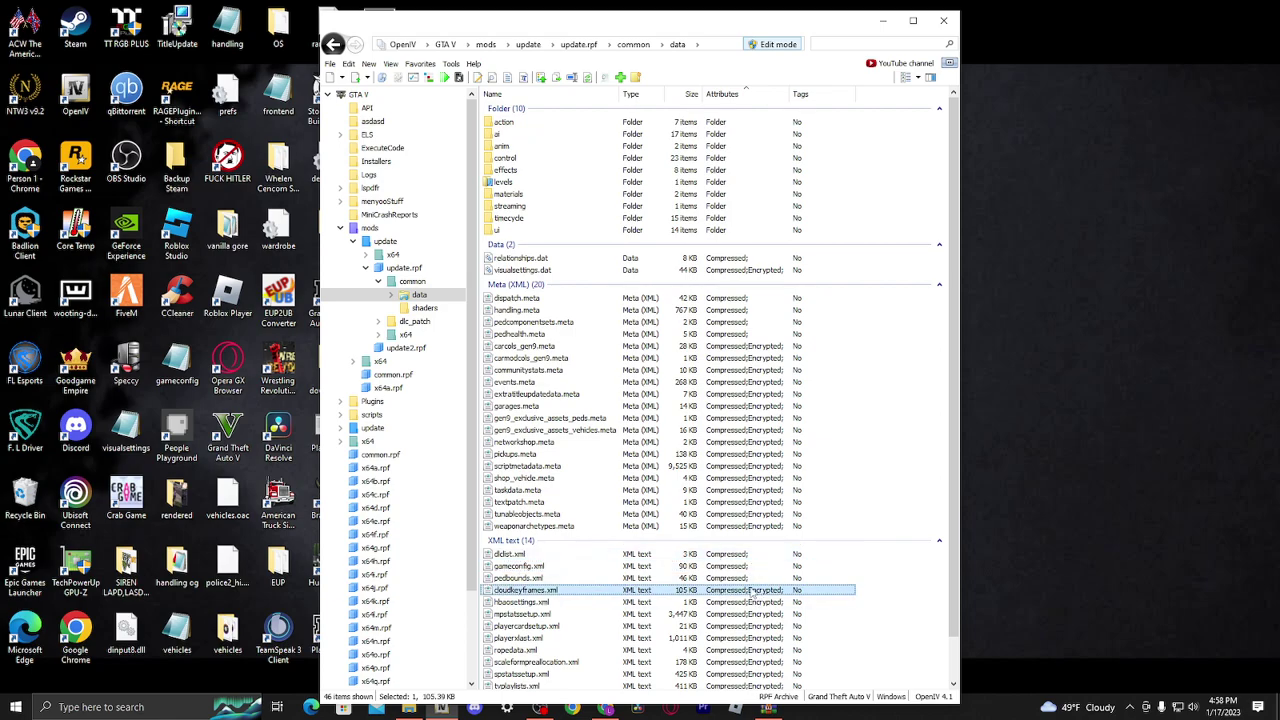
key(Up)
key(Down)
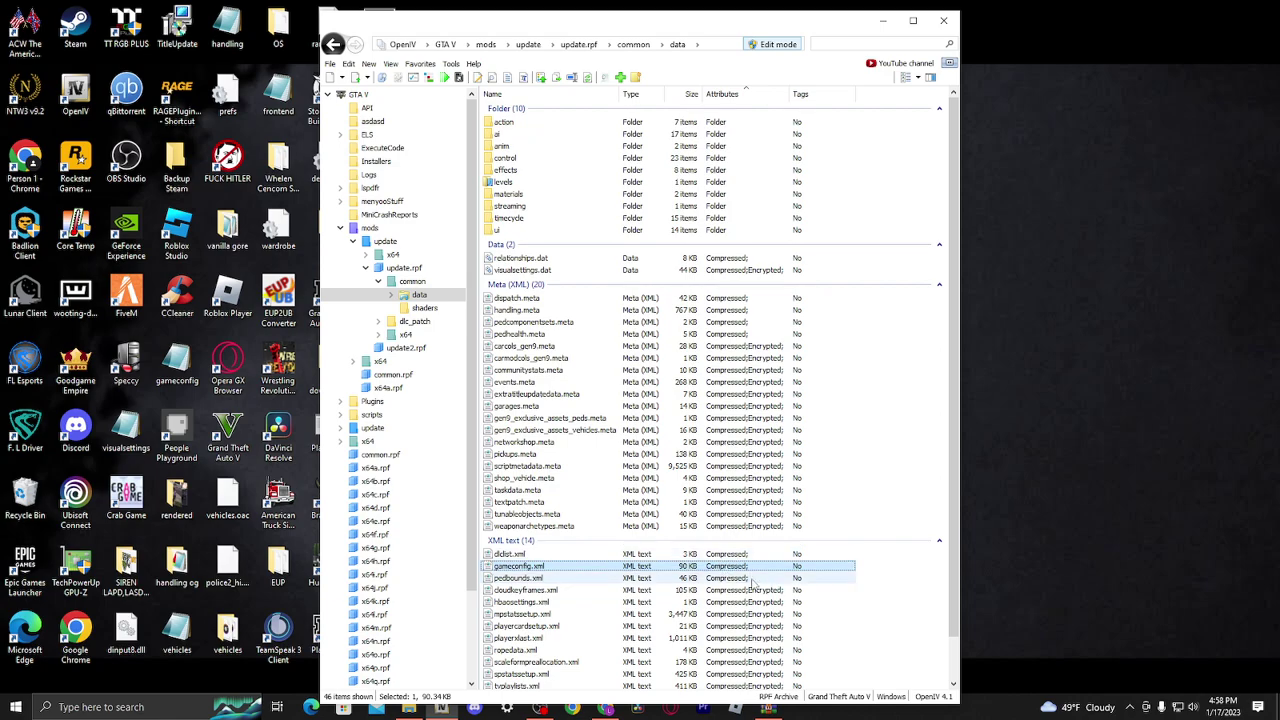
click(768, 711)
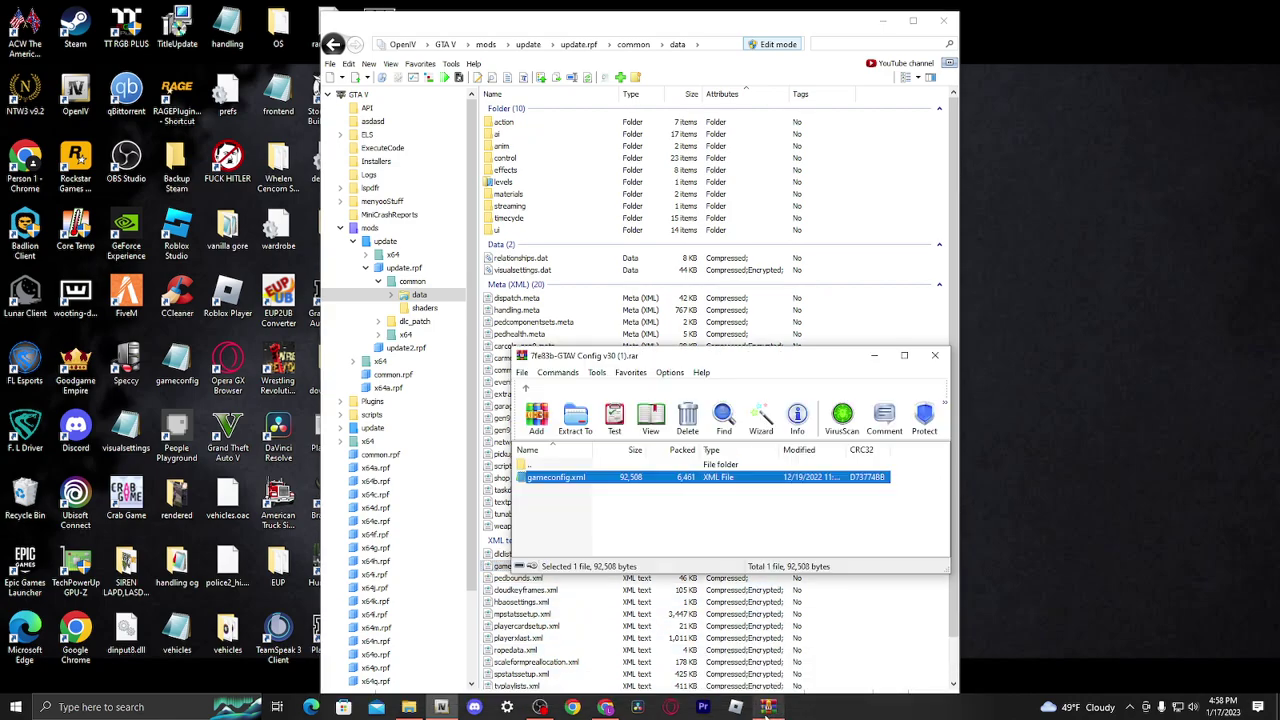
click(823, 657)
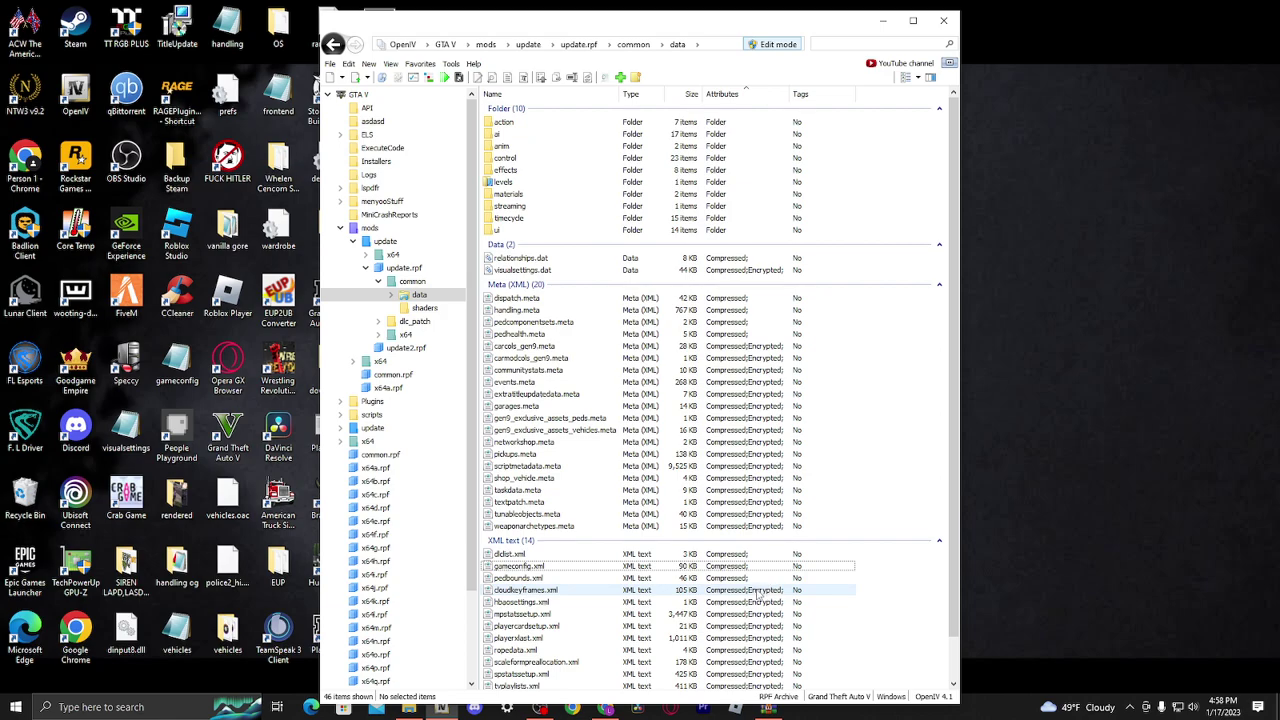
click(757, 590)
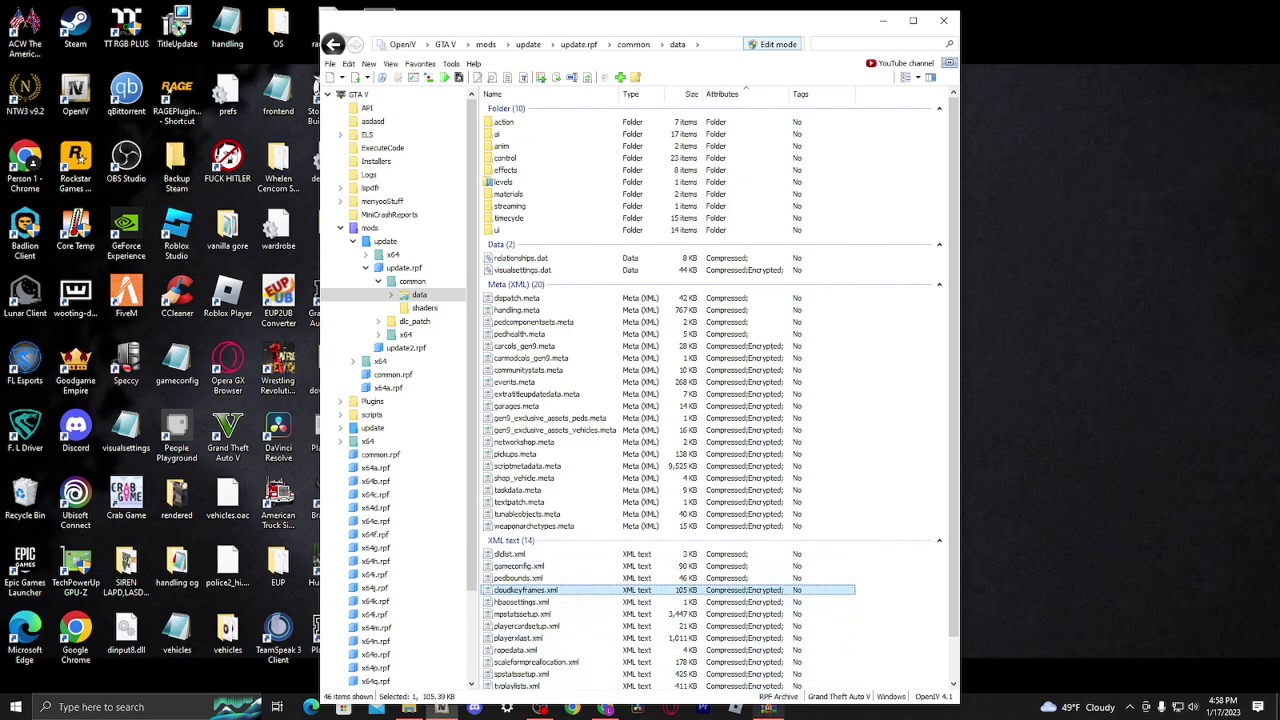
mouse_move(768, 707)
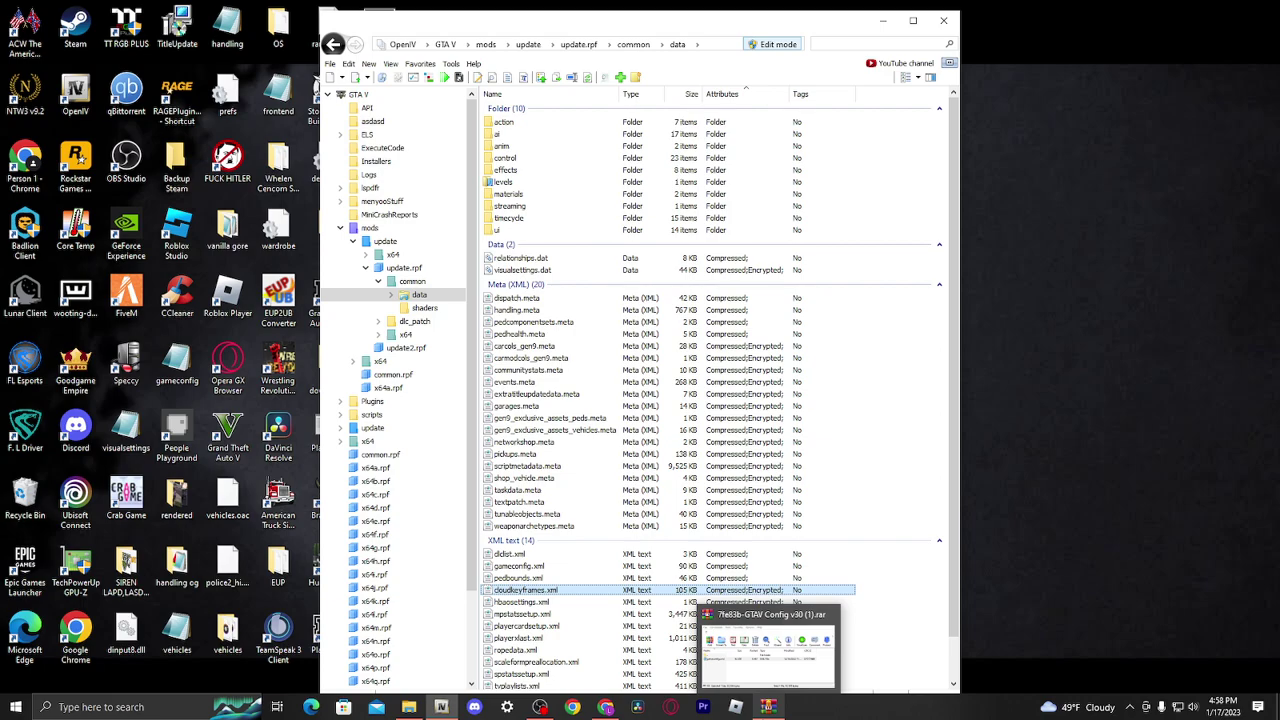
click(768, 650)
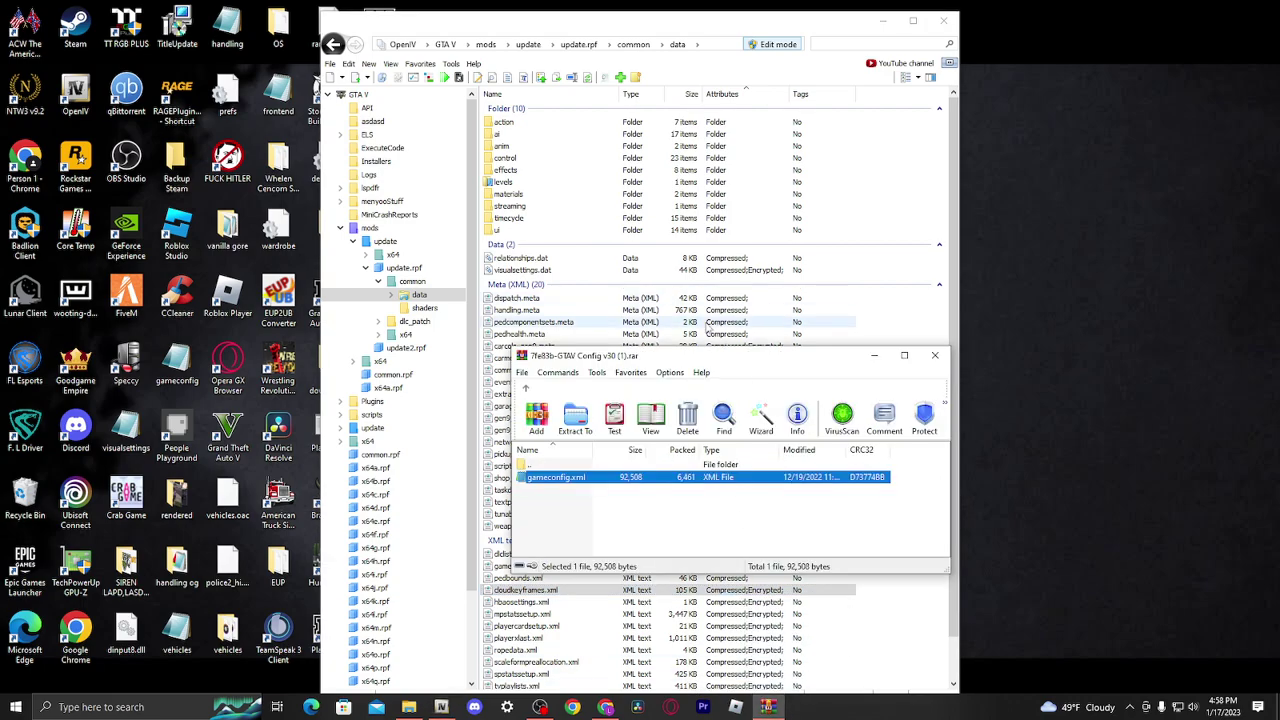
Copy the archive's gameconfig.xml into common\data, read it in the Text viewer, then close the viewer.
drag(597, 481, 858, 306)
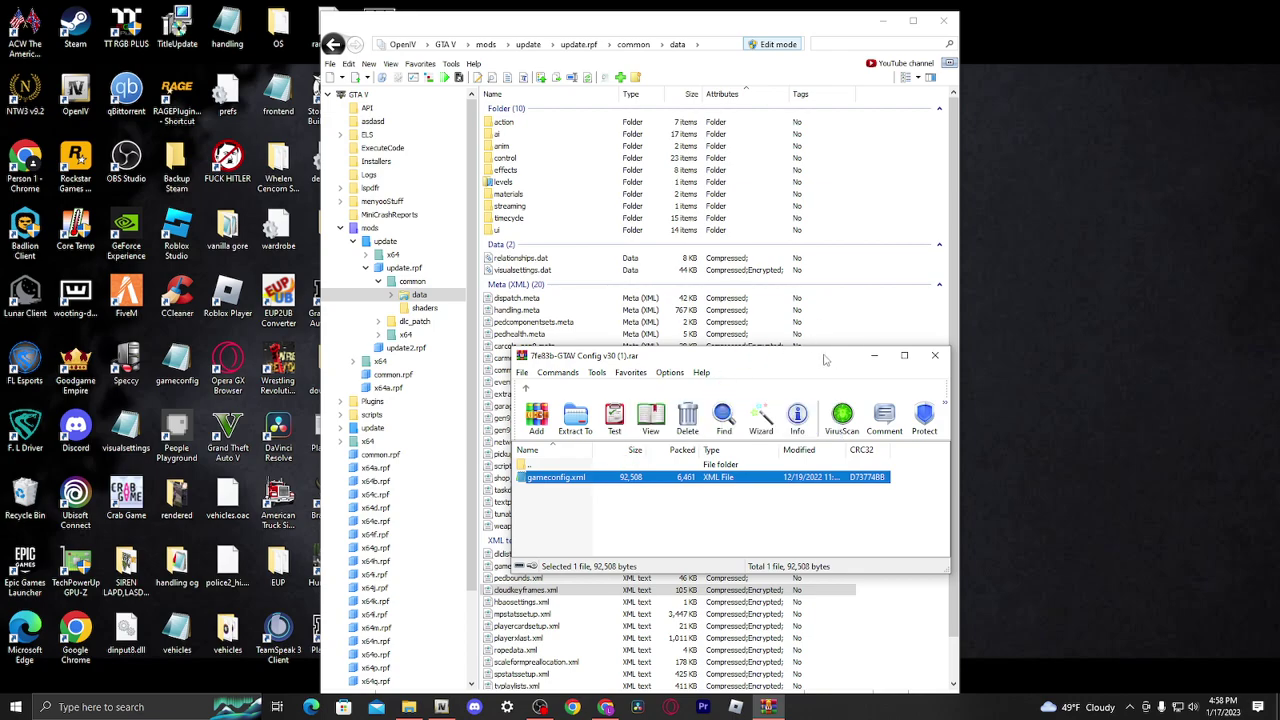
drag(825, 360, 1125, 470)
double_click(518, 566)
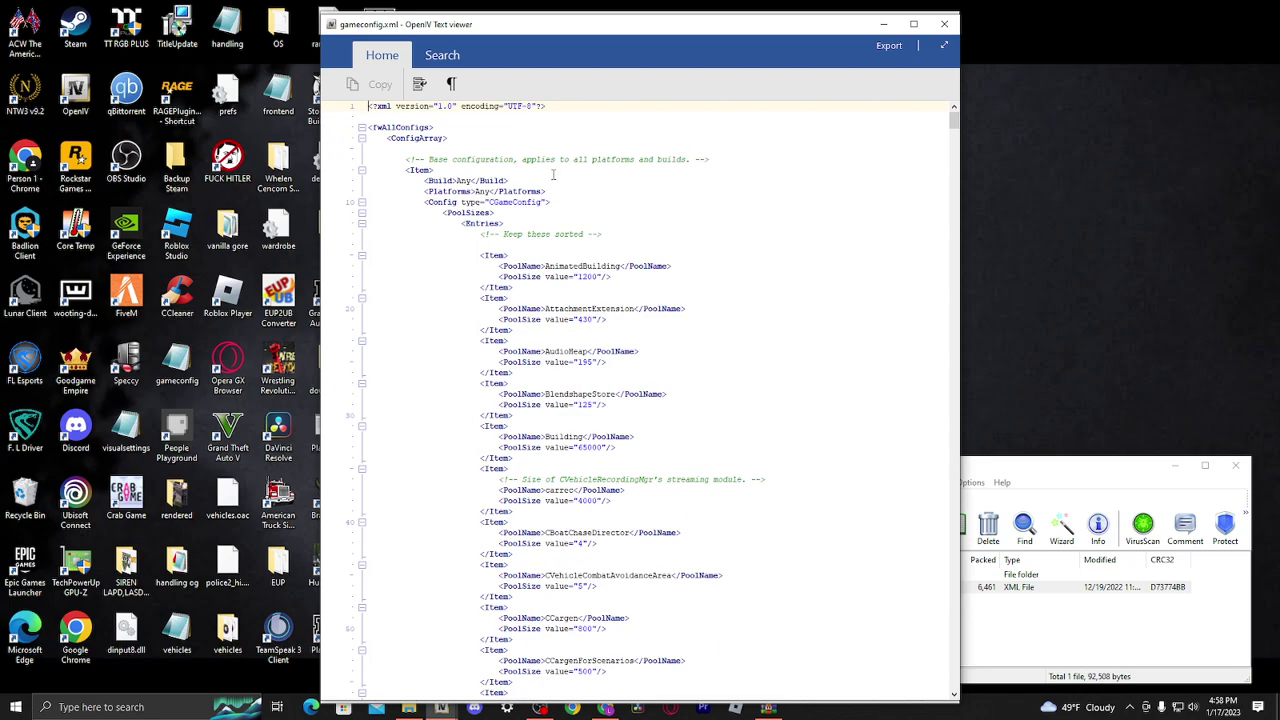
click(1025, 676)
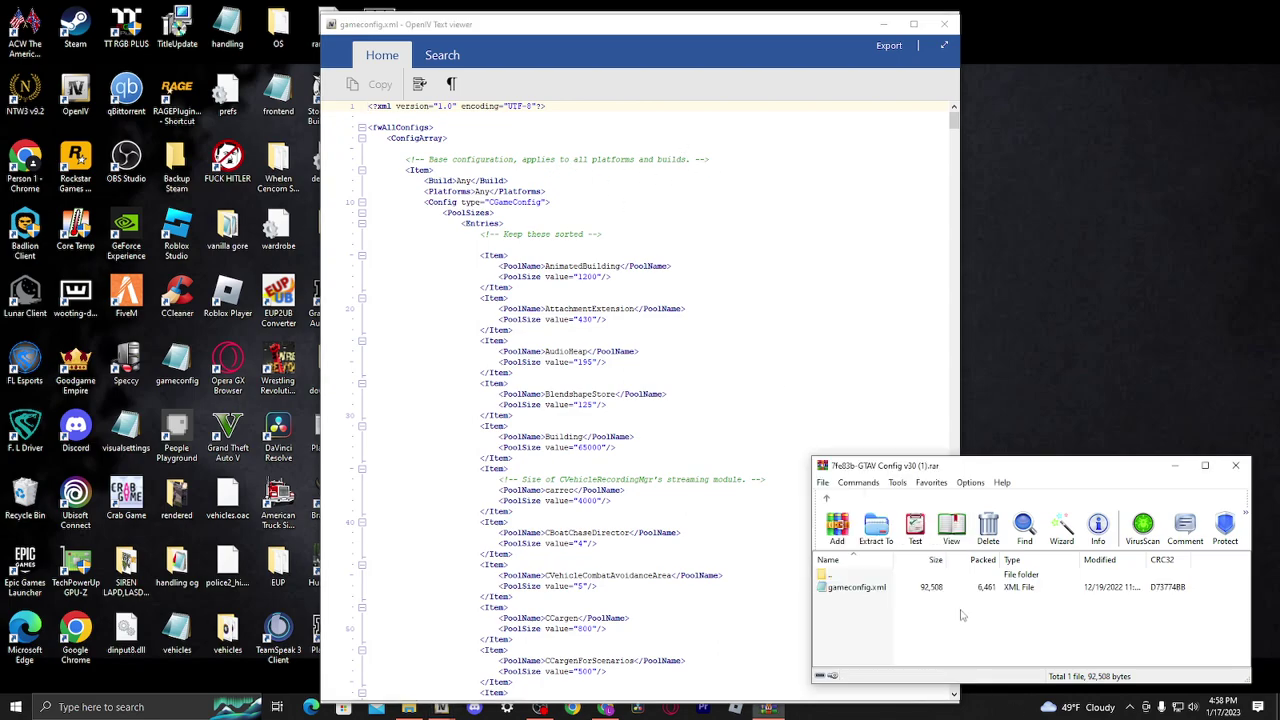
click(828, 500)
click(828, 500)
click(944, 23)
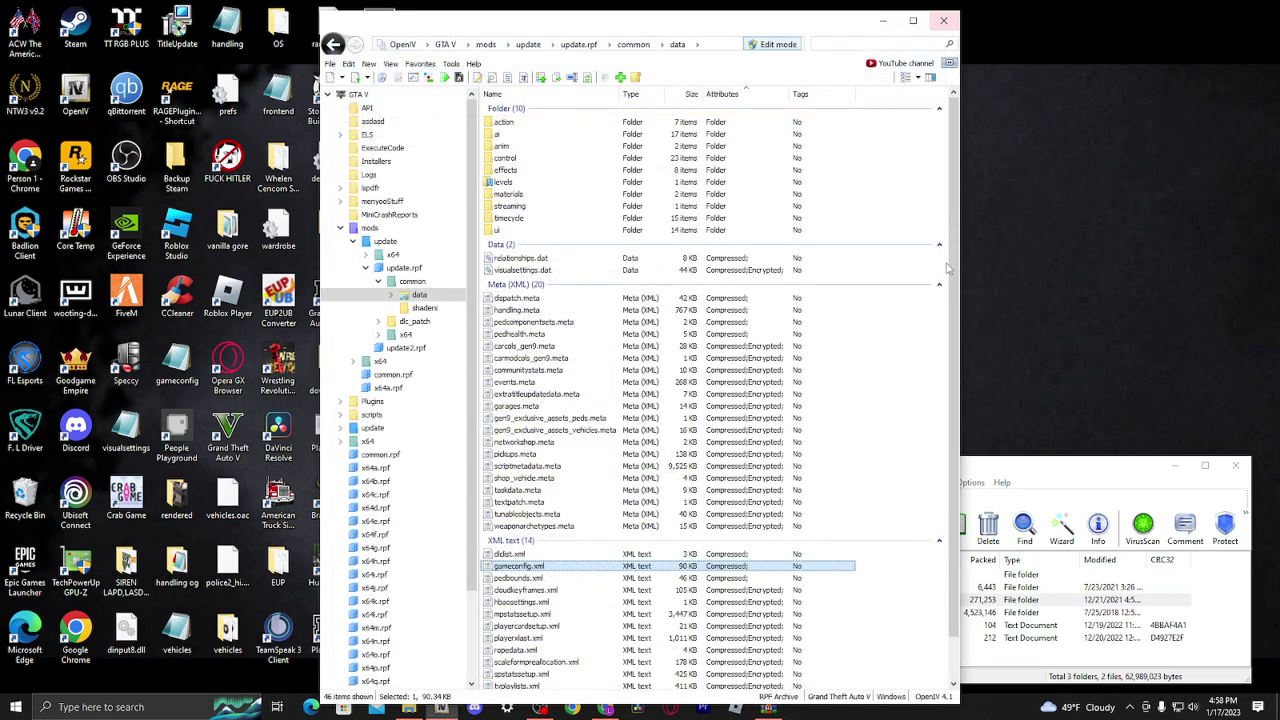
Close the GTAV Config archive window, then close OpenIV.
drag(1022, 471, 713, 471)
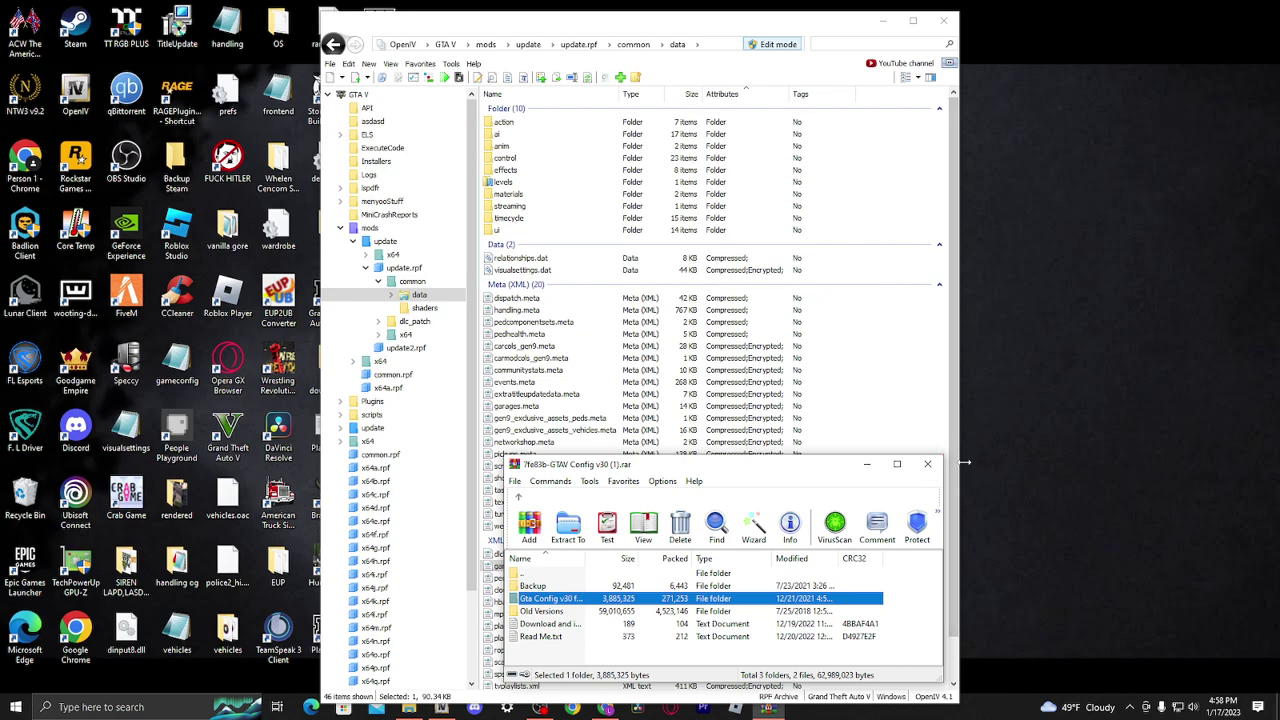
click(927, 465)
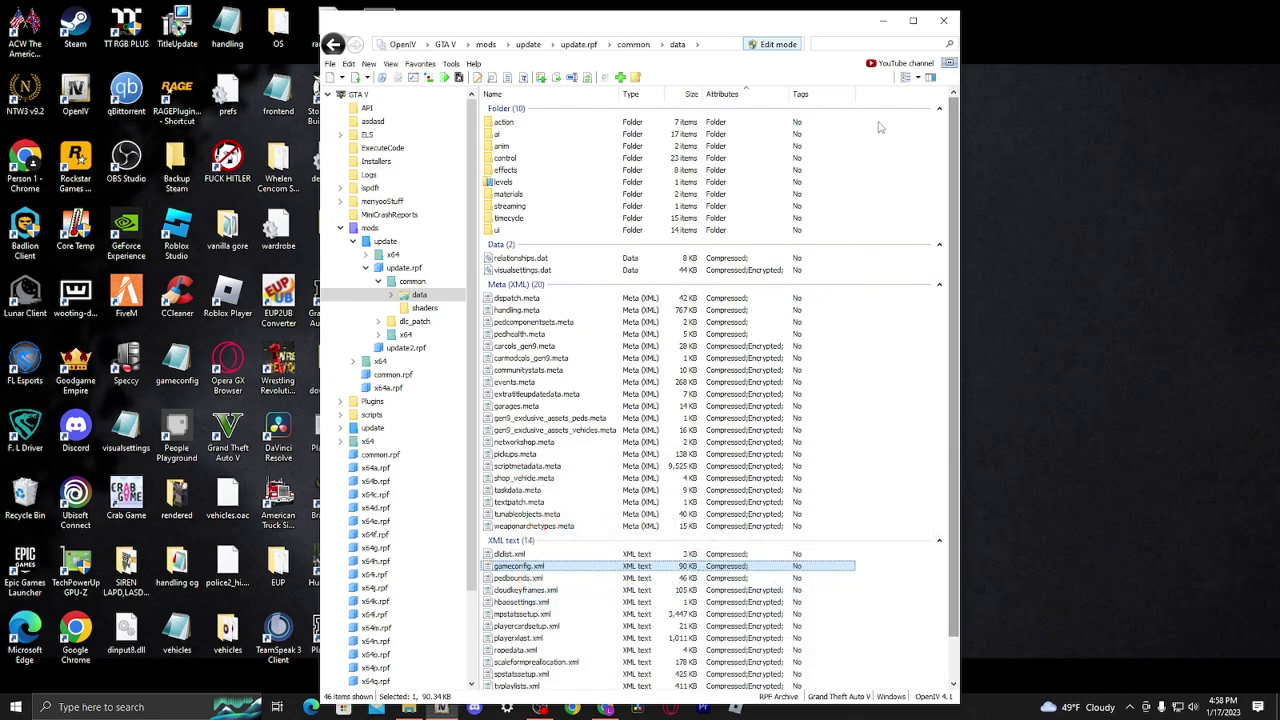
scroll(930, 305, down, 2)
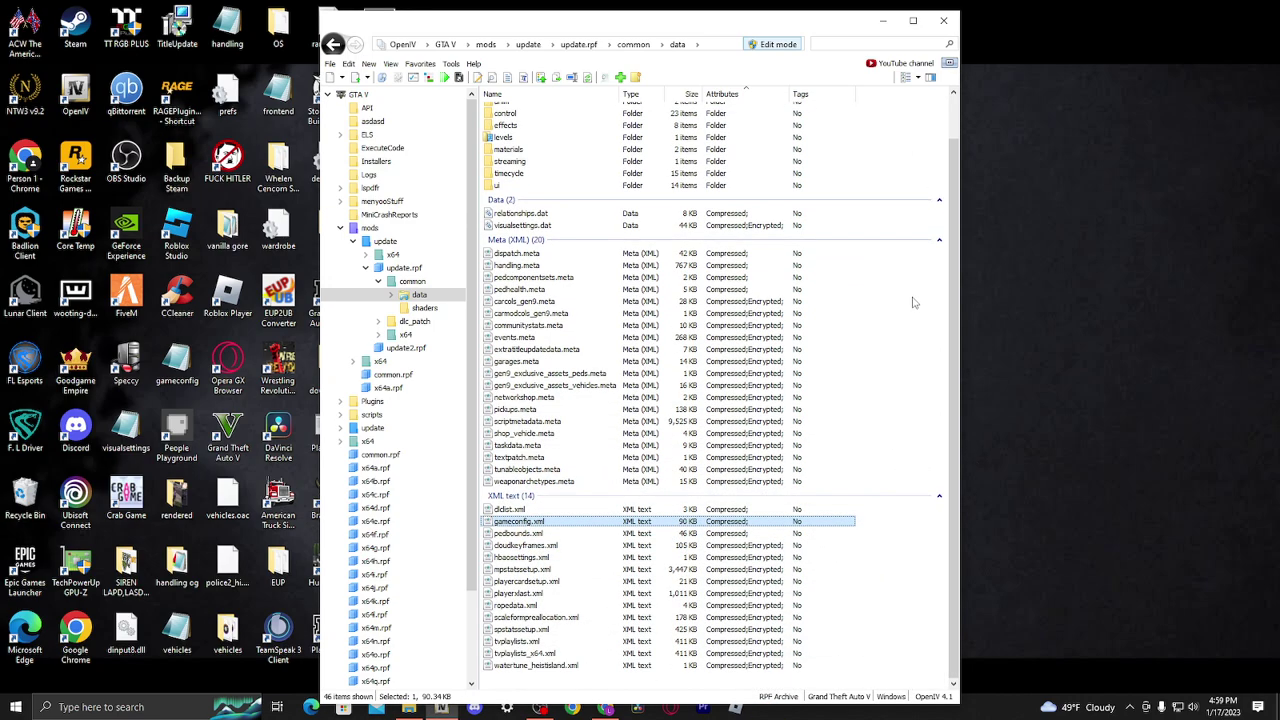
click(952, 19)
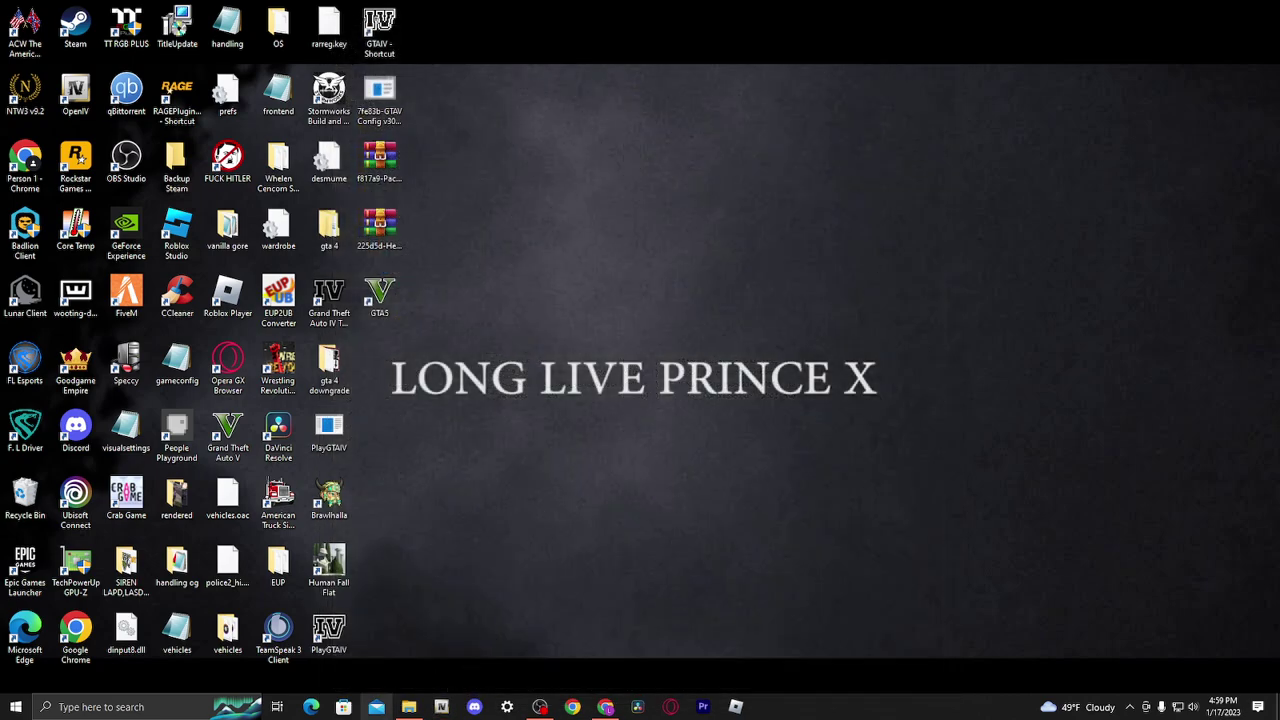
Navigate File Explorer to C:\Program Files (x86)\Steam\steamapps\common\Grand Theft Auto V.
click(409, 707)
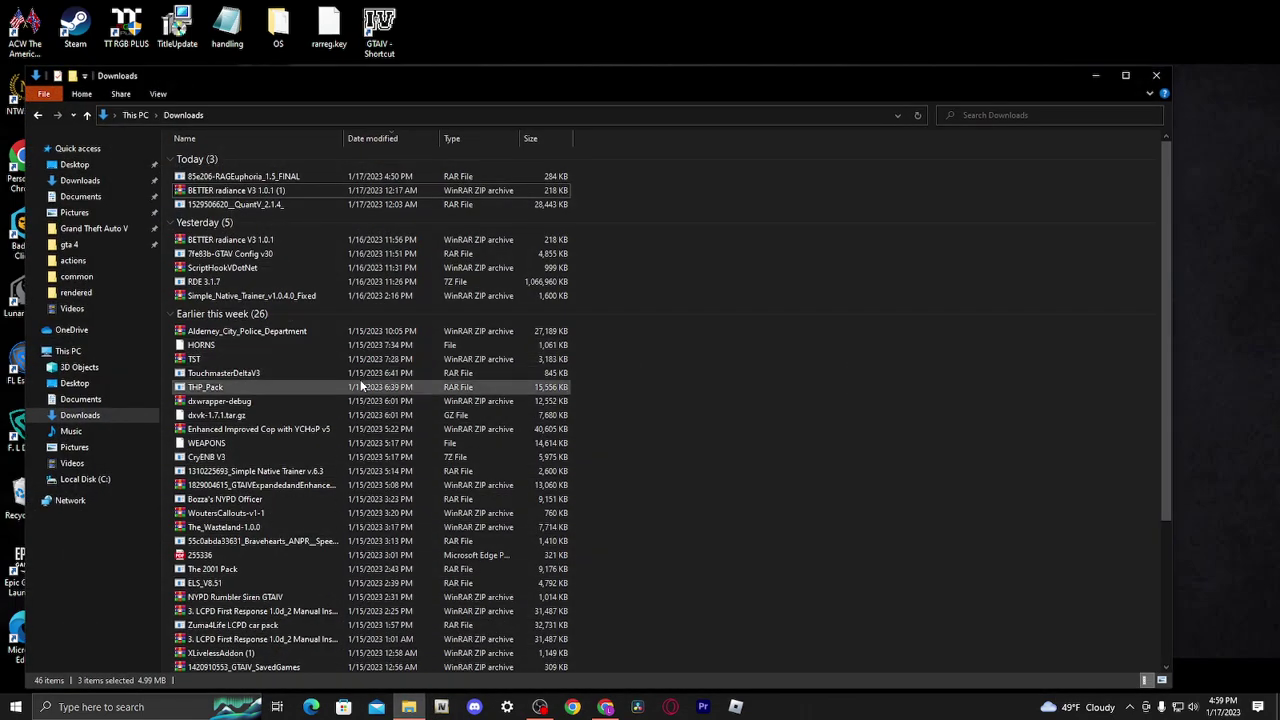
mouse_move(409, 707)
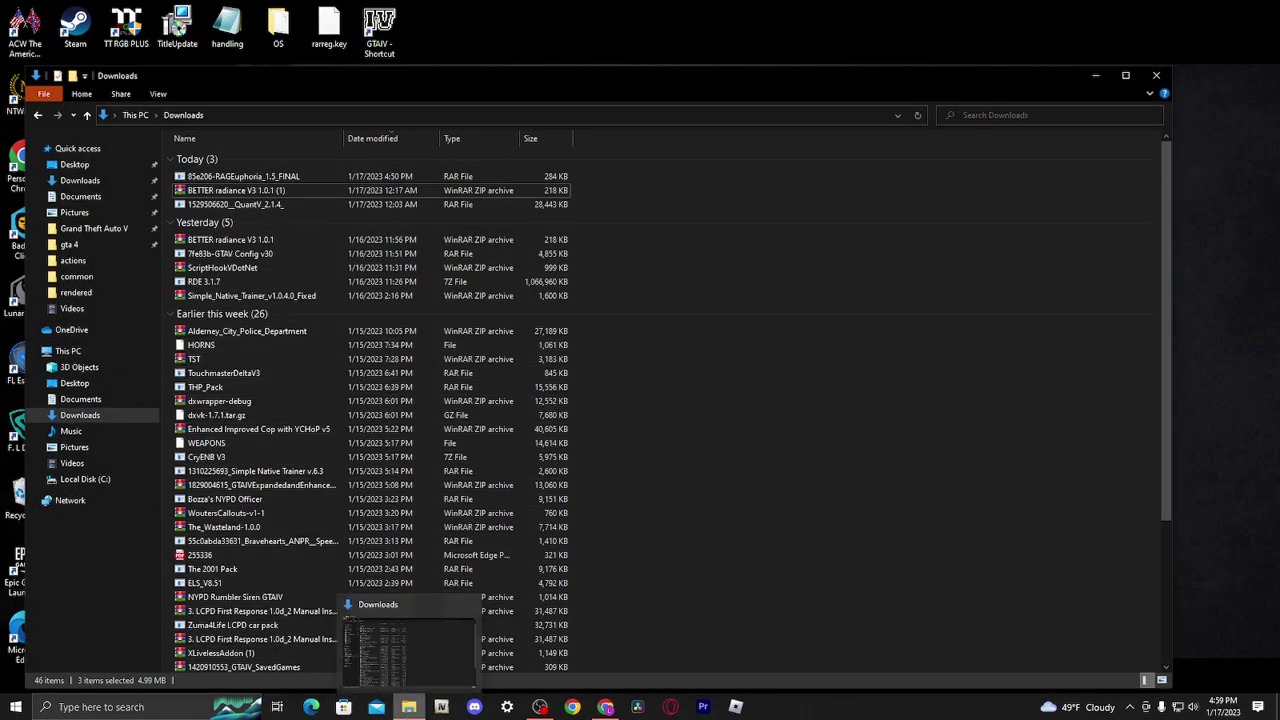
click(70, 352)
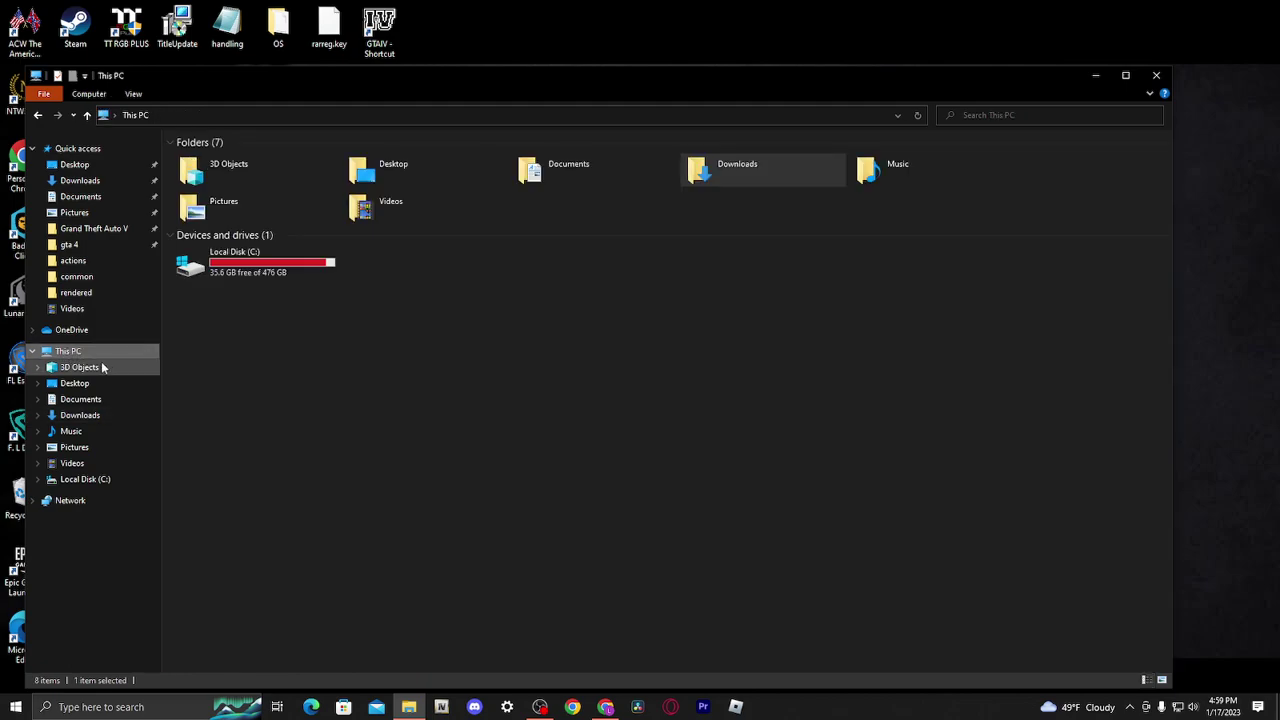
double_click(240, 271)
double_click(263, 199)
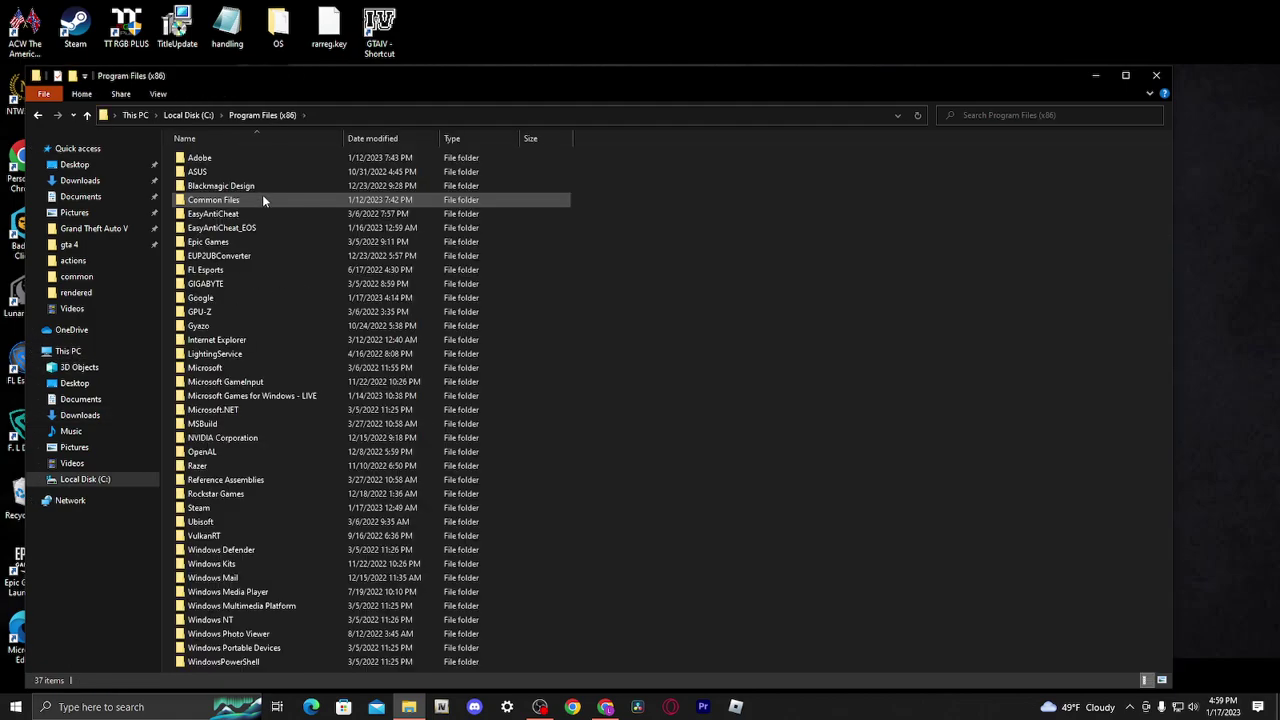
double_click(221, 512)
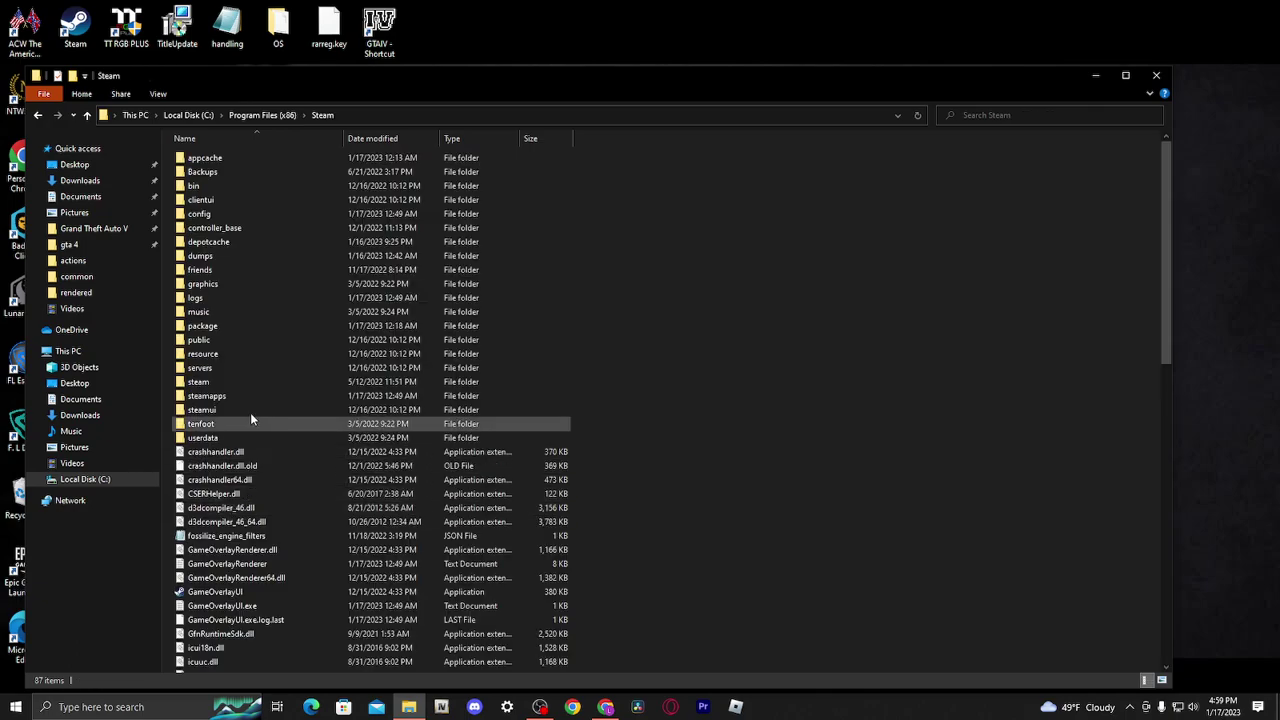
double_click(228, 396)
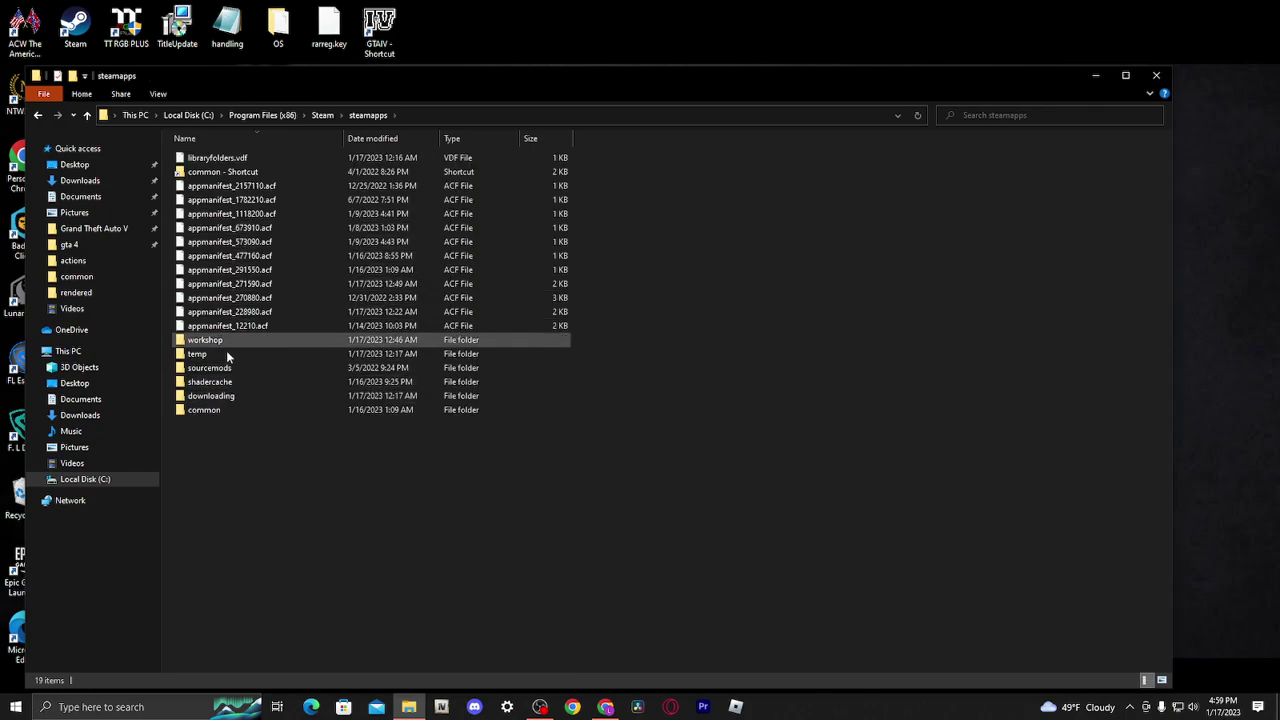
double_click(222, 411)
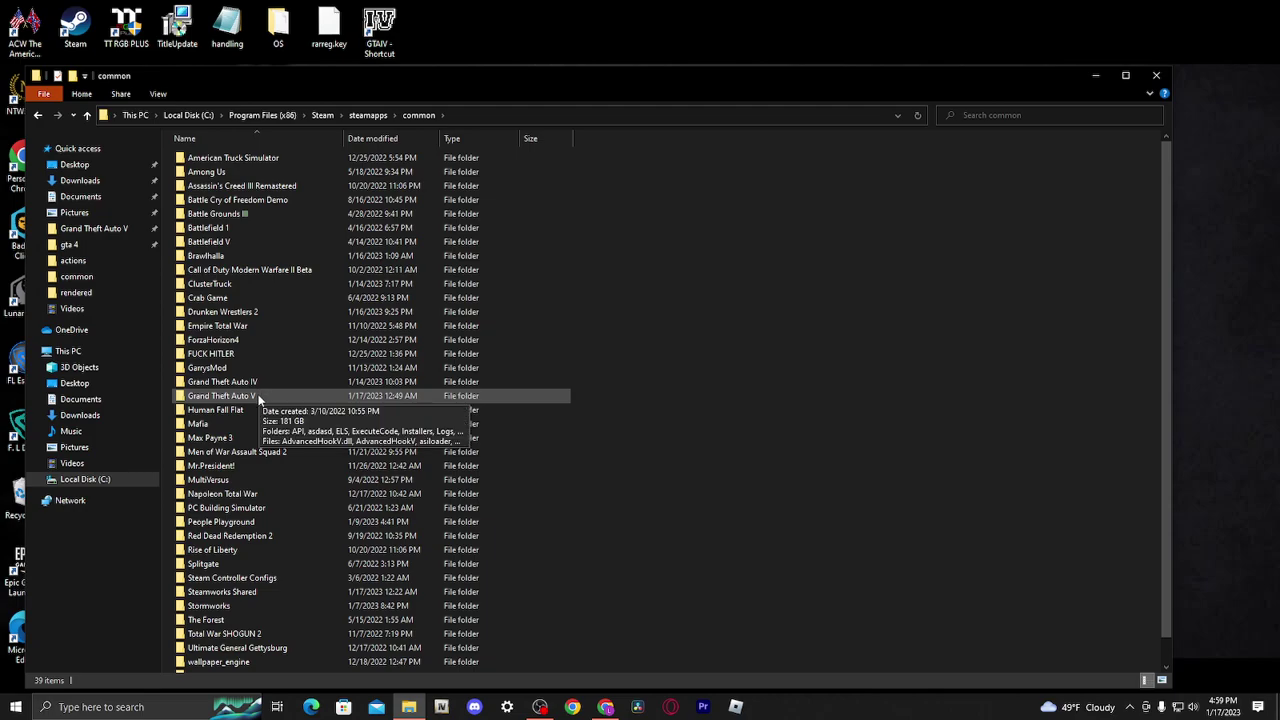
double_click(222, 396)
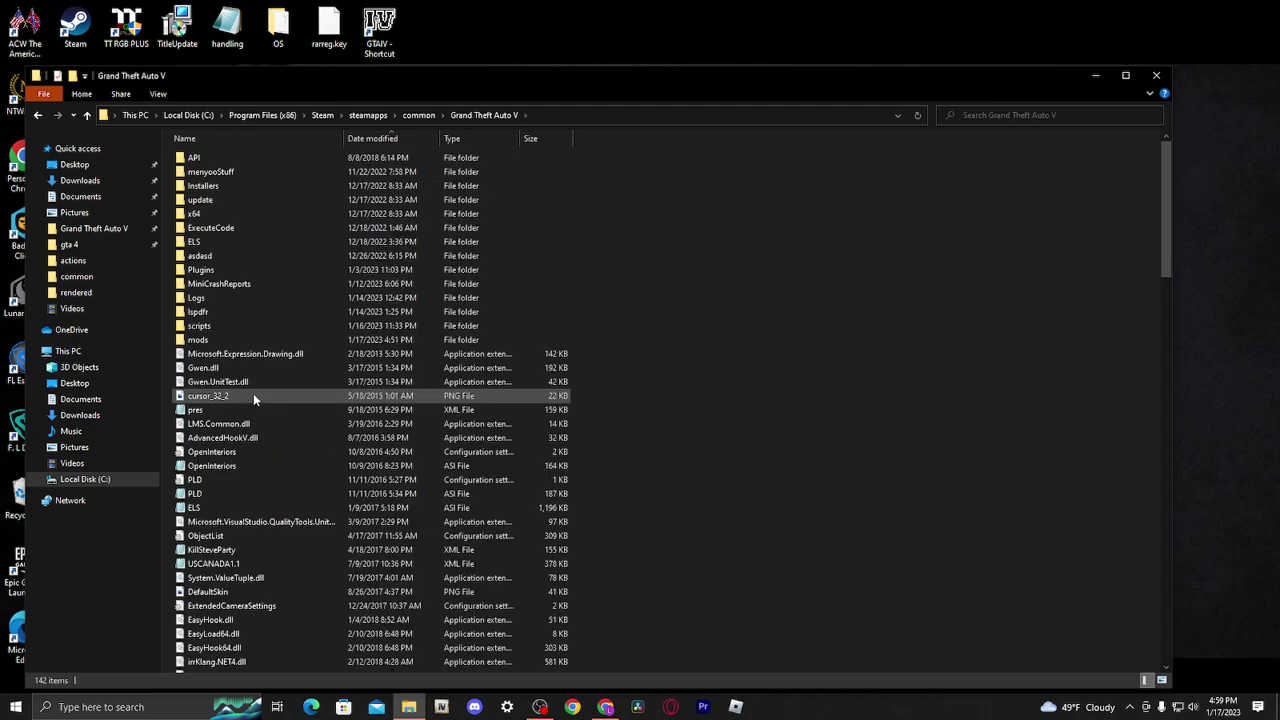
Scroll through the Grand Theft Auto V folder's 142 items and back to the top.
scroll(246, 385, down, 9)
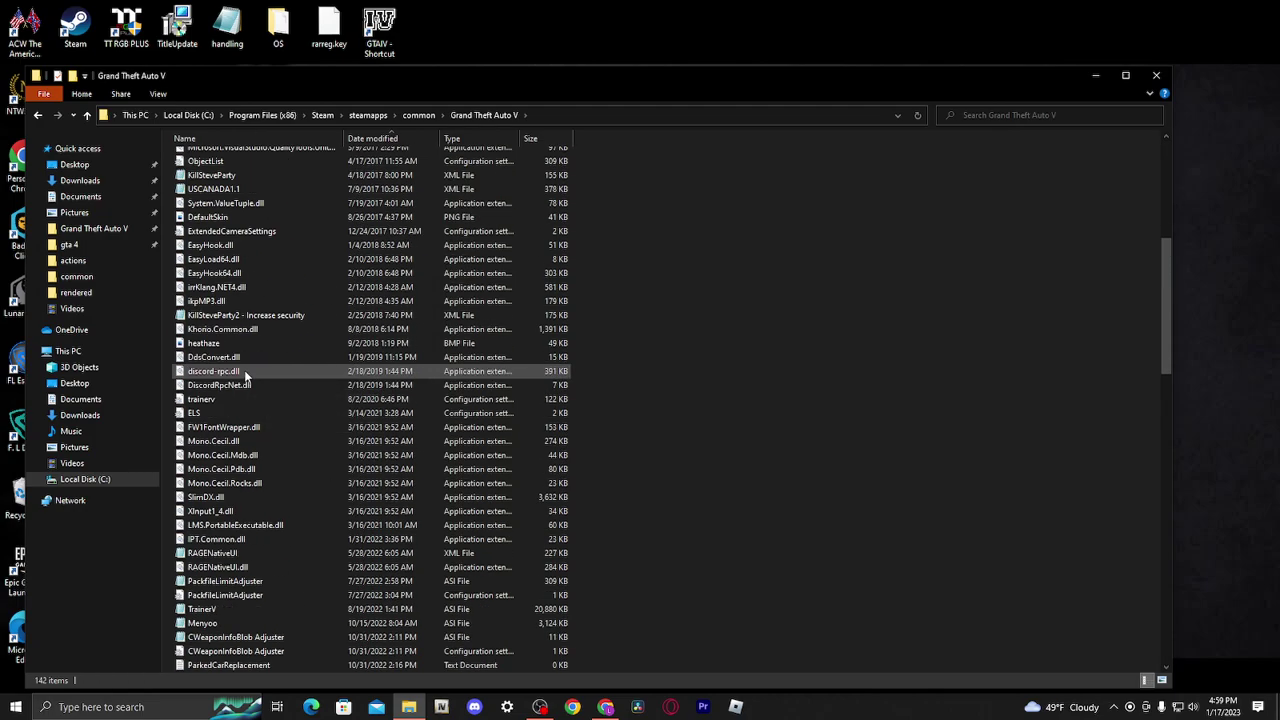
scroll(246, 374, down, 20)
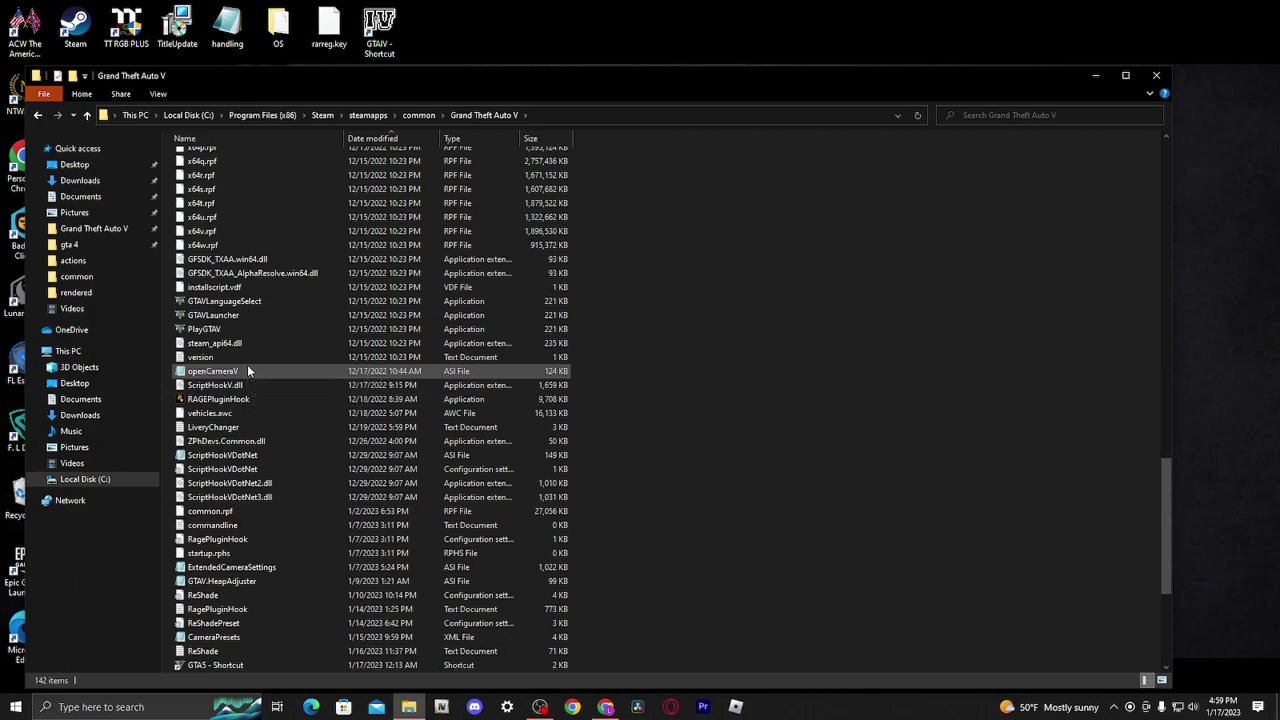
scroll(248, 368, up, 11)
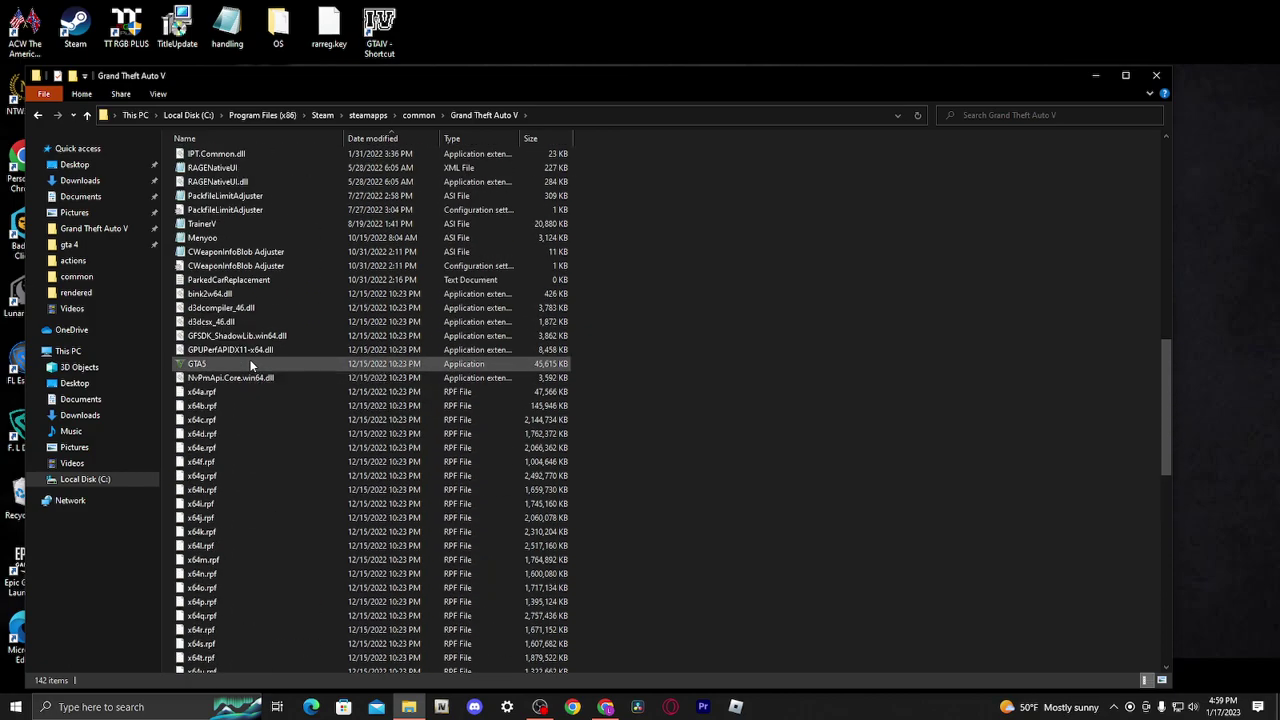
scroll(250, 366, down, 2)
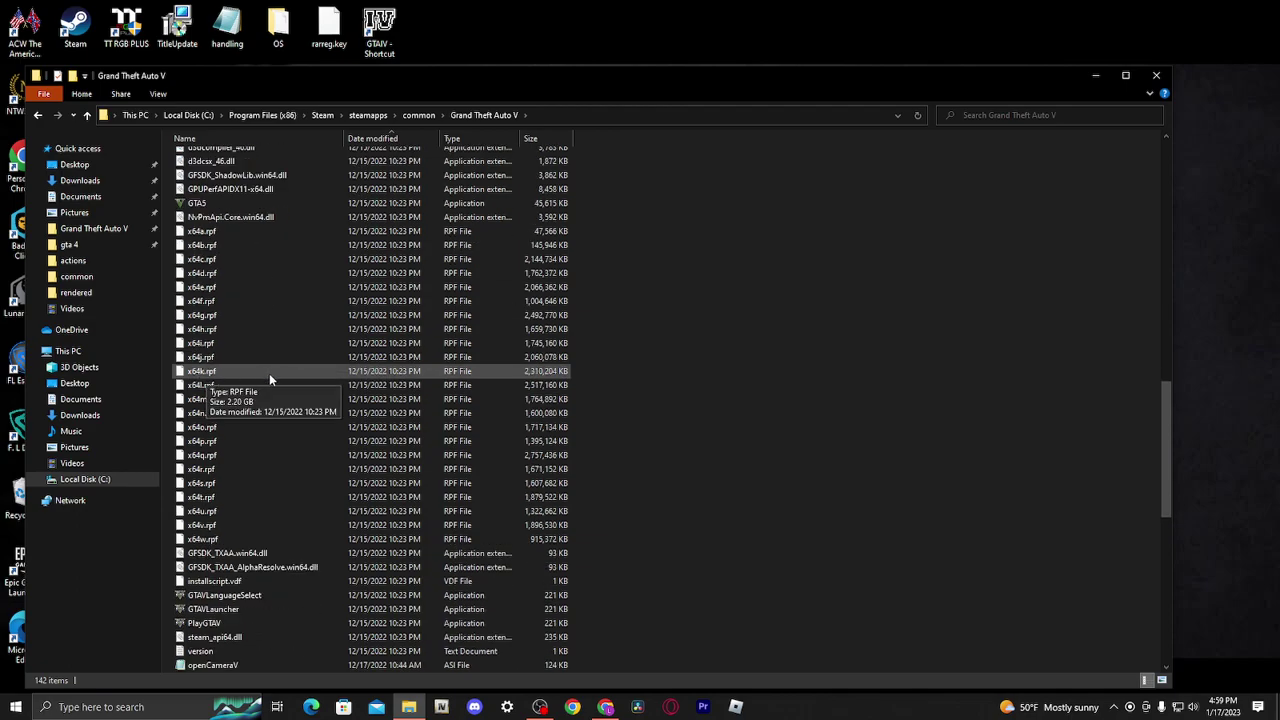
scroll(255, 307, up, 20)
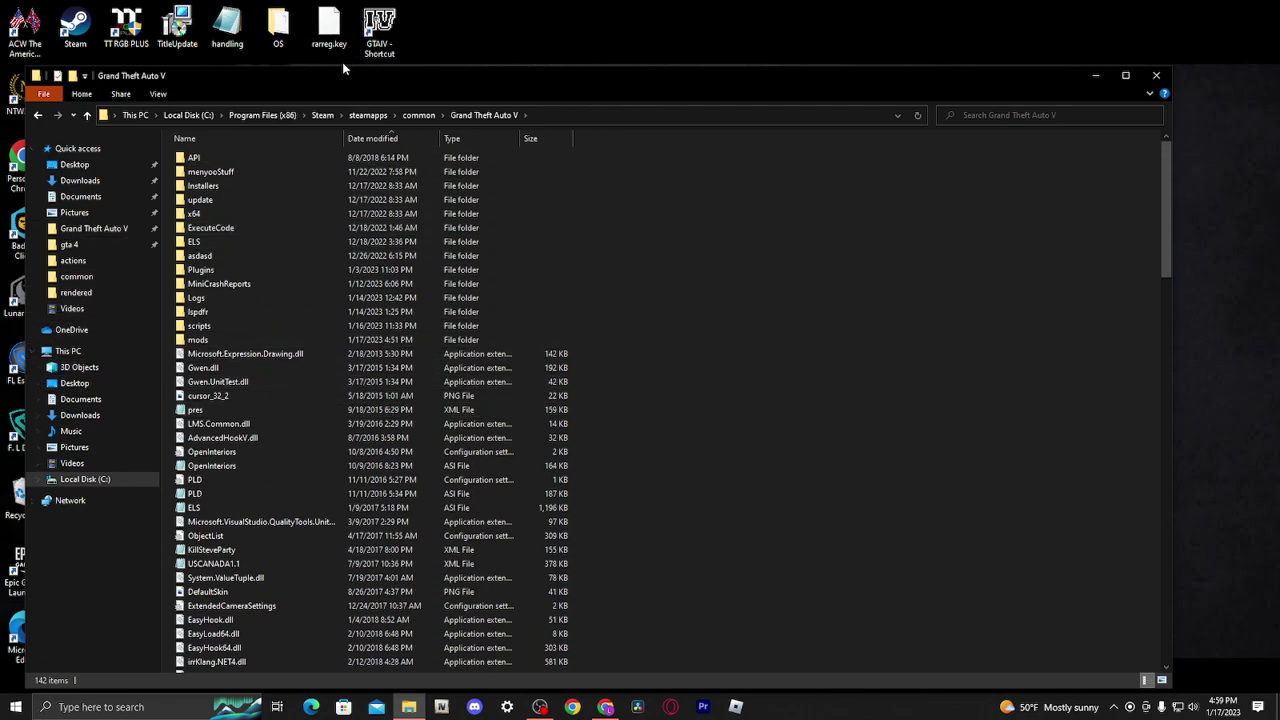
Delete the GTAV Config archive from the desktop.
drag(340, 83, 474, 240)
right_click(387, 113)
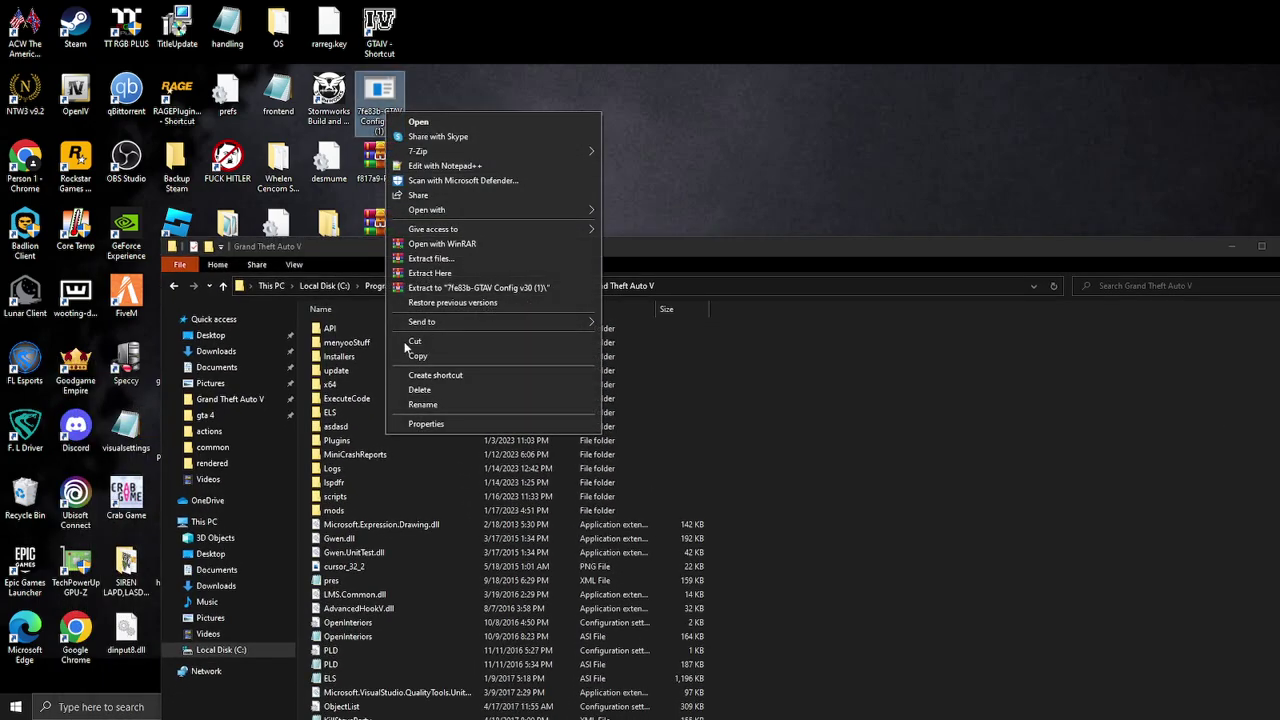
click(427, 390)
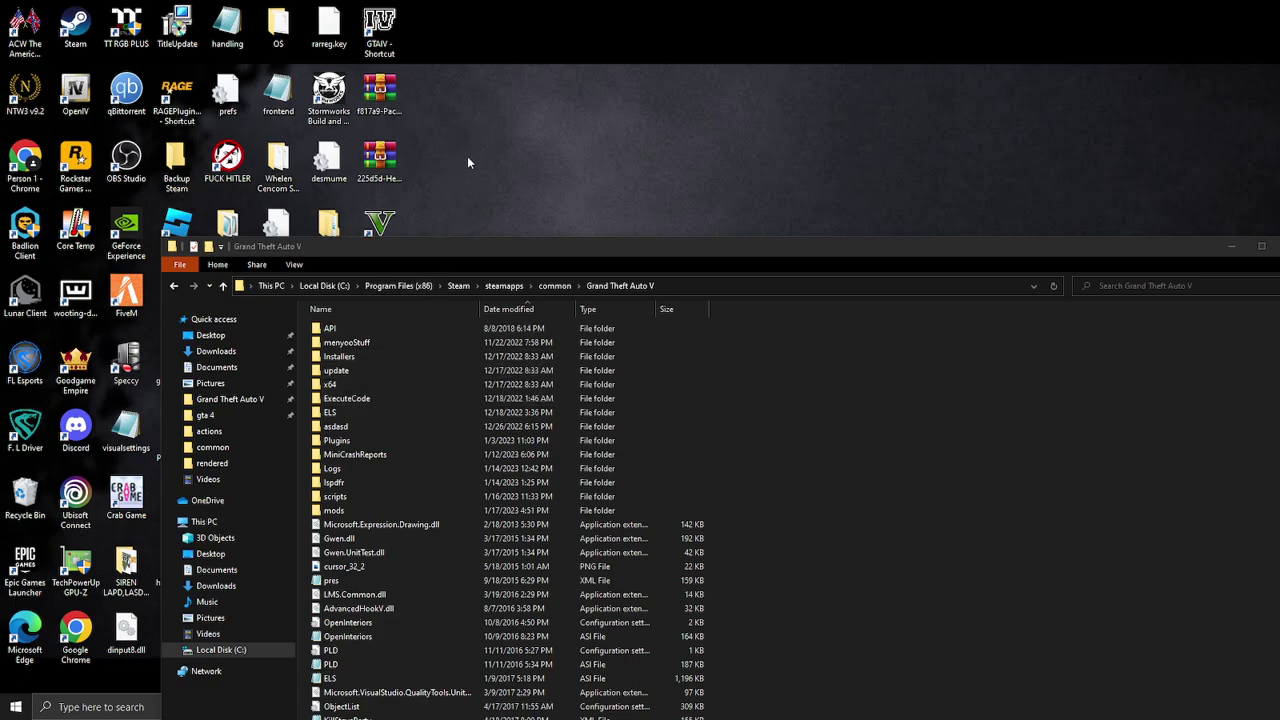
Open the PackfileLimitAdjuster archive, dismissing the desktop archives' context menus without running anything.
double_click(380, 118)
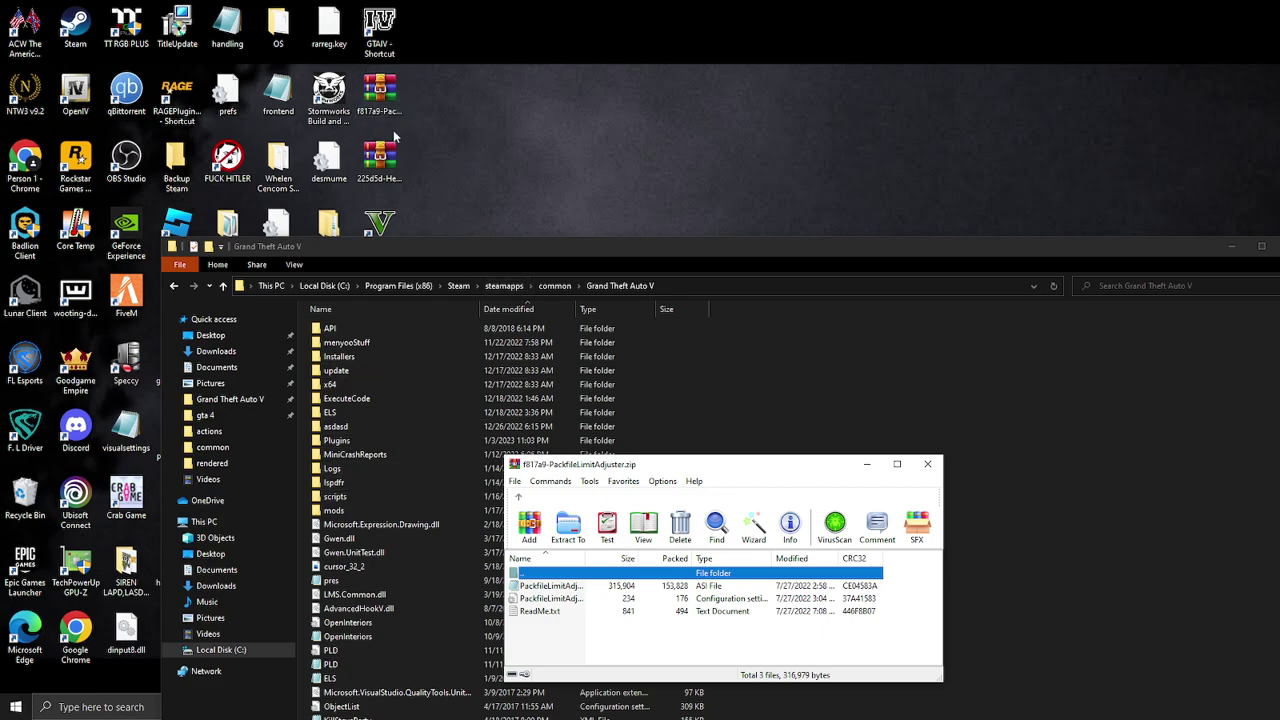
click(444, 168)
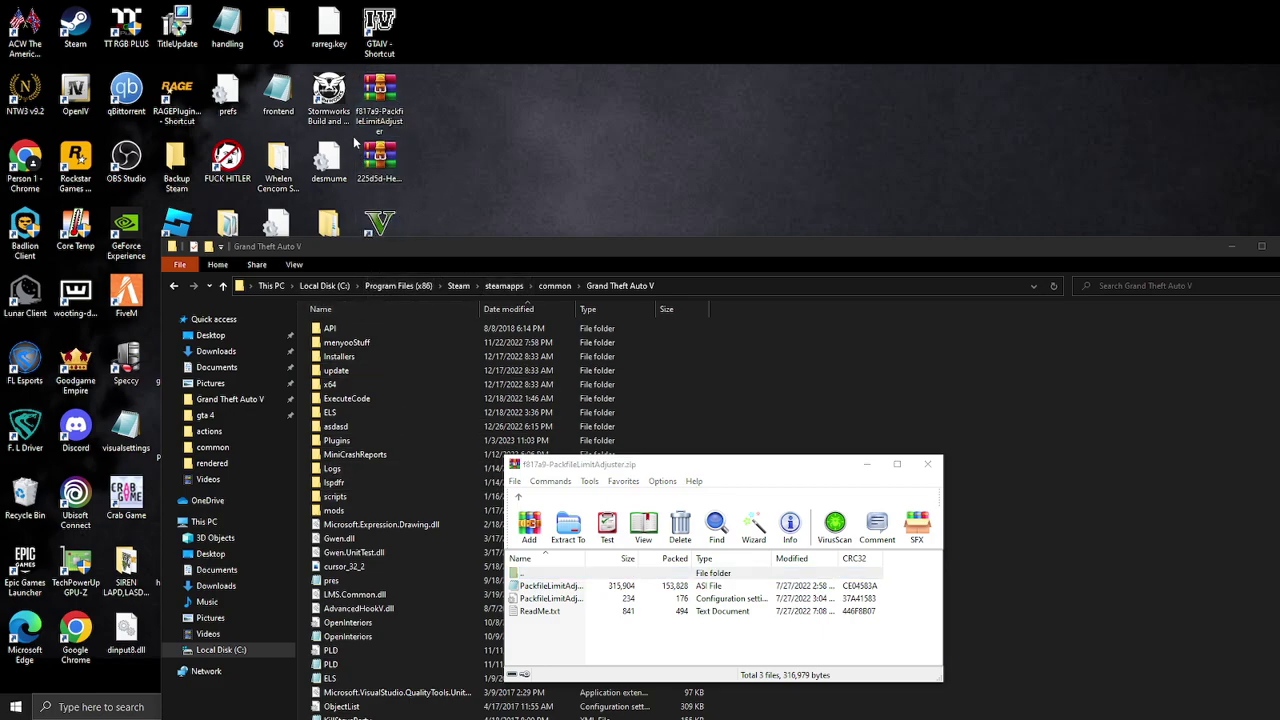
right_click(379, 161)
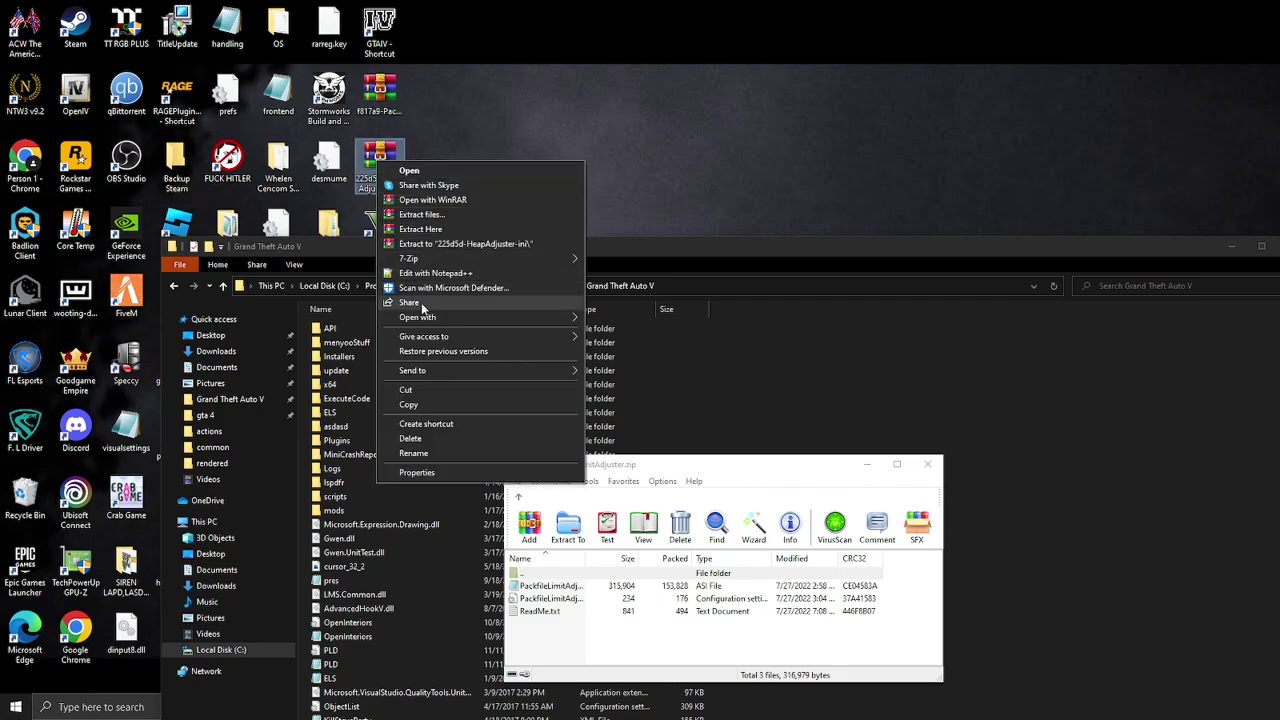
click(655, 175)
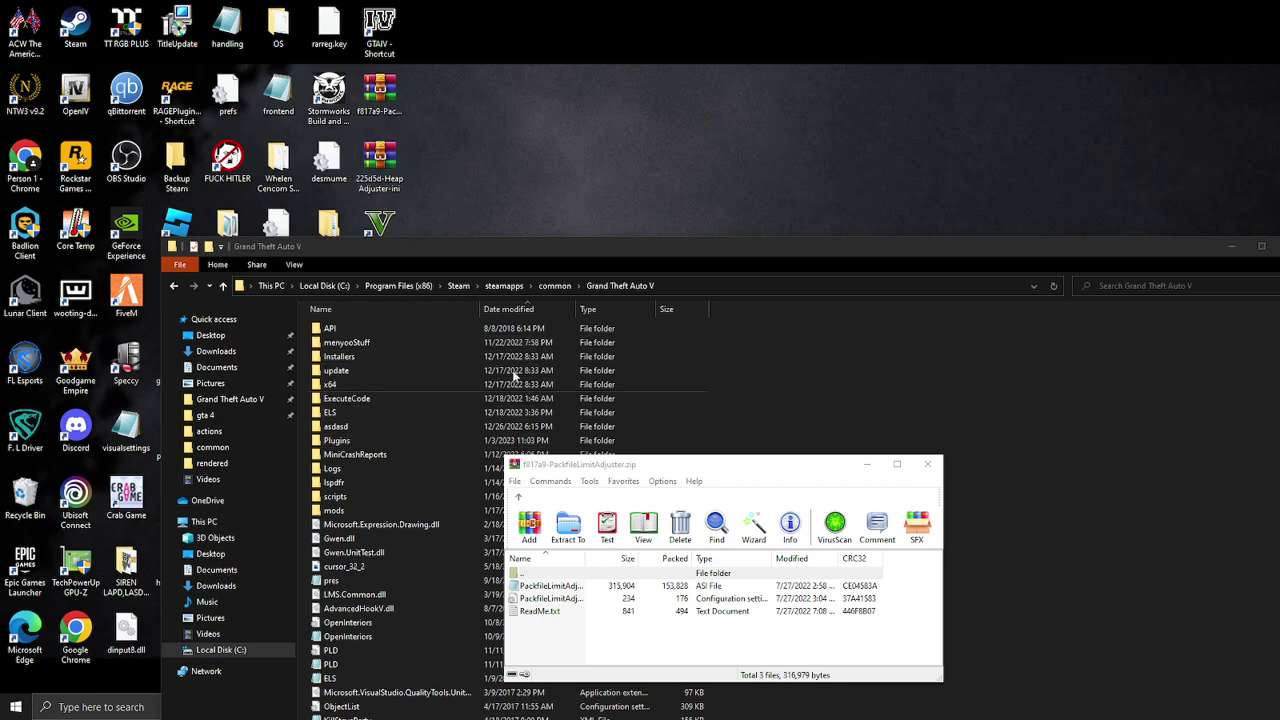
right_click(386, 112)
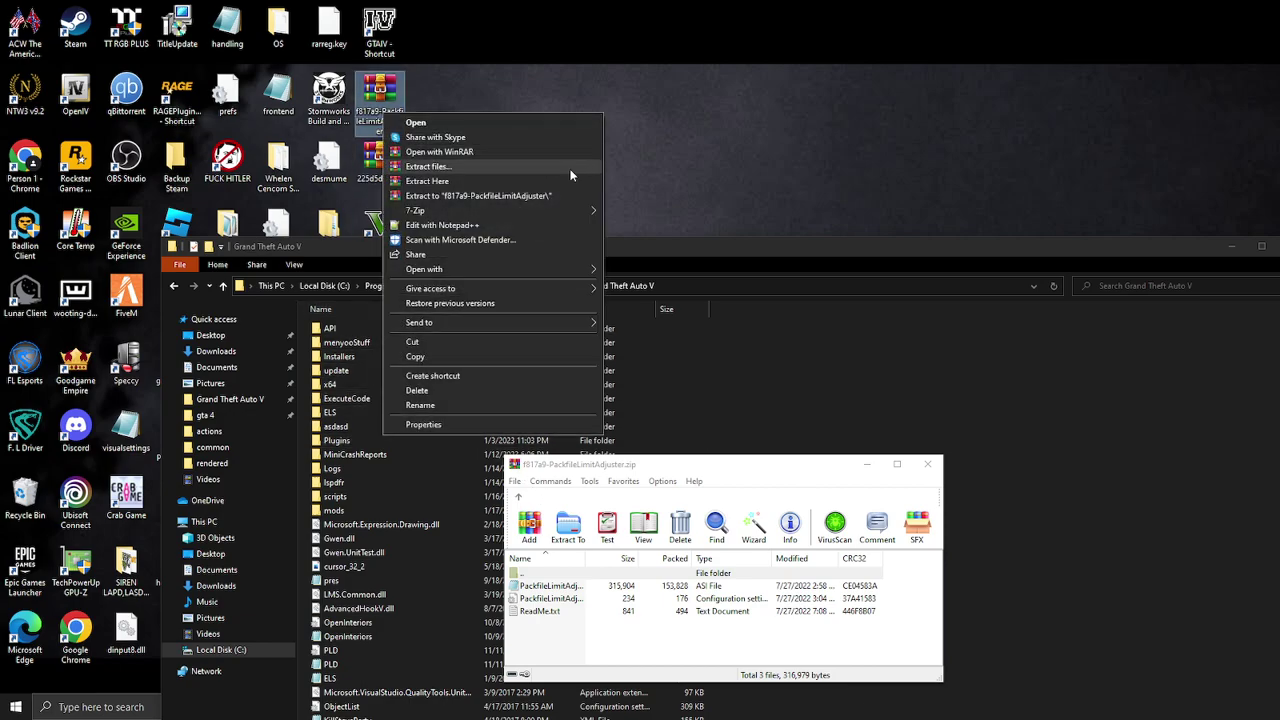
click(628, 180)
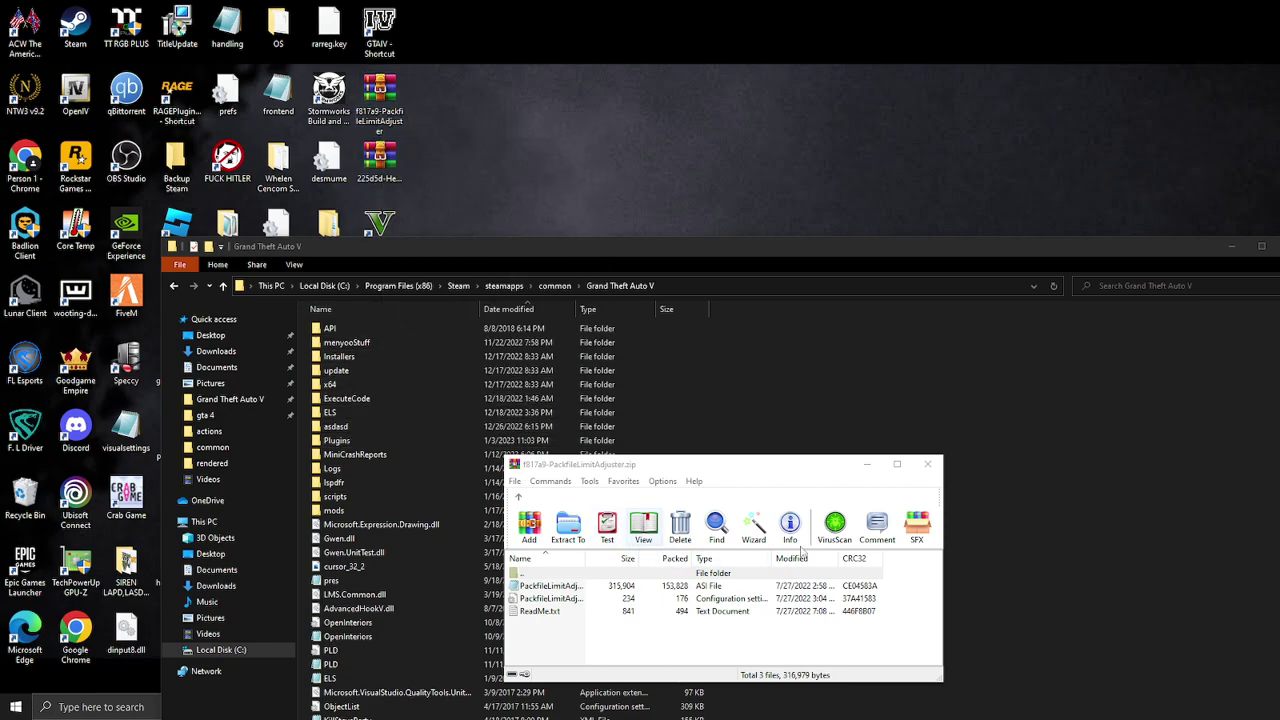
Copy both PackfileLimitAdjuster files into the Grand Theft Auto V folder, replacing the existing ones.
click(900, 595)
click(896, 598)
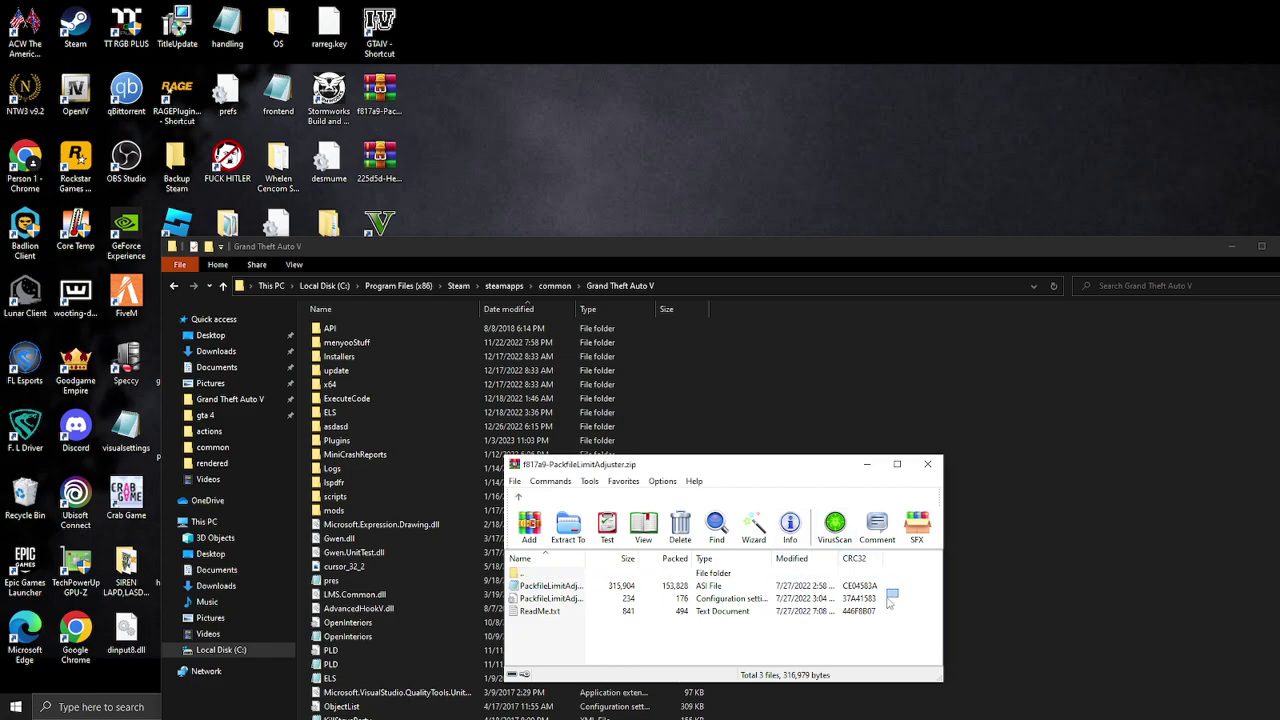
drag(889, 600, 877, 604)
drag(597, 570, 770, 402)
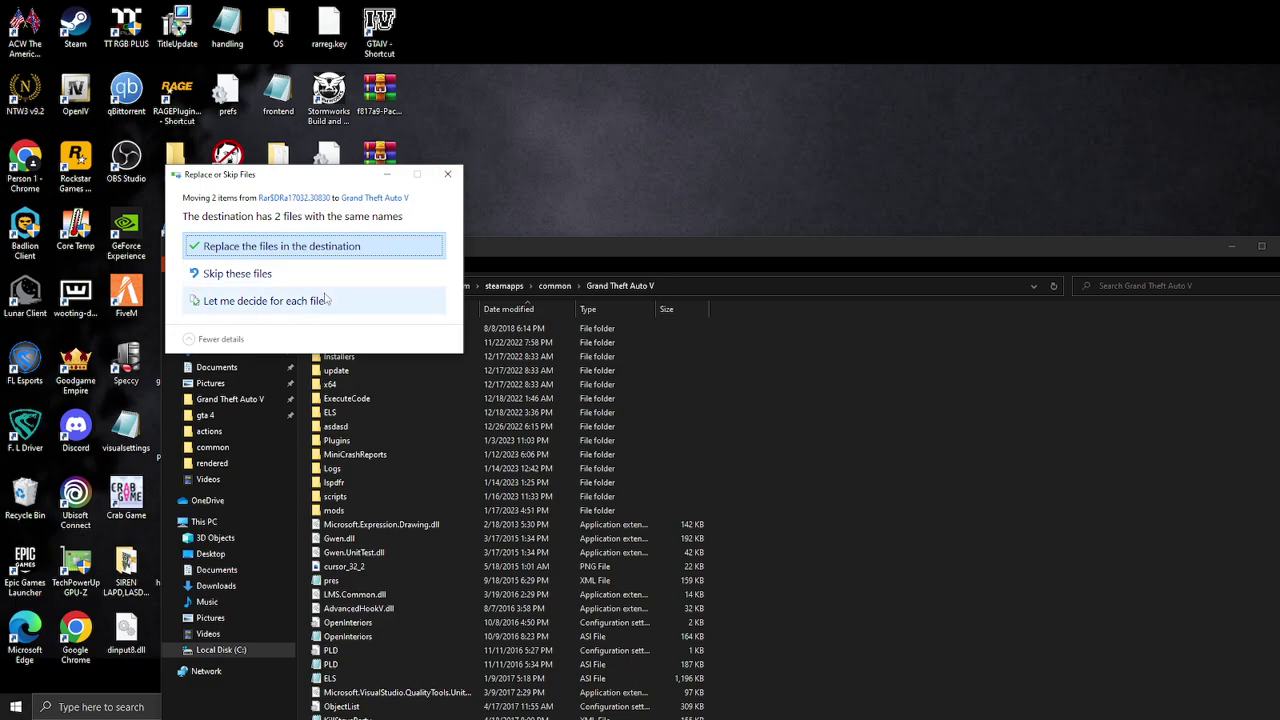
click(449, 177)
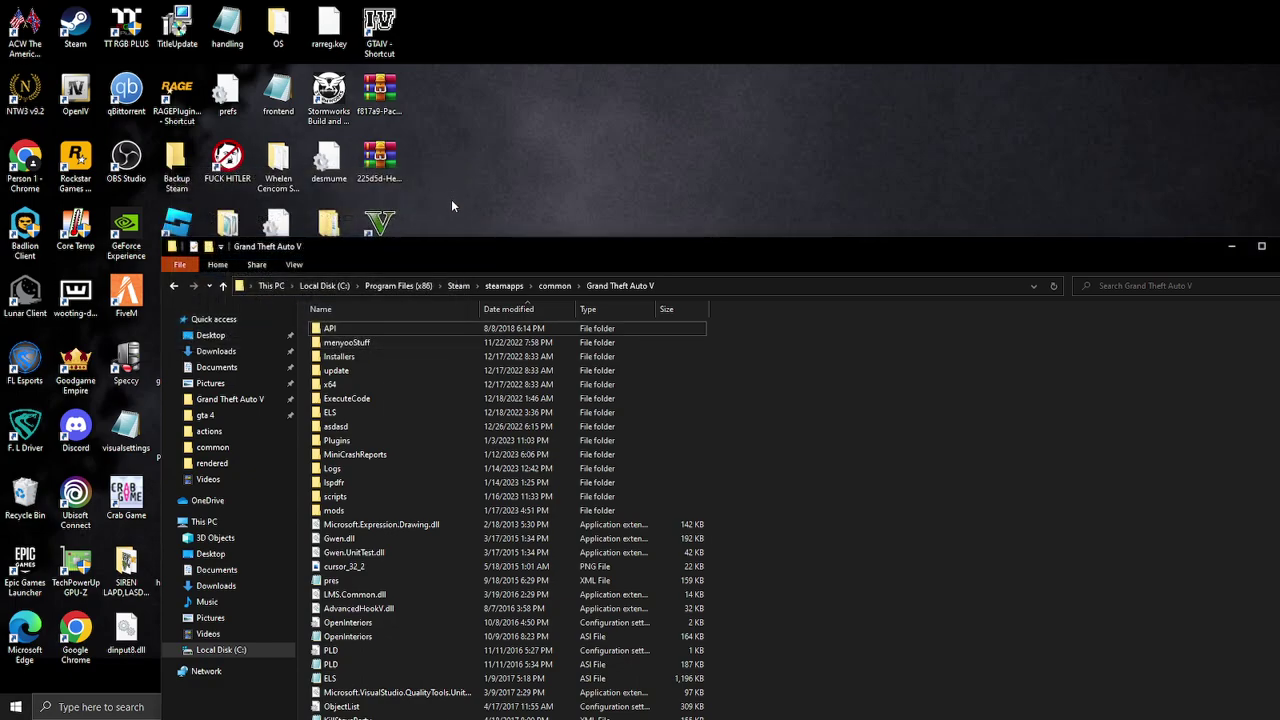
scroll(523, 441, down, 15)
scroll(523, 441, down, 8)
click(610, 236)
key(super)
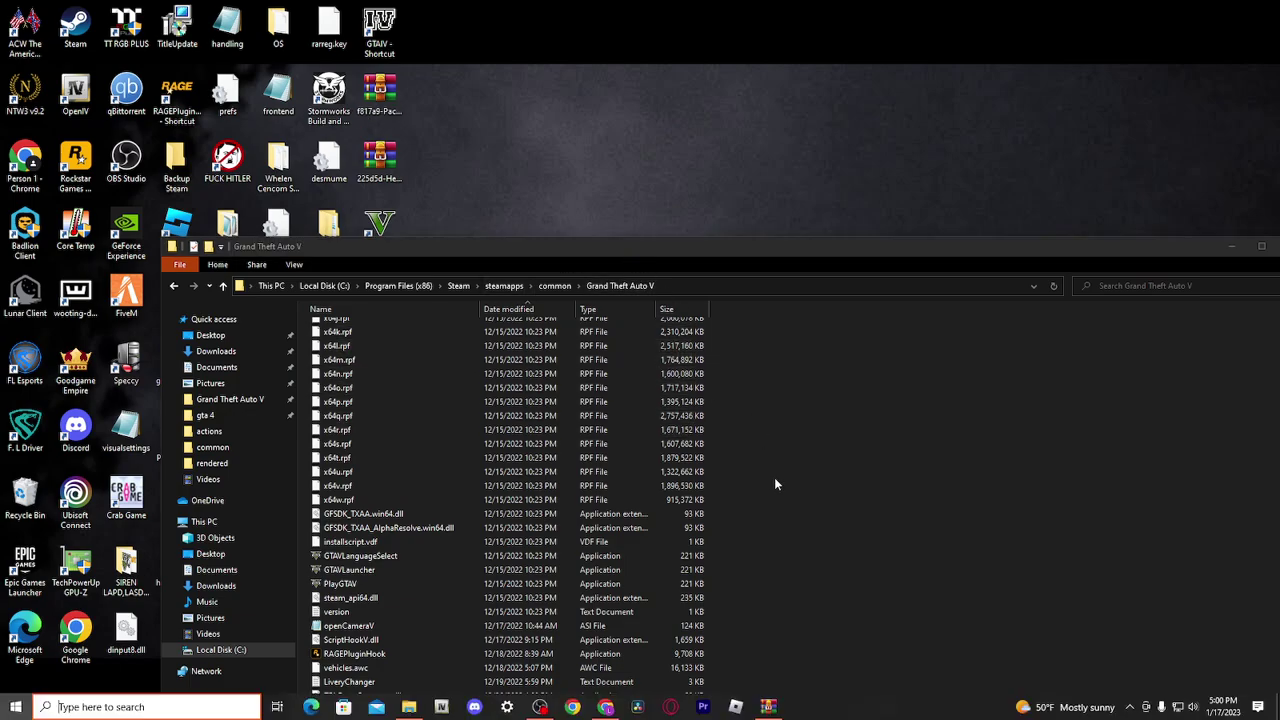
Delete the PackfileLimitAdjuster archive from the desktop and close its WinRAR window.
right_click(381, 109)
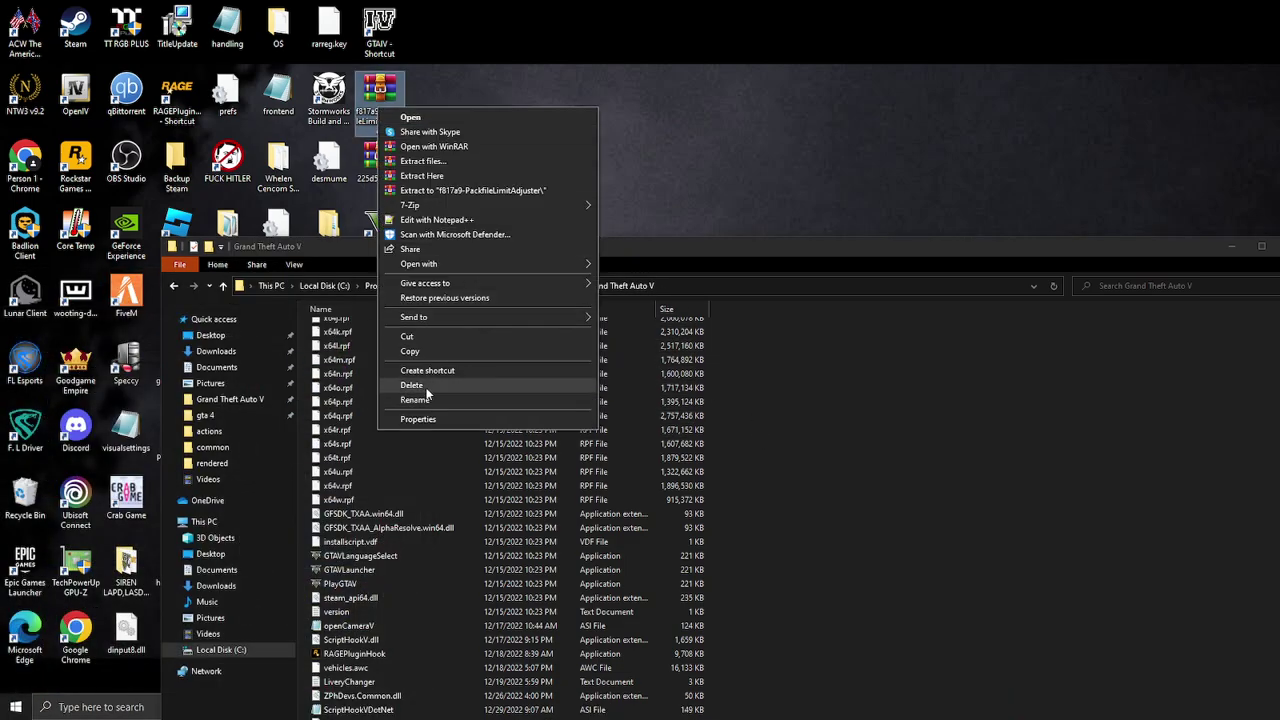
click(420, 386)
key(super)
right_click(770, 705)
click(752, 654)
click(462, 158)
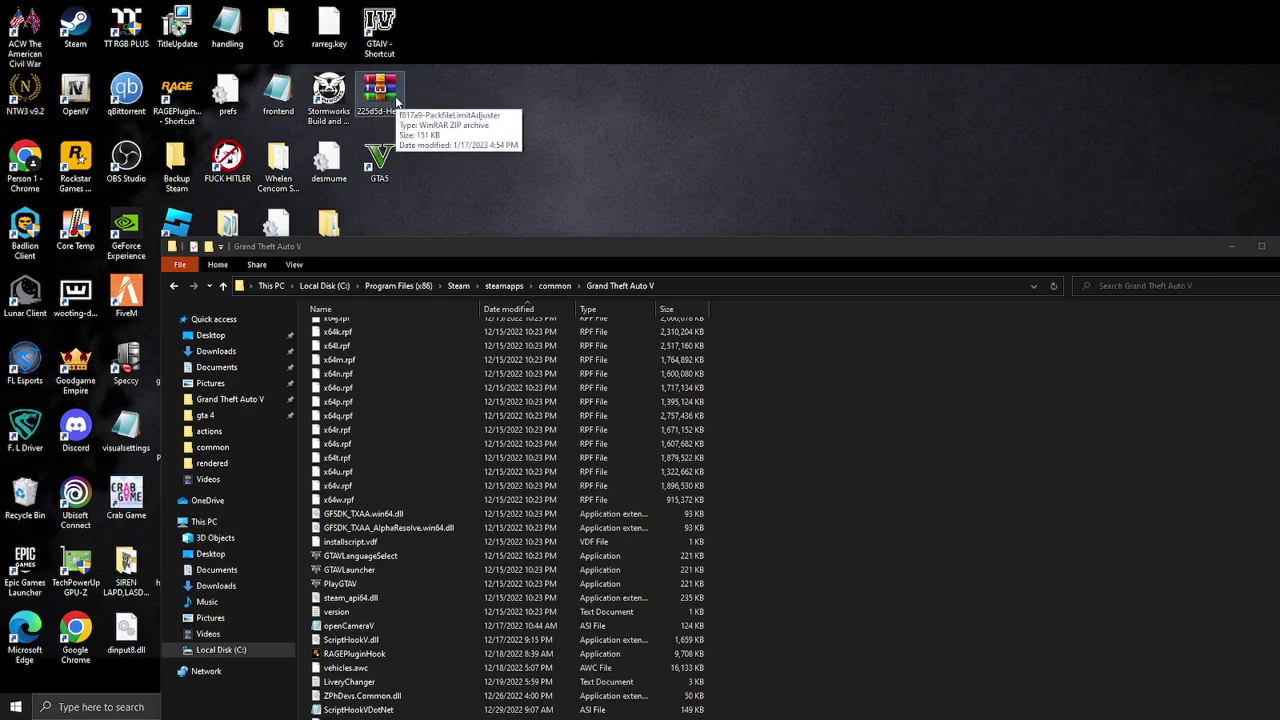
Open the HeapAdjuster archive and drag HeapAdjuster.asi and HeapAdjuster.ini into the game folder.
double_click(397, 100)
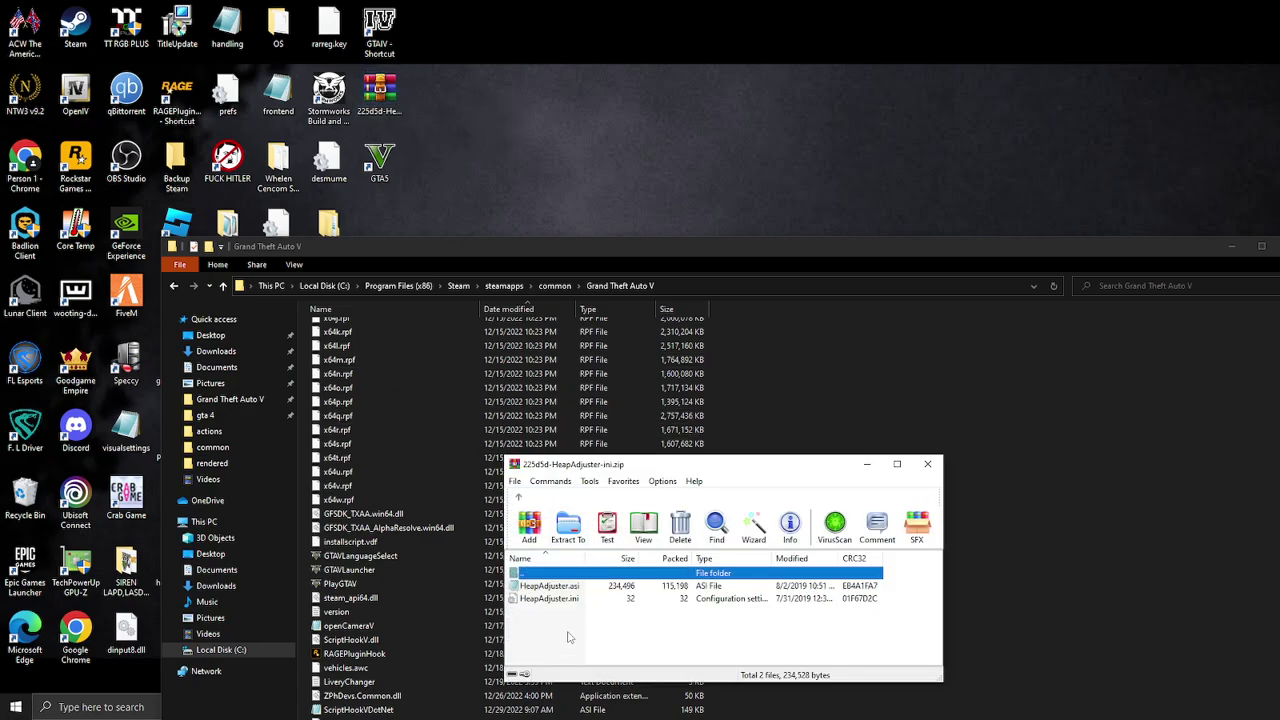
click(553, 598)
shift+click(547, 588)
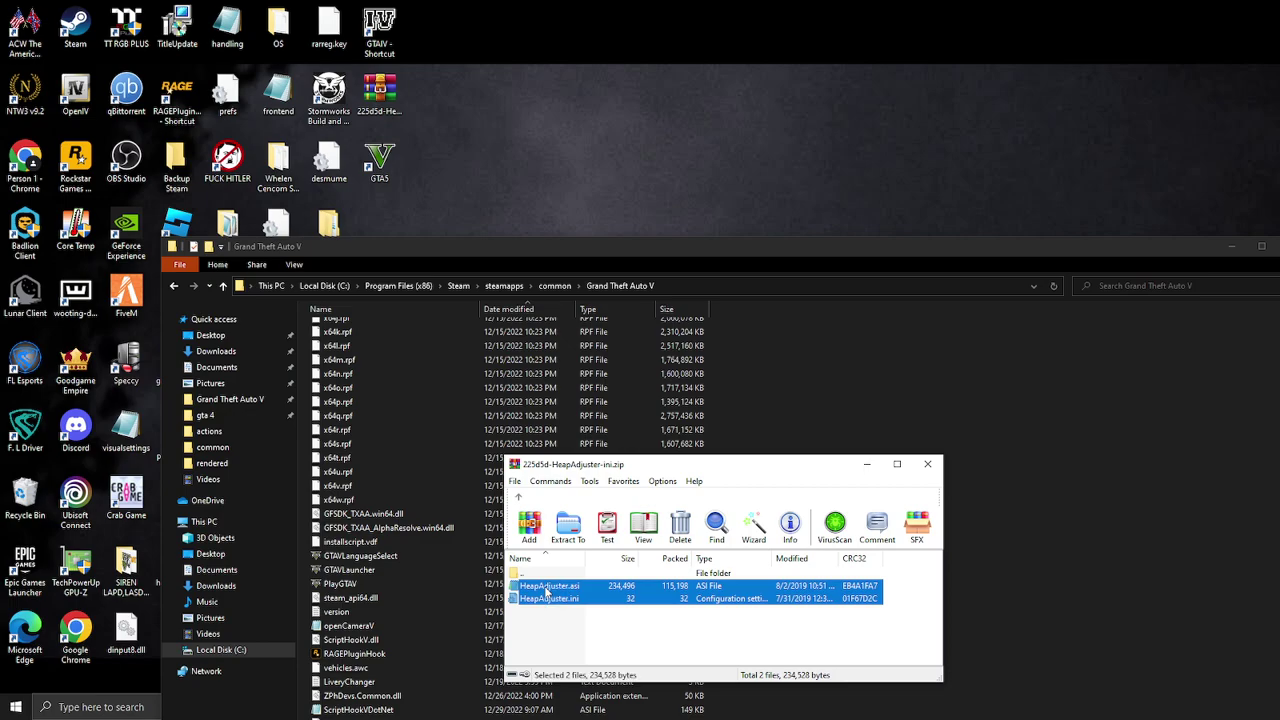
drag(547, 592, 742, 377)
click(773, 175)
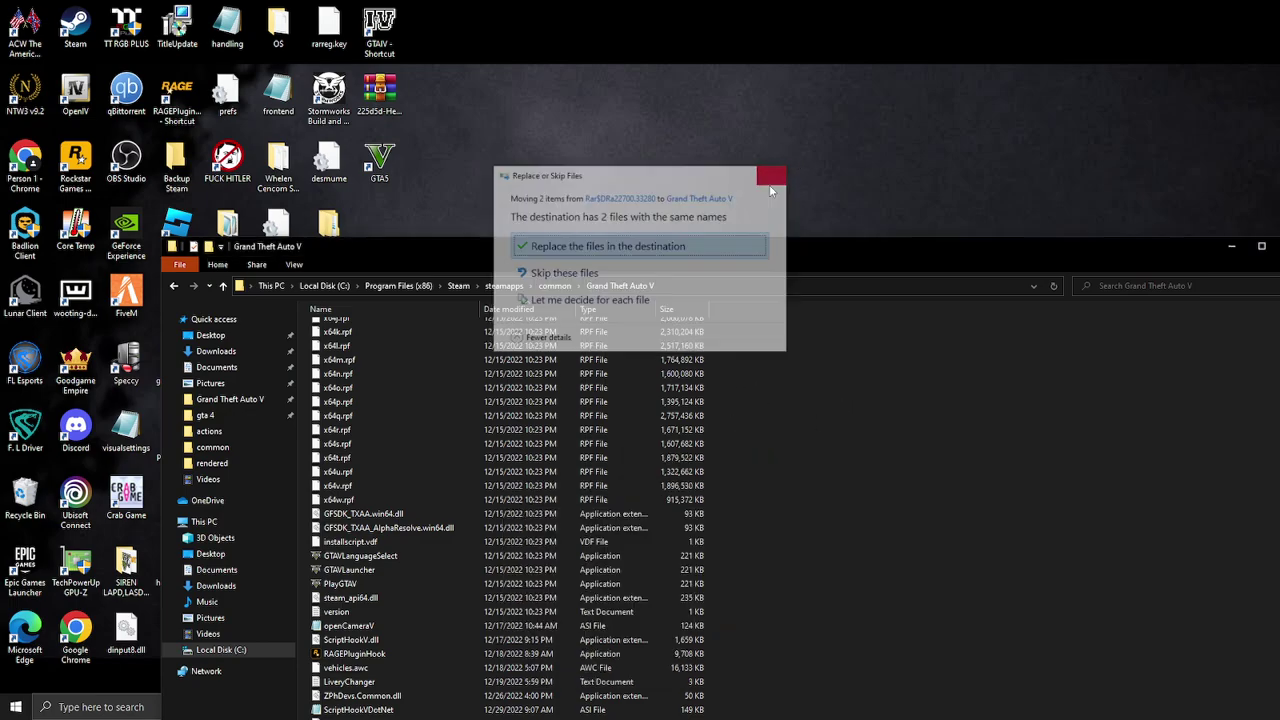
drag(869, 253, 590, 251)
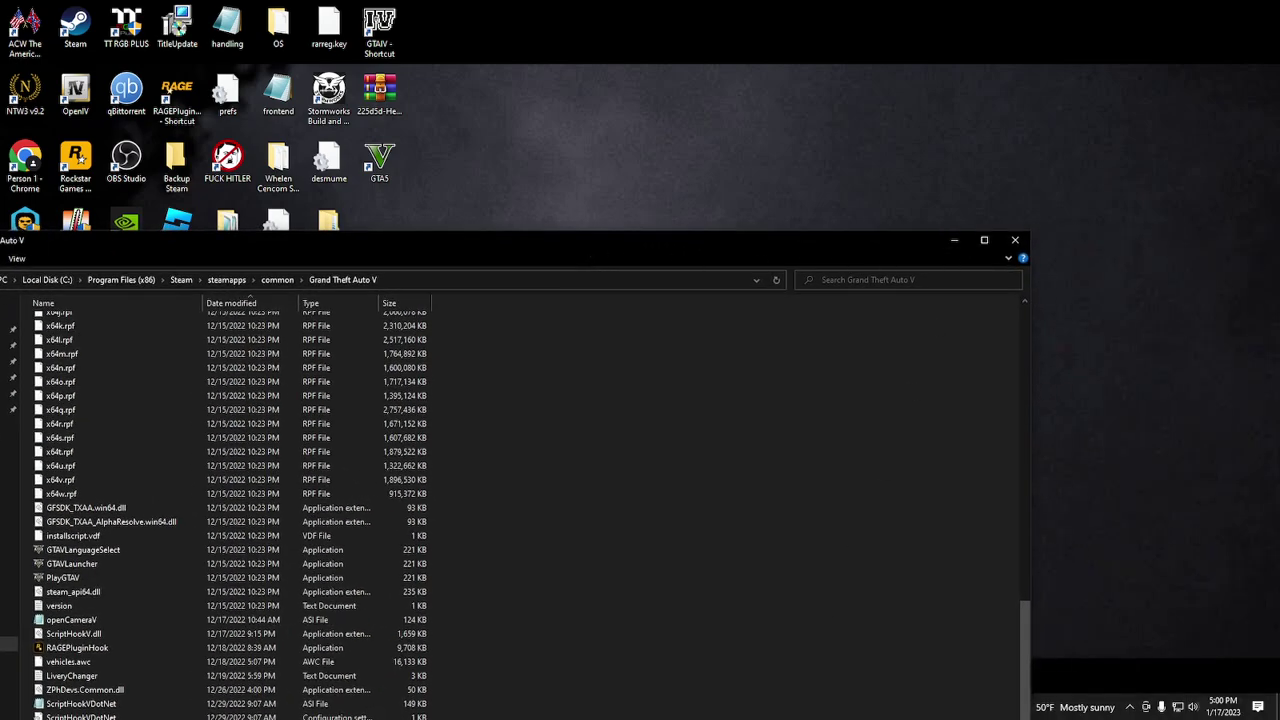
Show the desktop and delete the HeapAdjuster archive.
key(super)
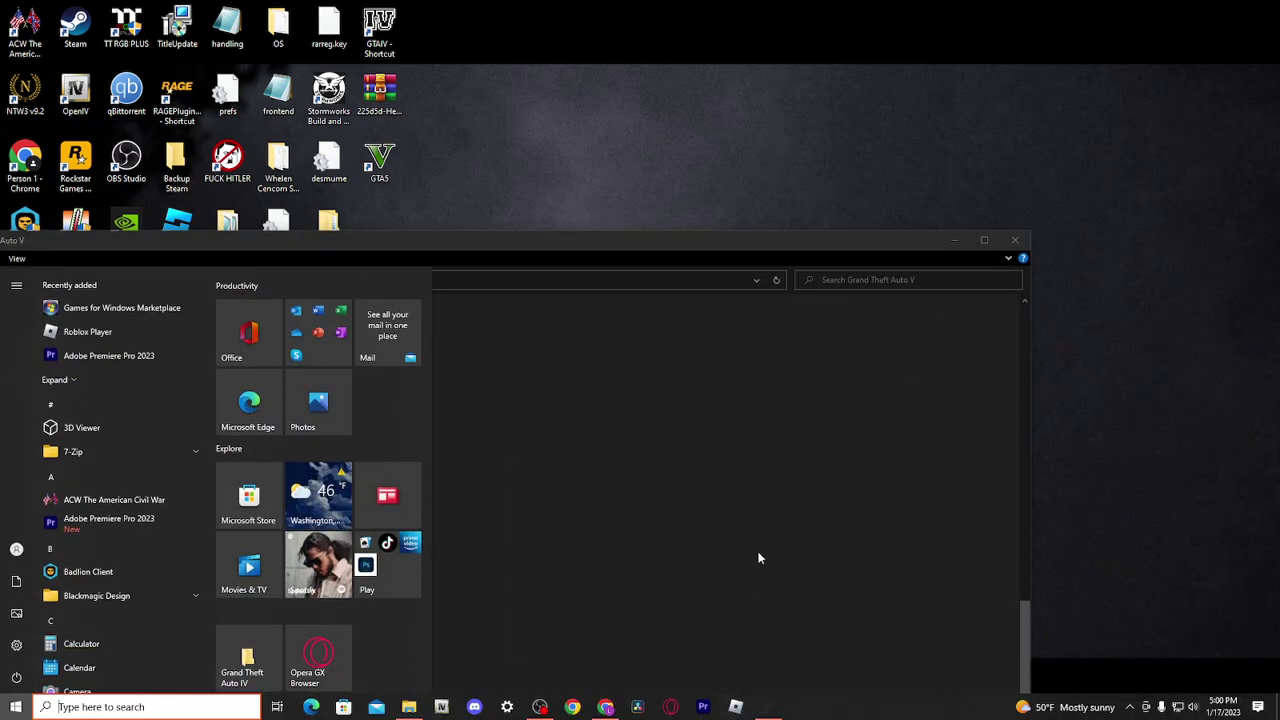
key(super+d)
right_click(401, 104)
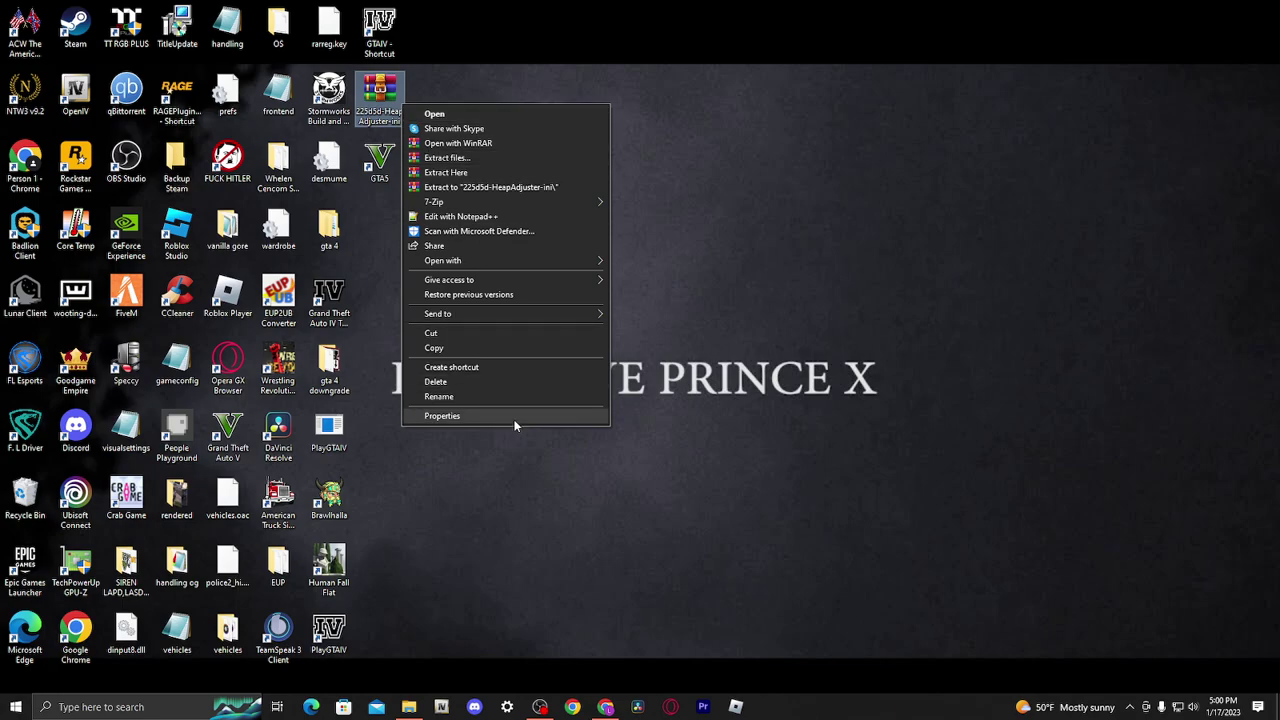
click(497, 386)
Close the File Explorer window from the taskbar, leaving only the desktop.
right_click(408, 706)
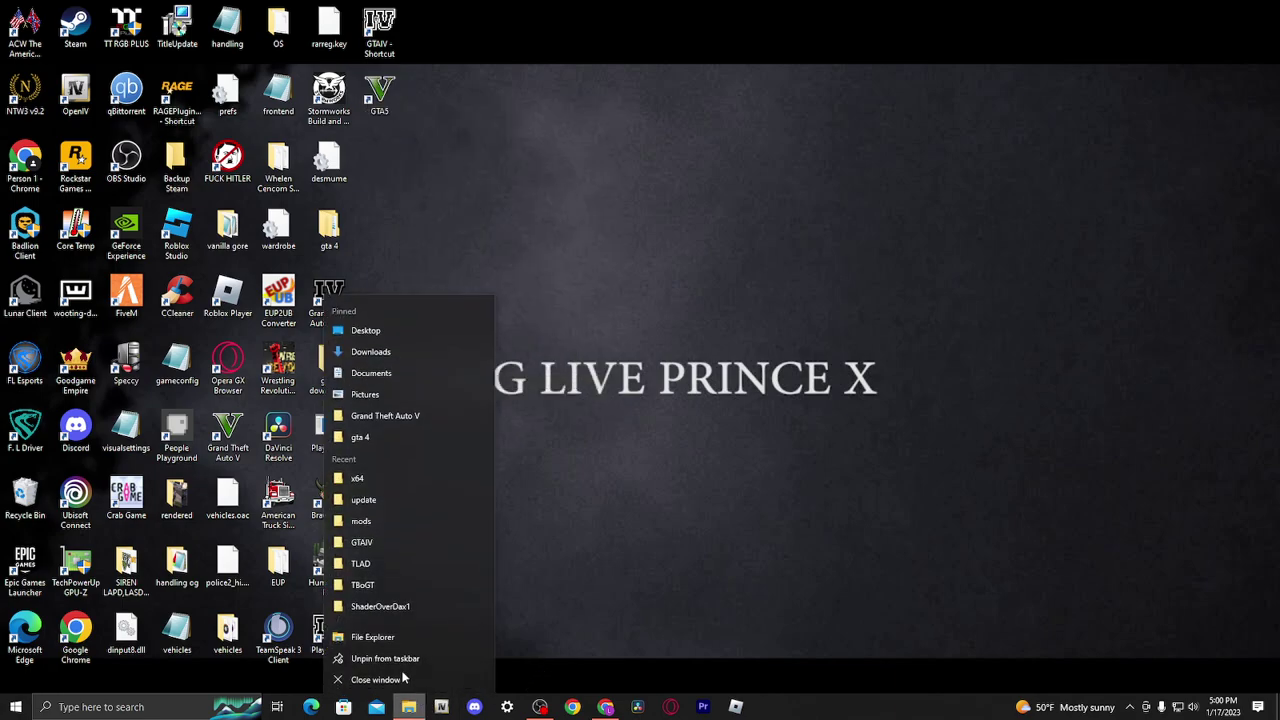
click(408, 679)
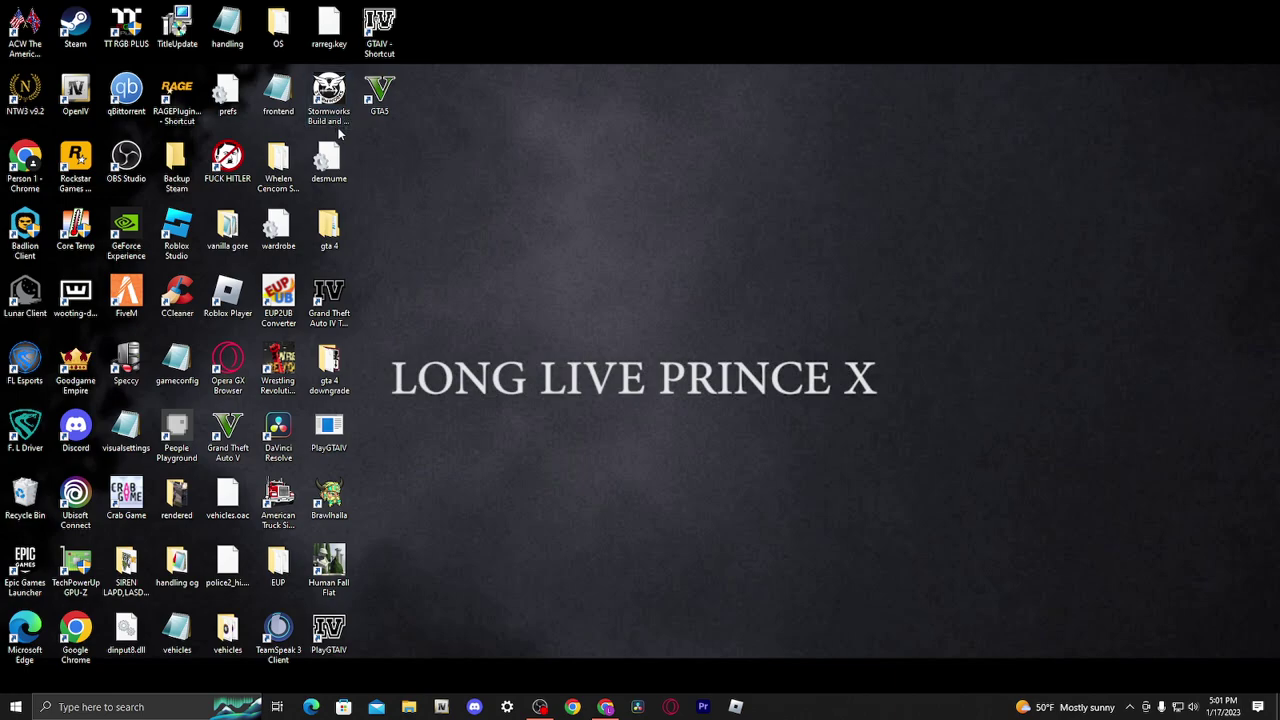
right_click(309, 430)
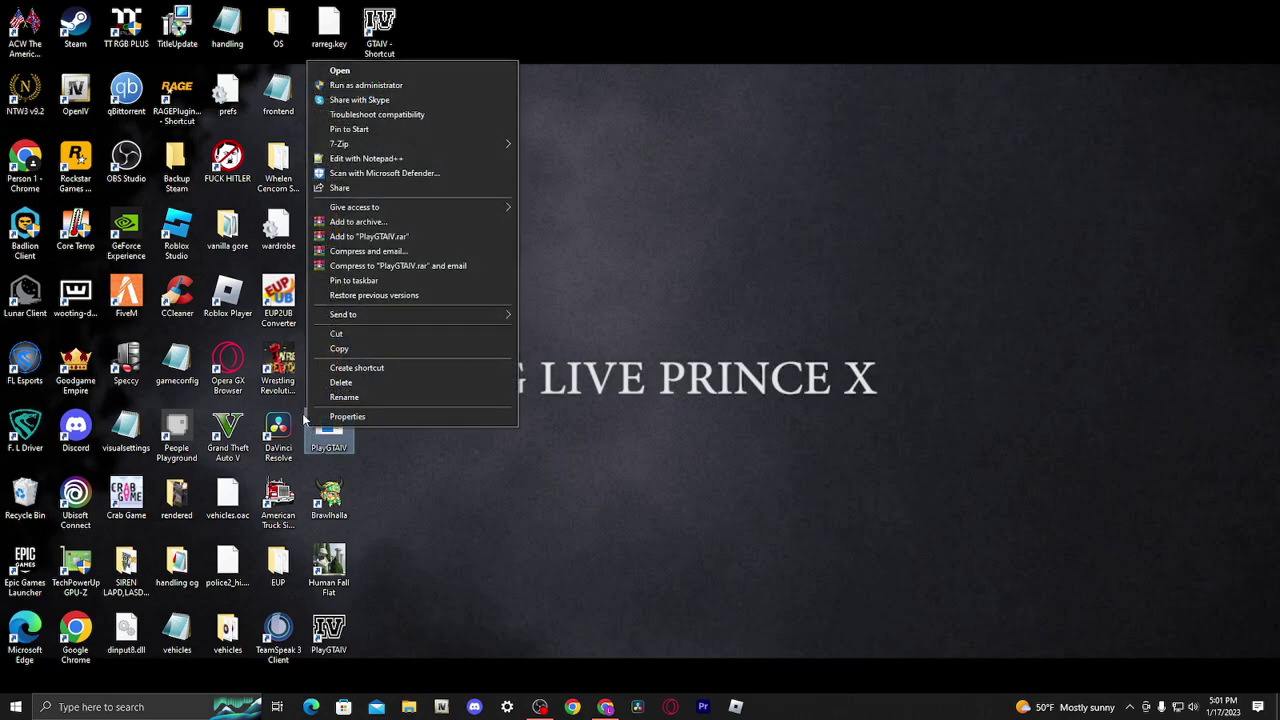
click(607, 342)
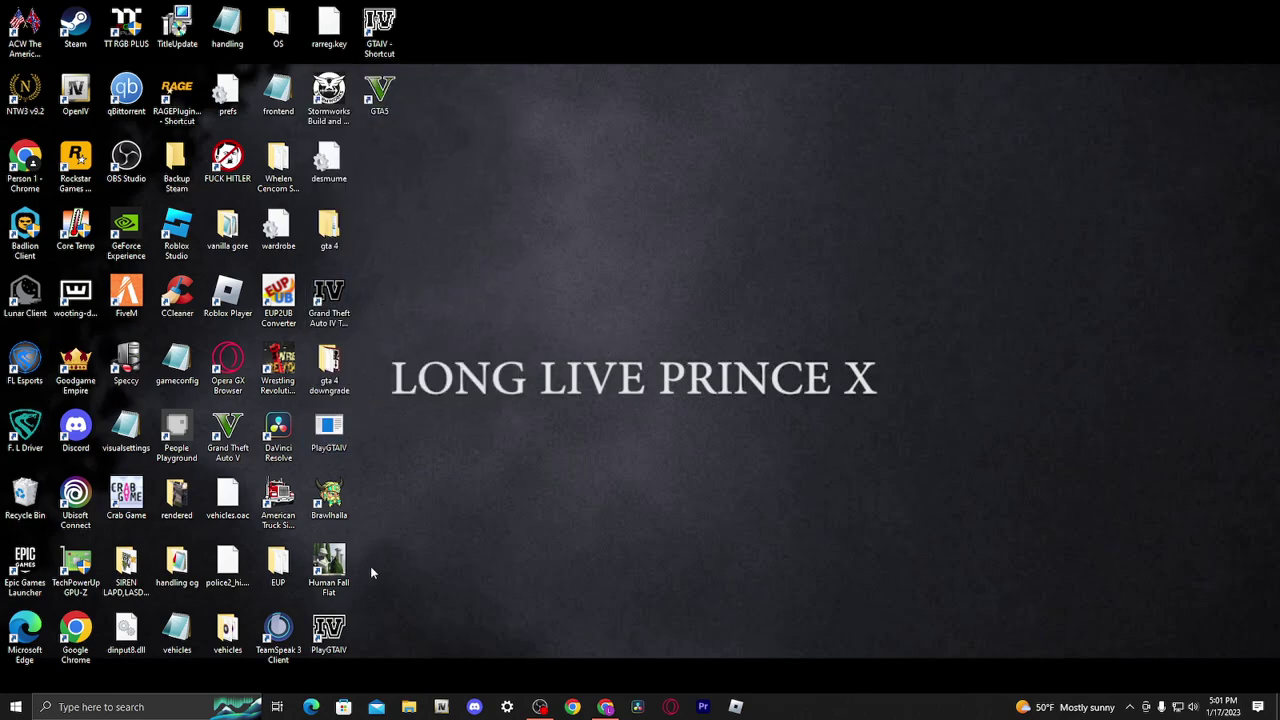